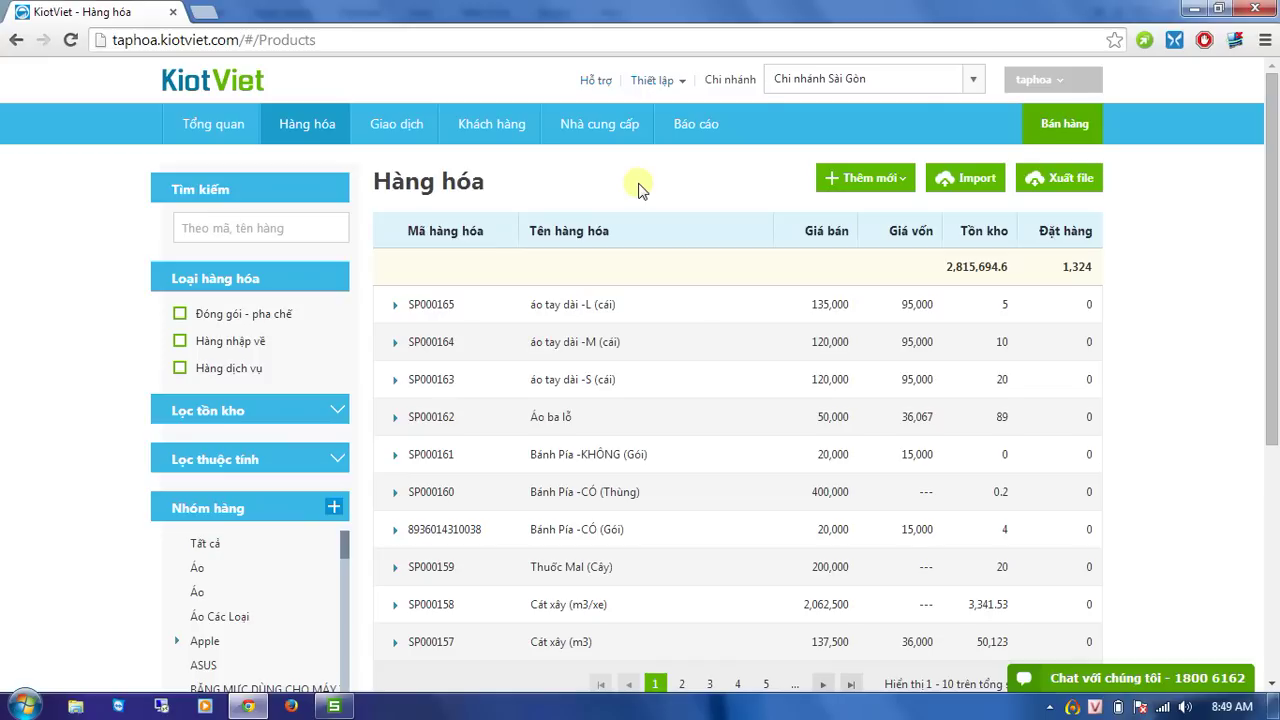
Open the import dialog for products from the Hàng hóa list and review its data-processing options
{"action": "mouse_move", "coordinate": [290, 130]}
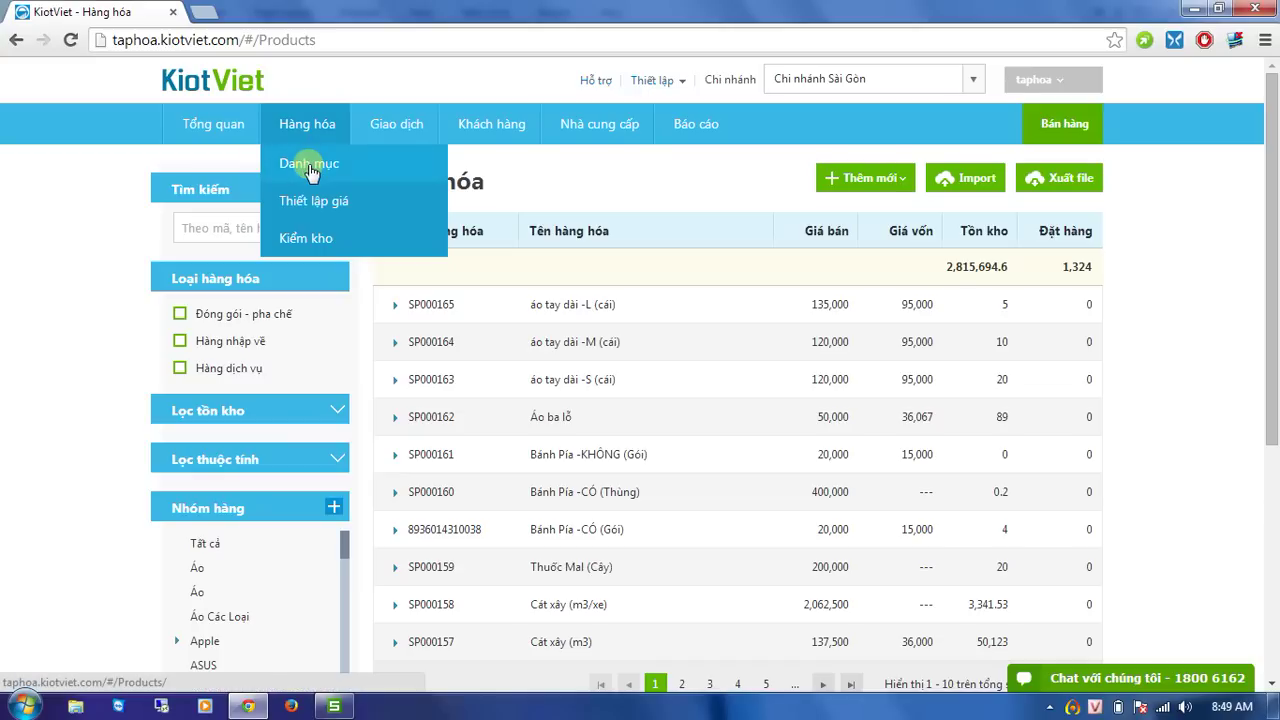
{"action": "left_click", "coordinate": [966, 182]}
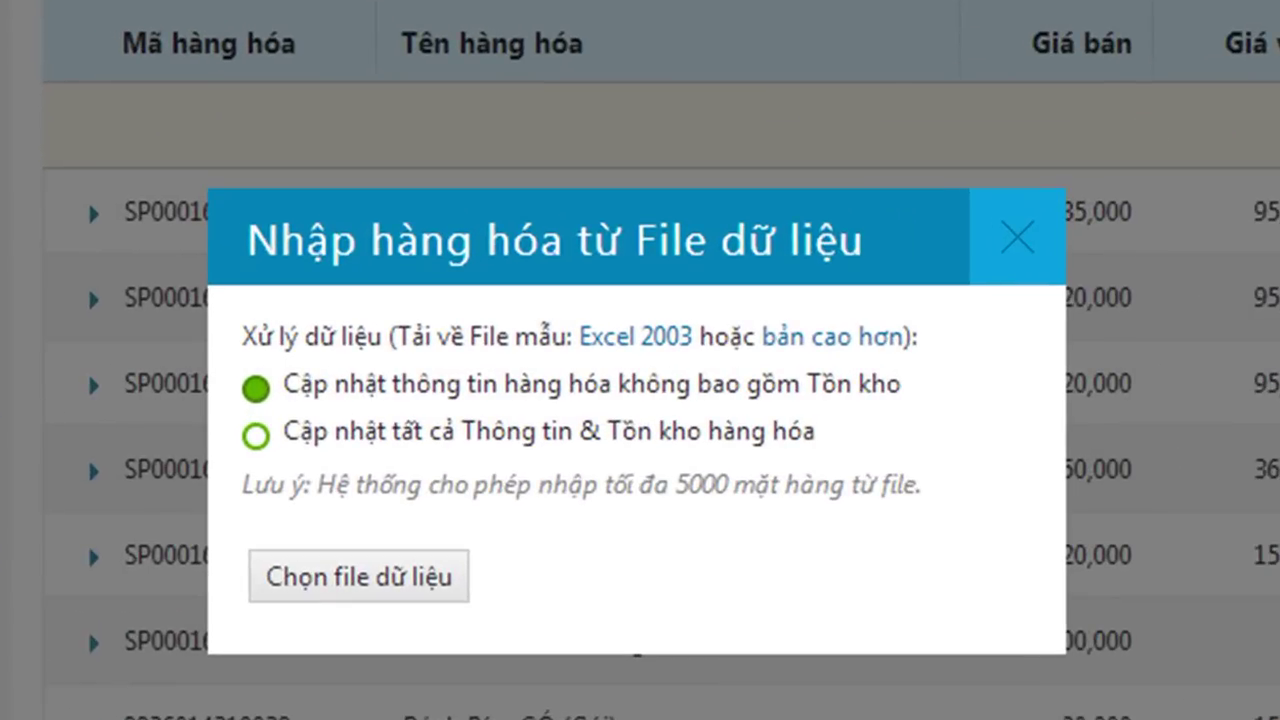
{"action": "left_click_drag", "start_coordinate": [679, 226], "coordinate": [650, 122]}
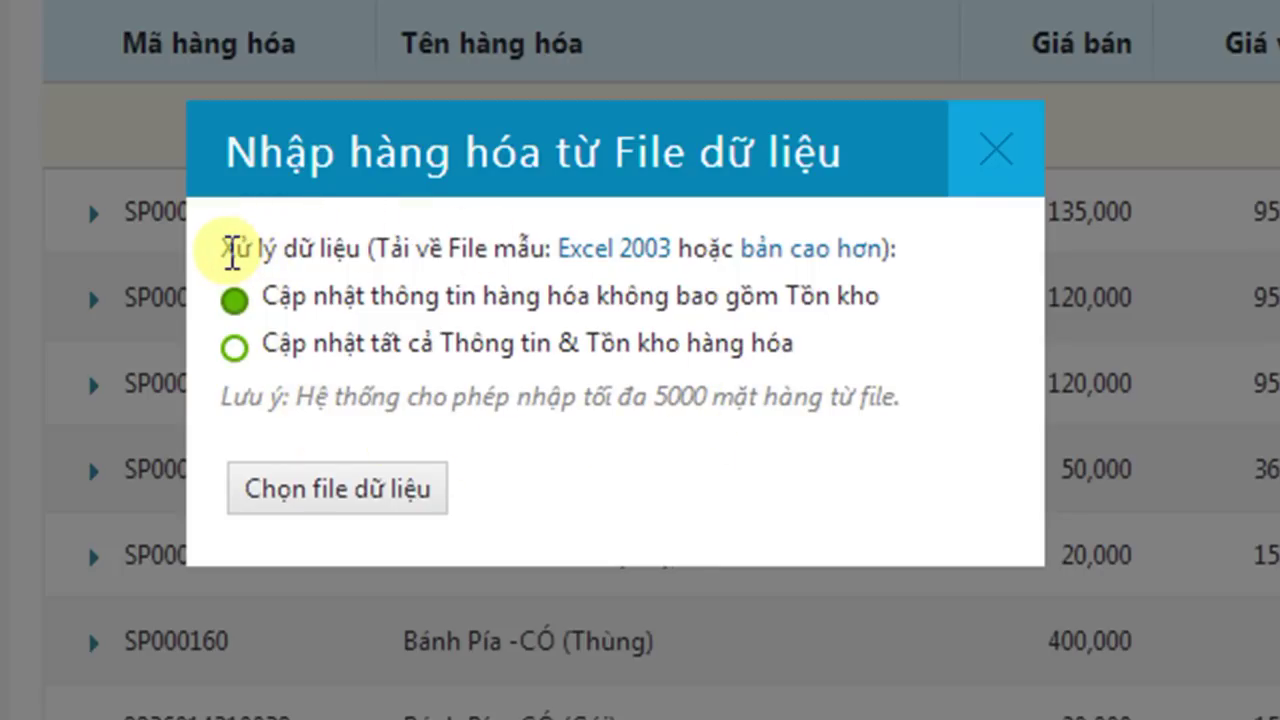
{"action": "left_click_drag", "start_coordinate": [230, 252], "coordinate": [326, 248]}
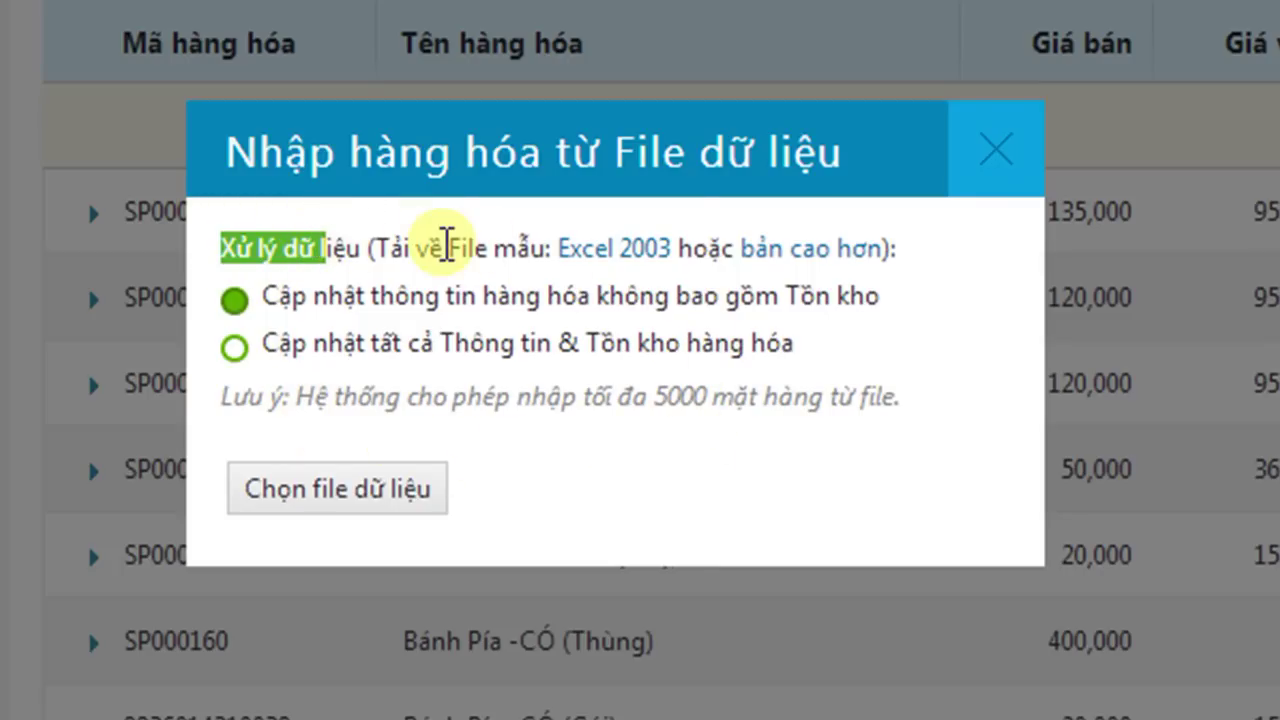
{"action": "left_click", "coordinate": [446, 247]}
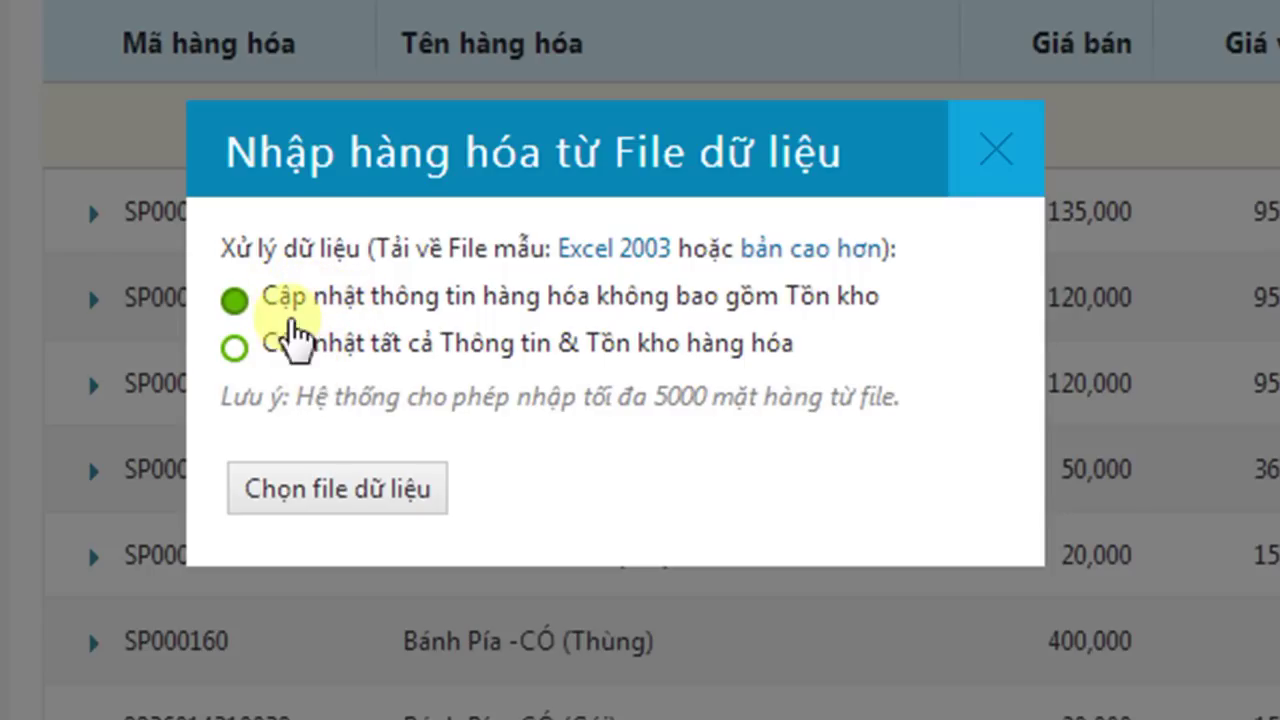
Choose and confirm the import option Cập nhật tất cả Thông tin & Tồn kho hàng hóa, and check the Tồn kho column in MauFileSanPham.xlsx
{"action": "left_click", "coordinate": [243, 347]}
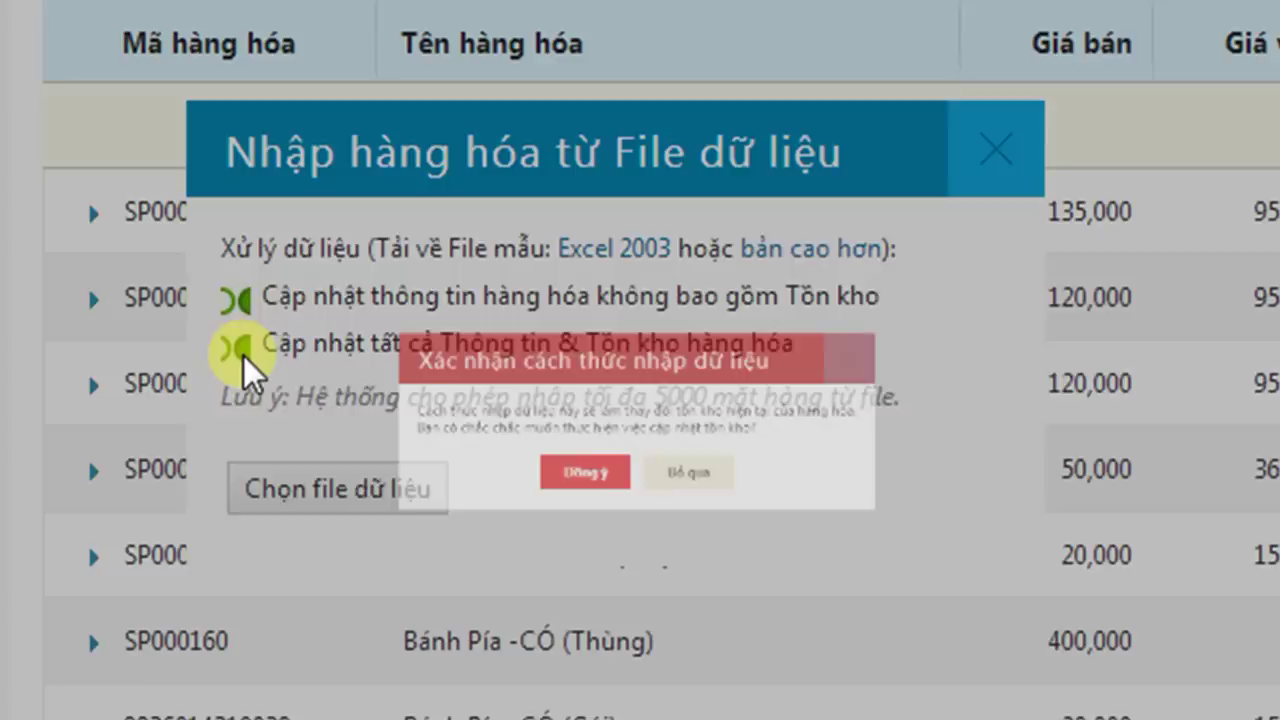
{"action": "left_click", "coordinate": [529, 528]}
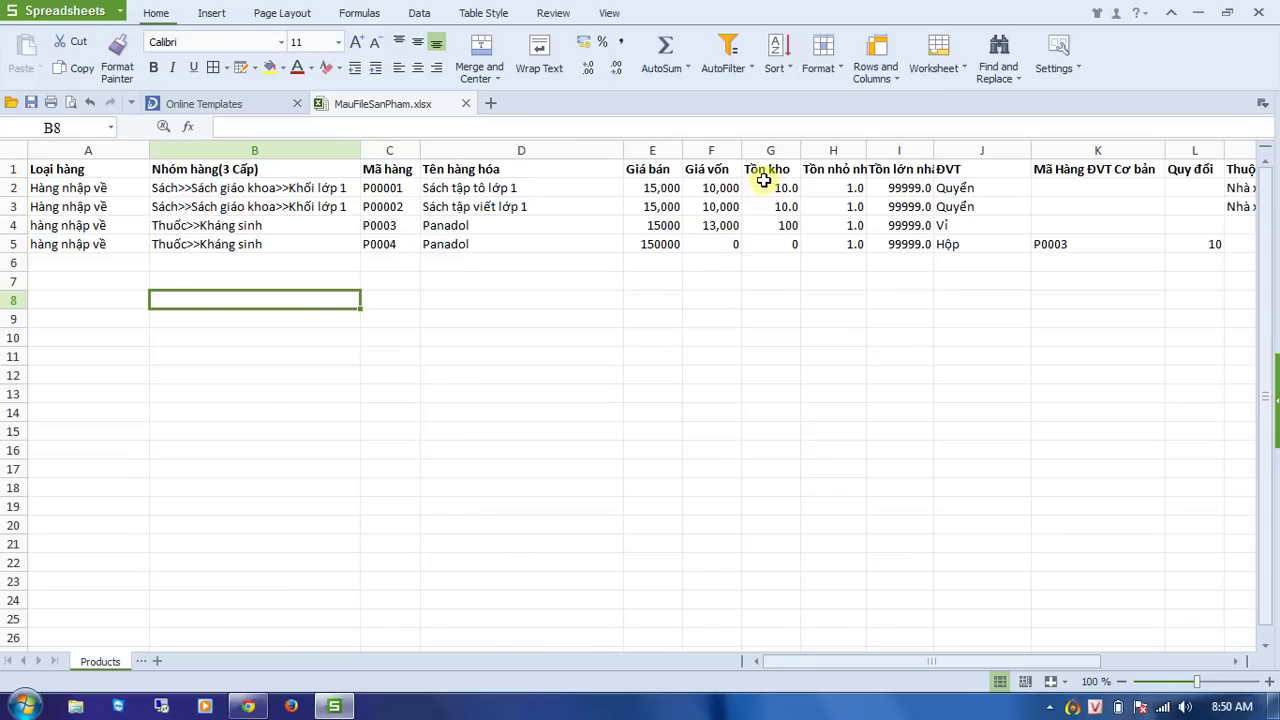
{"action": "left_click_drag", "start_coordinate": [764, 180], "coordinate": [771, 240]}
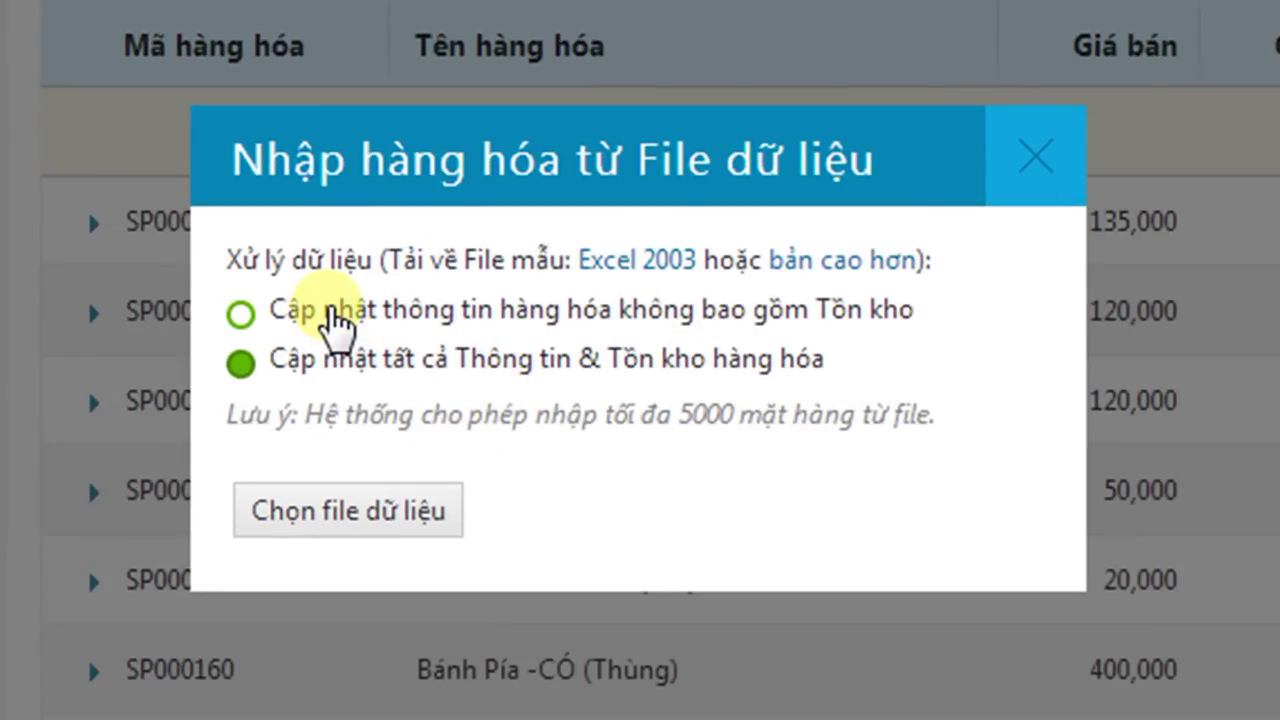
Set the product import option to Cập nhật thông tin hàng hóa không bao gồm Tồn kho
{"action": "left_click", "coordinate": [335, 322]}
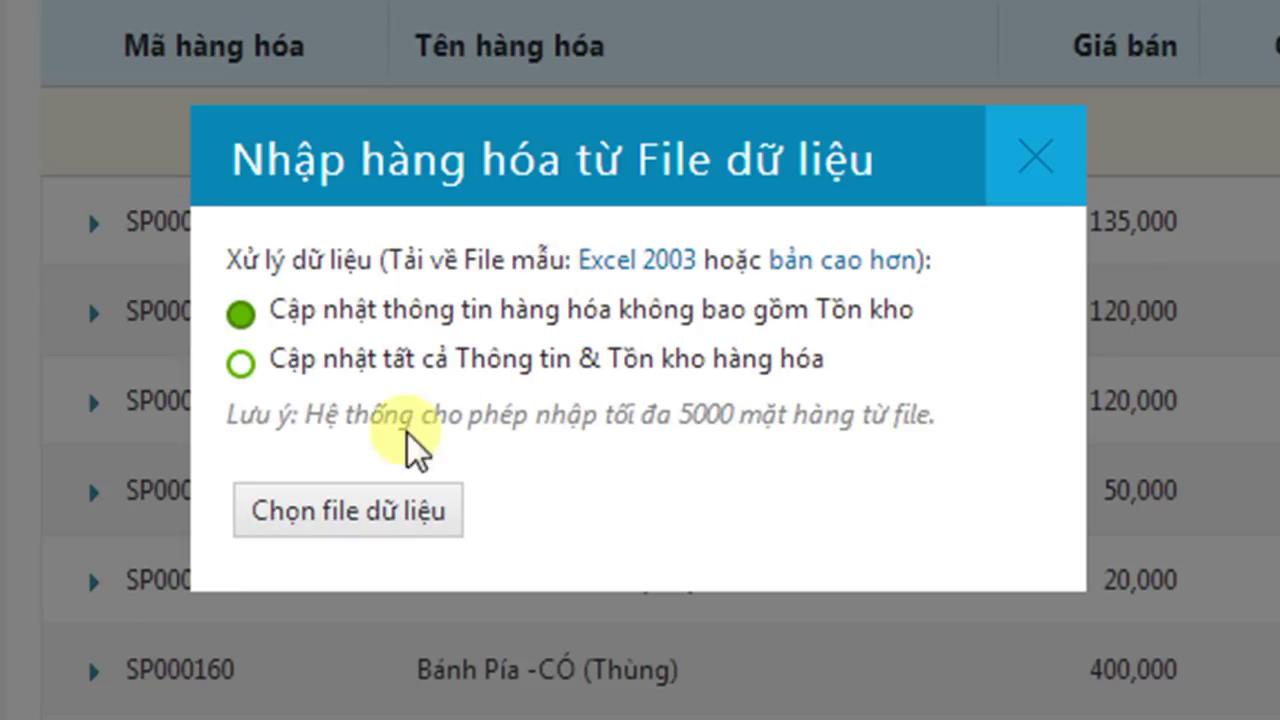
{"action": "left_click", "coordinate": [371, 509]}
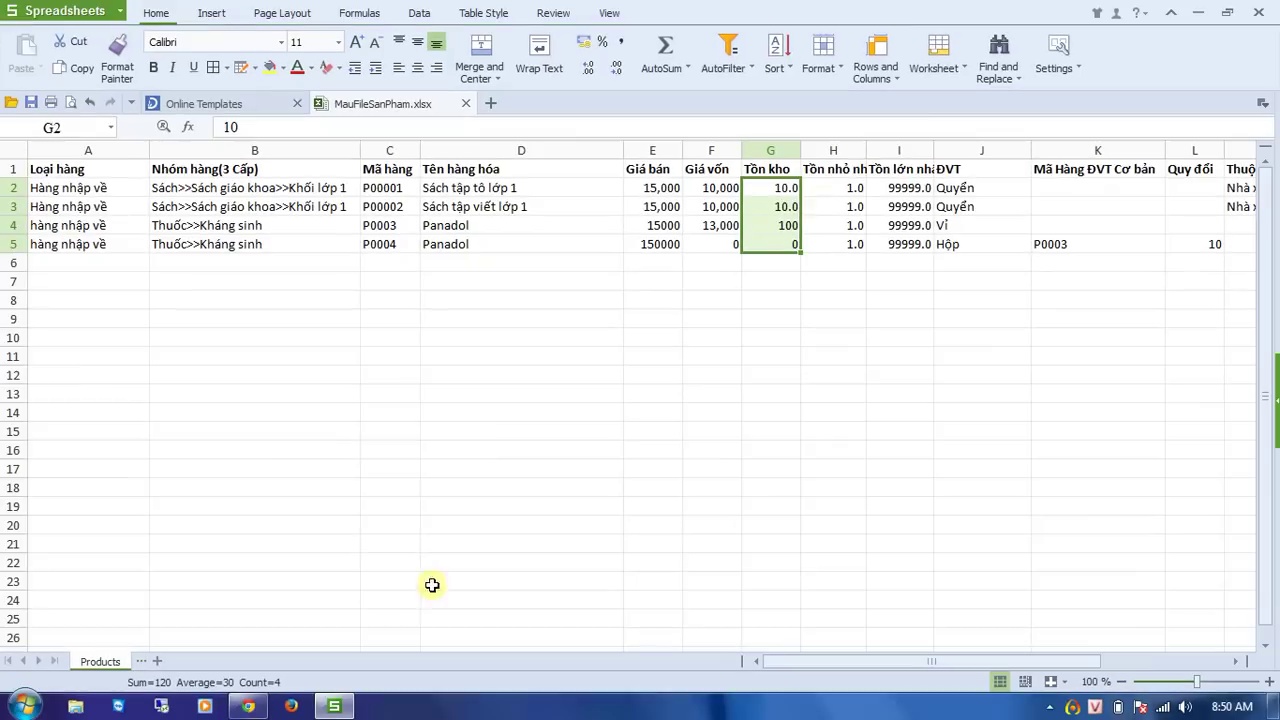
Review the sample rows in MauFileSanPham.xlsx and the template download links in the KiotViet import dialog
{"action": "left_click", "coordinate": [552, 311]}
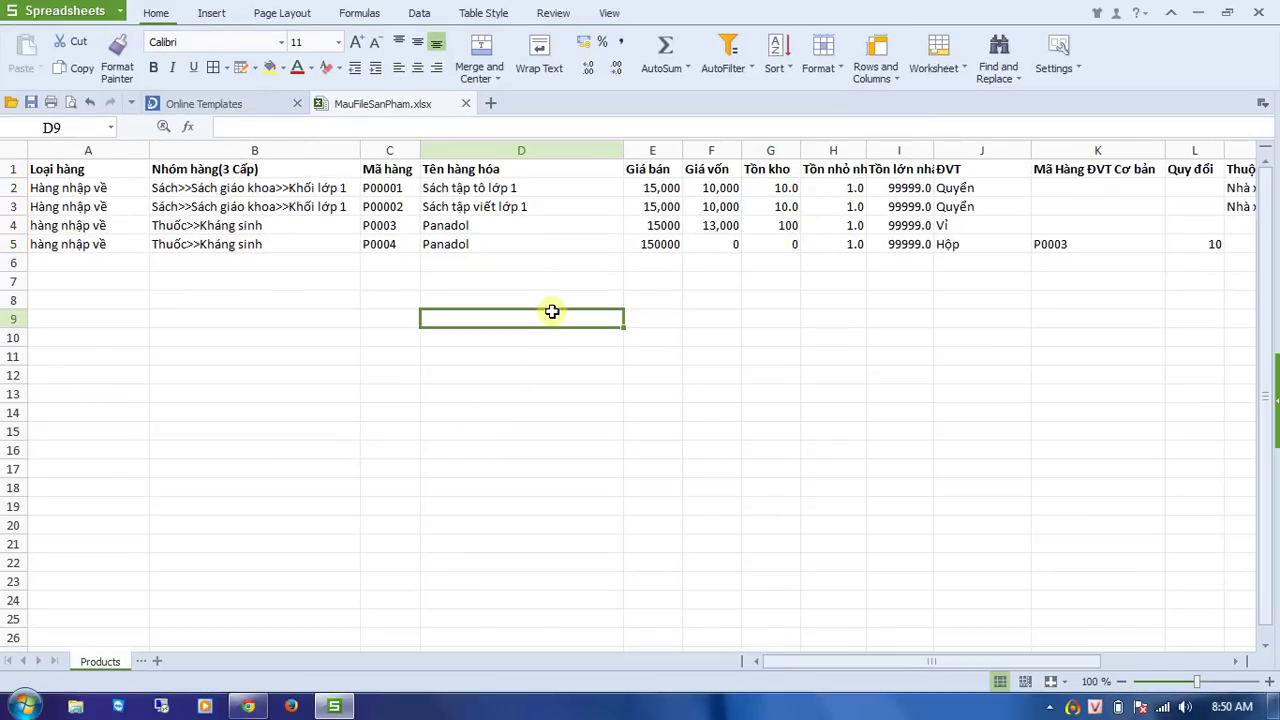
{"action": "left_click", "coordinate": [648, 315]}
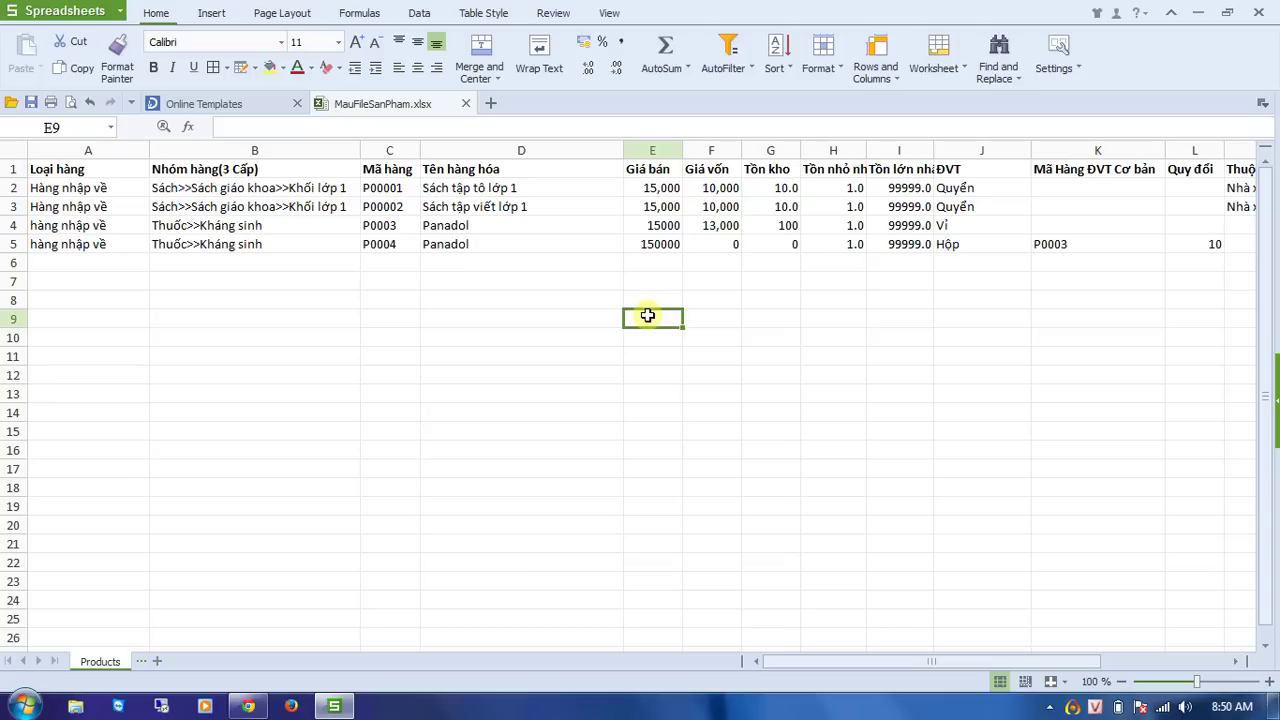
{"action": "left_click", "coordinate": [122, 190]}
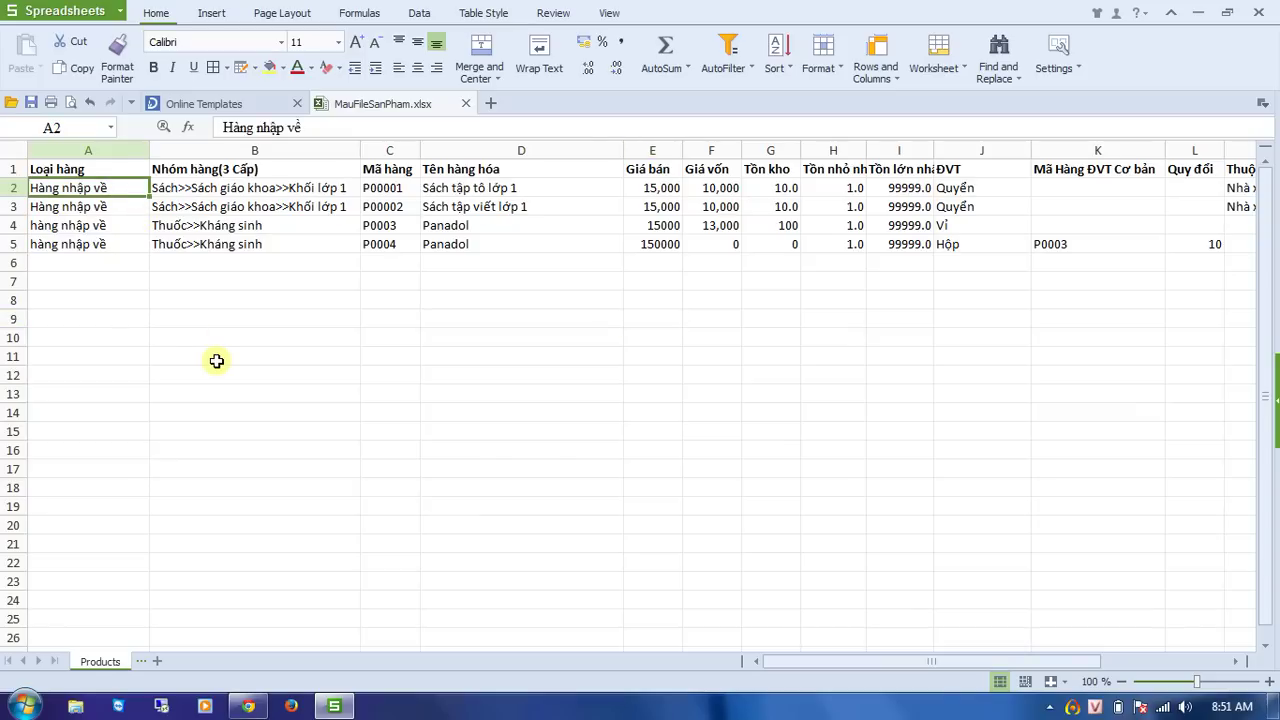
{"action": "left_click", "coordinate": [252, 706]}
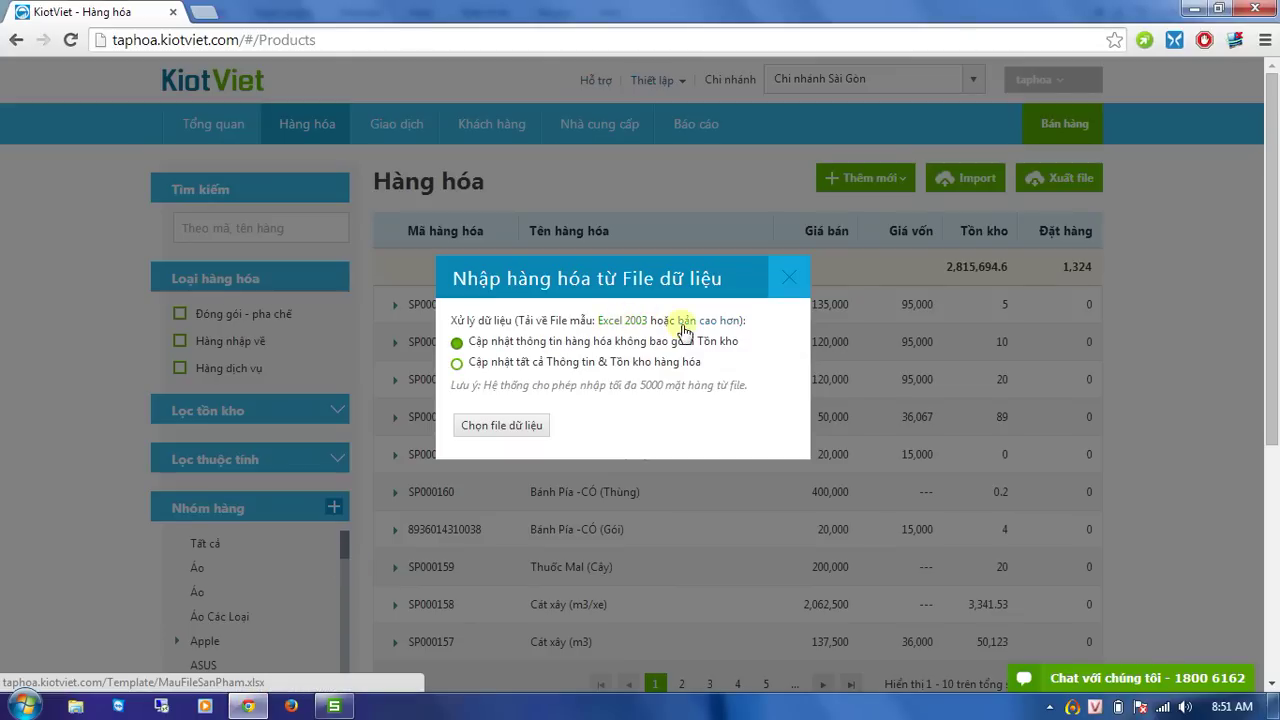
{"action": "left_click", "coordinate": [330, 708]}
{"action": "left_click", "coordinate": [317, 308]}
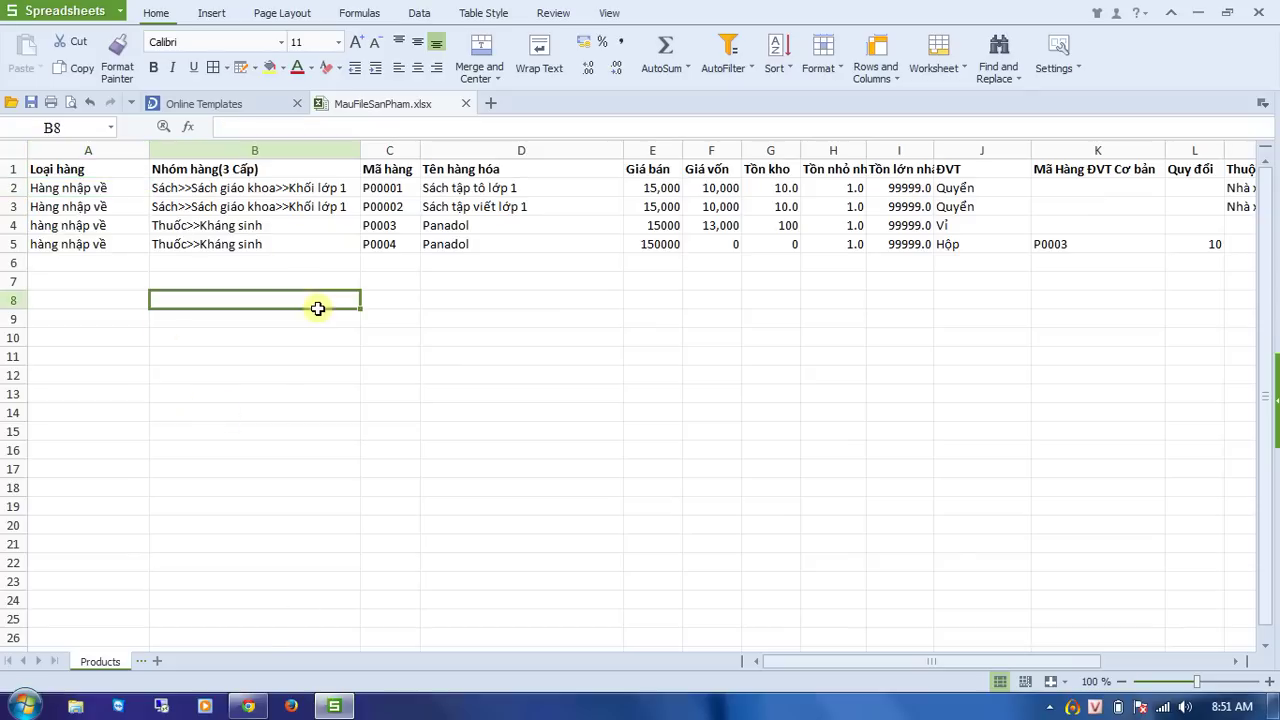
Enter Hàng dịch vụ as the product type in cell A6, in the Loại hàng column
{"action": "left_click", "coordinate": [94, 172]}
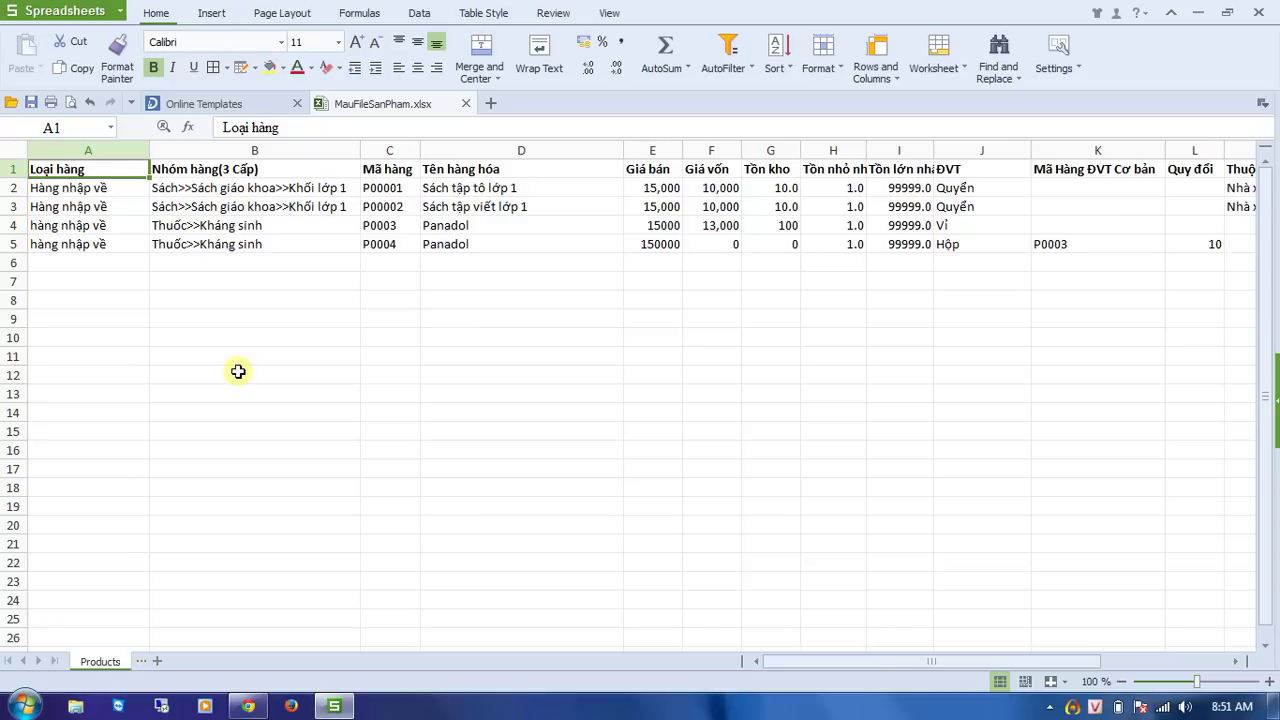
{"action": "key", "text": "Down"}
{"action": "key", "text": "Down"}
{"action": "key", "text": "Down"}
{"action": "key", "text": "Down"}
{"action": "key", "text": "Down"}
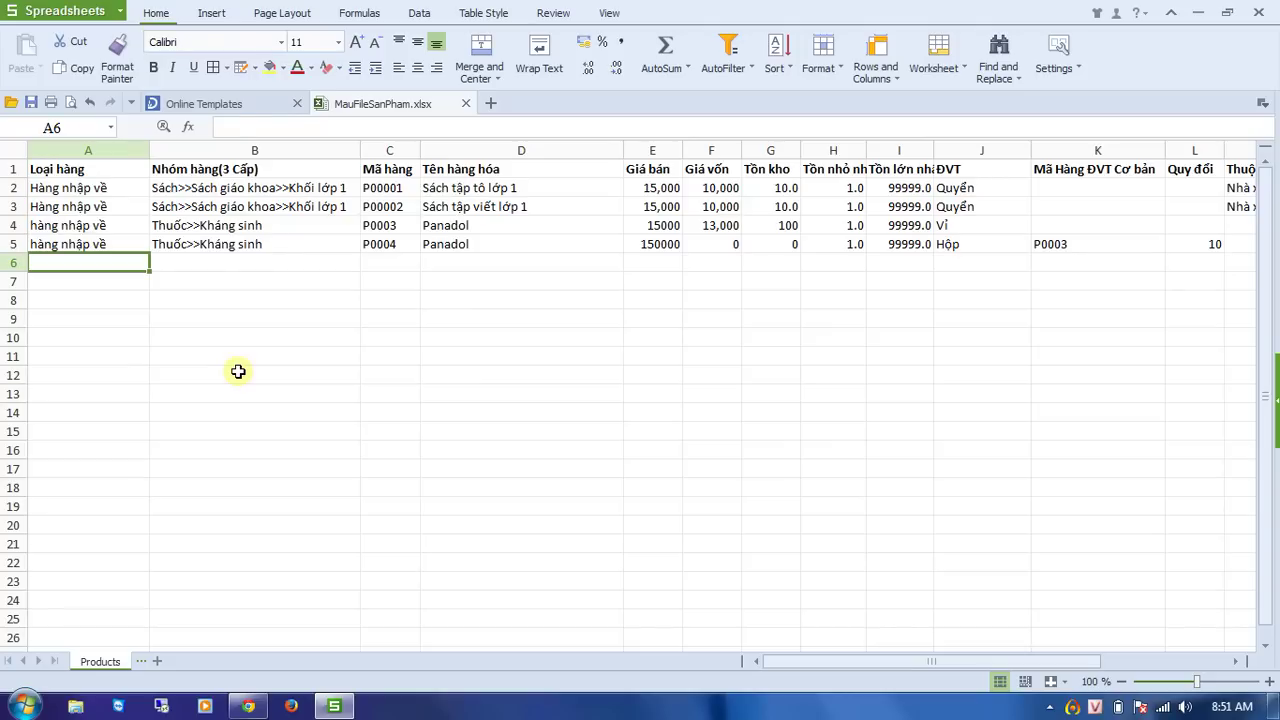
{"action": "type", "text": "Hàng dịch "}
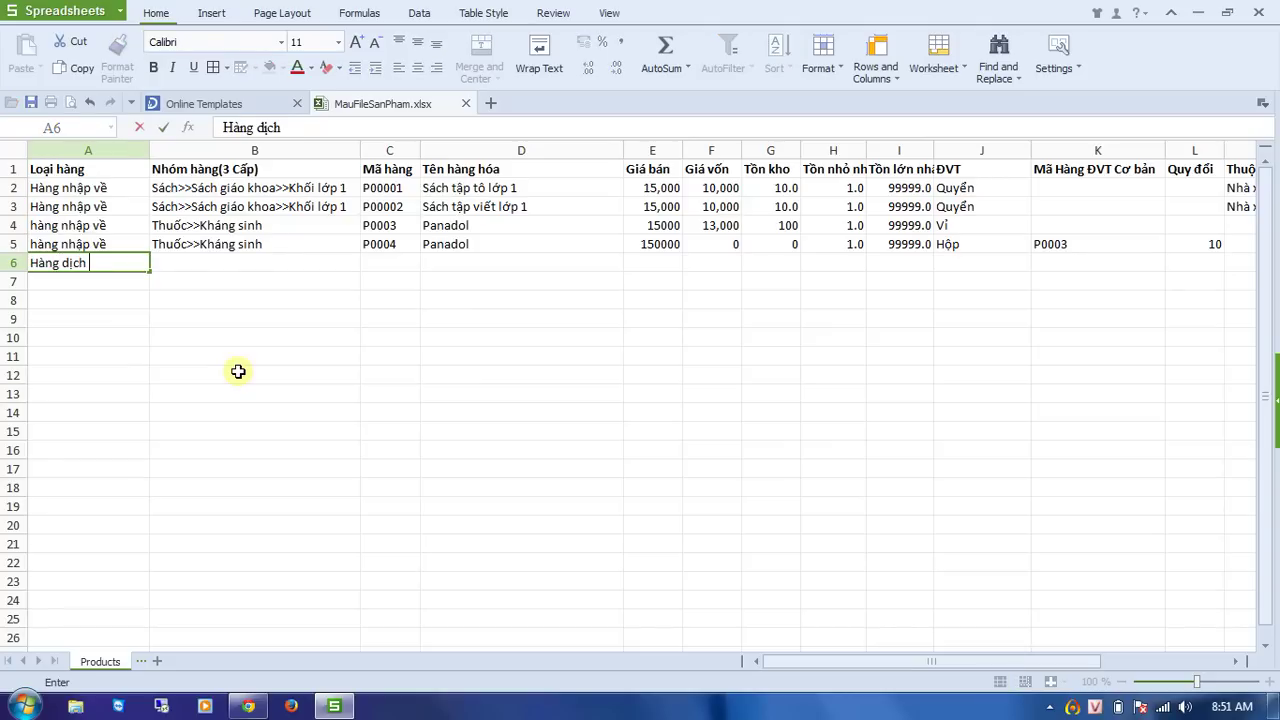
{"action": "type", "text": "vu"}
{"action": "key", "text": "Return"}
{"action": "key", "text": "Up"}
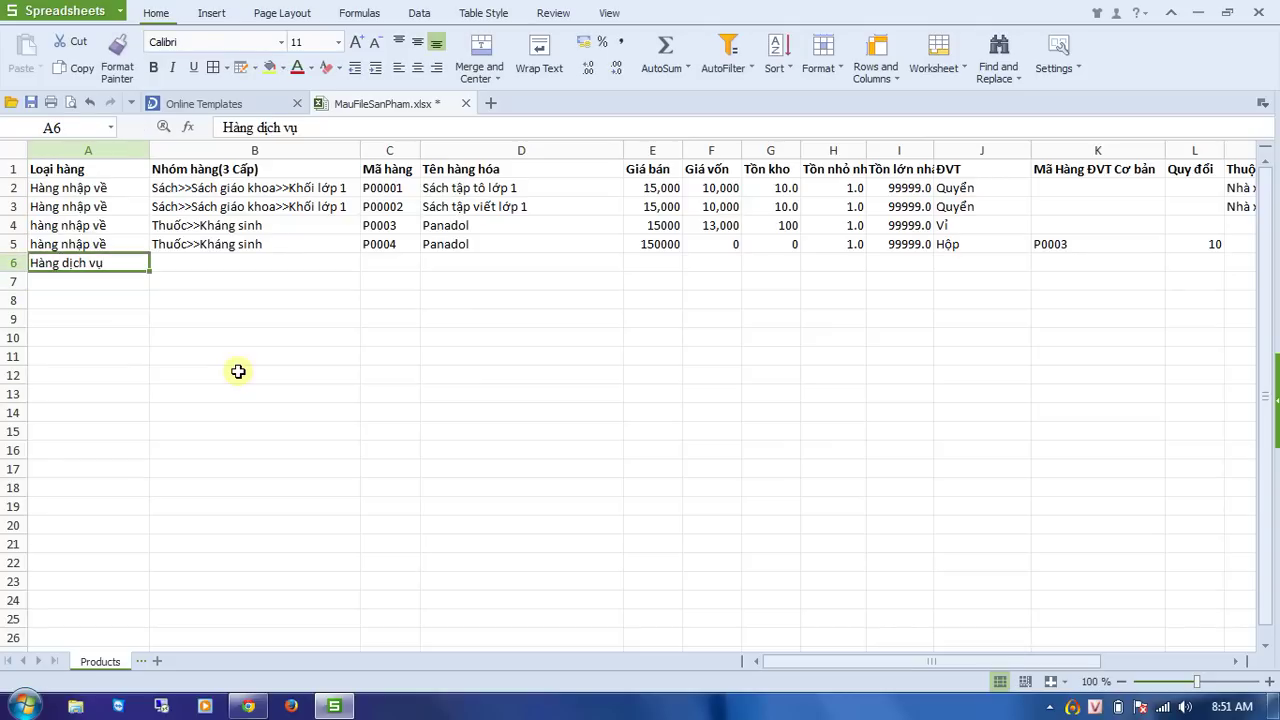
Examine how the three category levels are separated with >> in cell B2 of the Nhóm hàng column, leaving the text unchanged
{"action": "key", "text": "Up"}
{"action": "key", "text": "Up"}
{"action": "key", "text": "Up"}
{"action": "key", "text": "Up"}
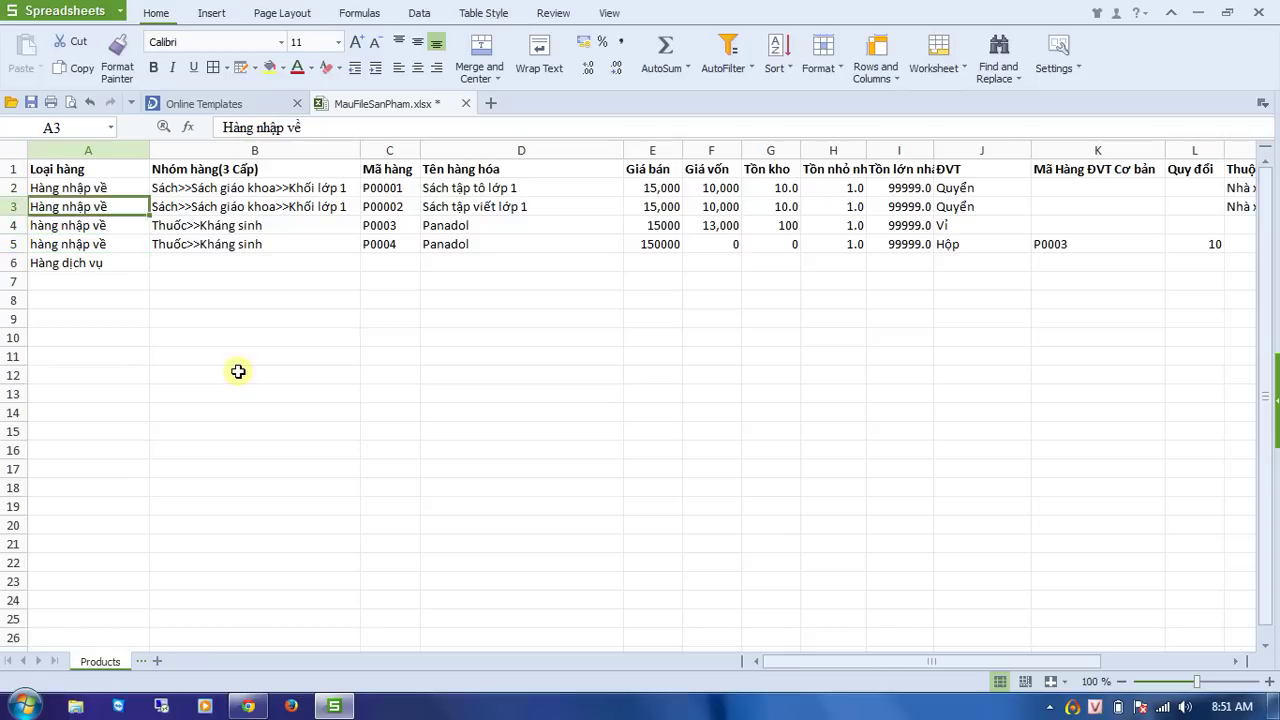
{"action": "key", "text": "Right"}
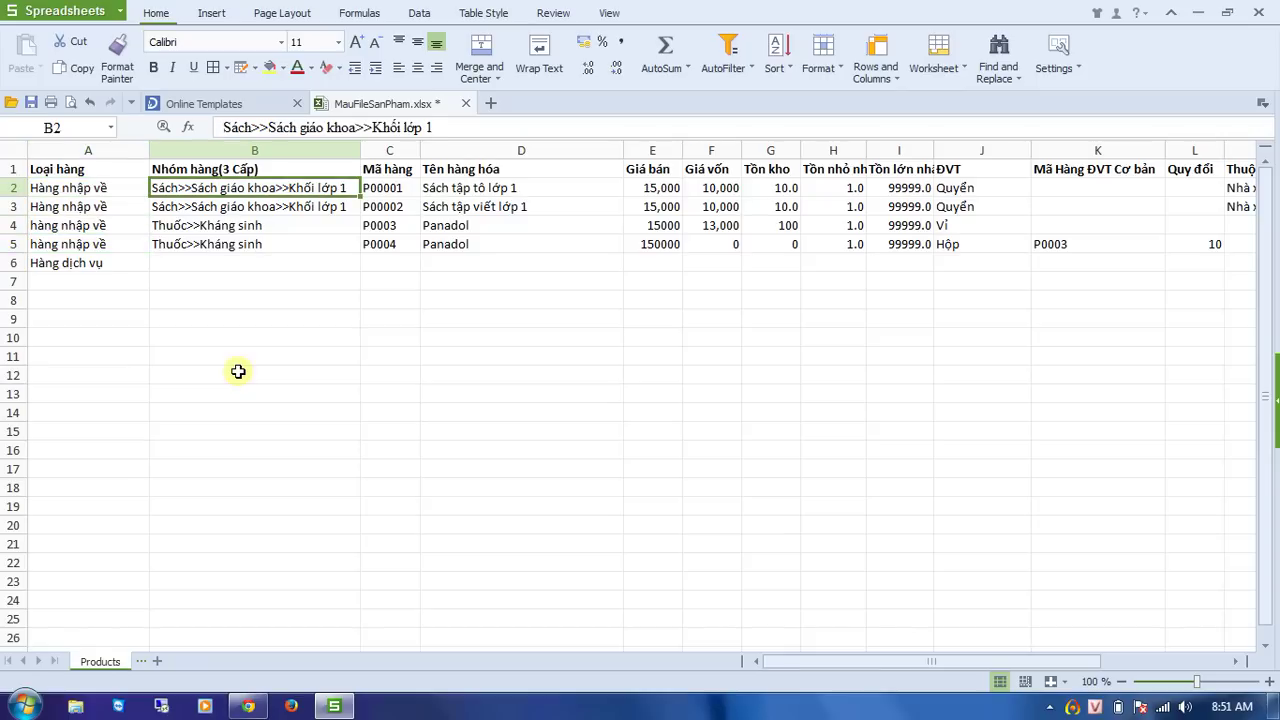
{"action": "key", "text": "F2"}
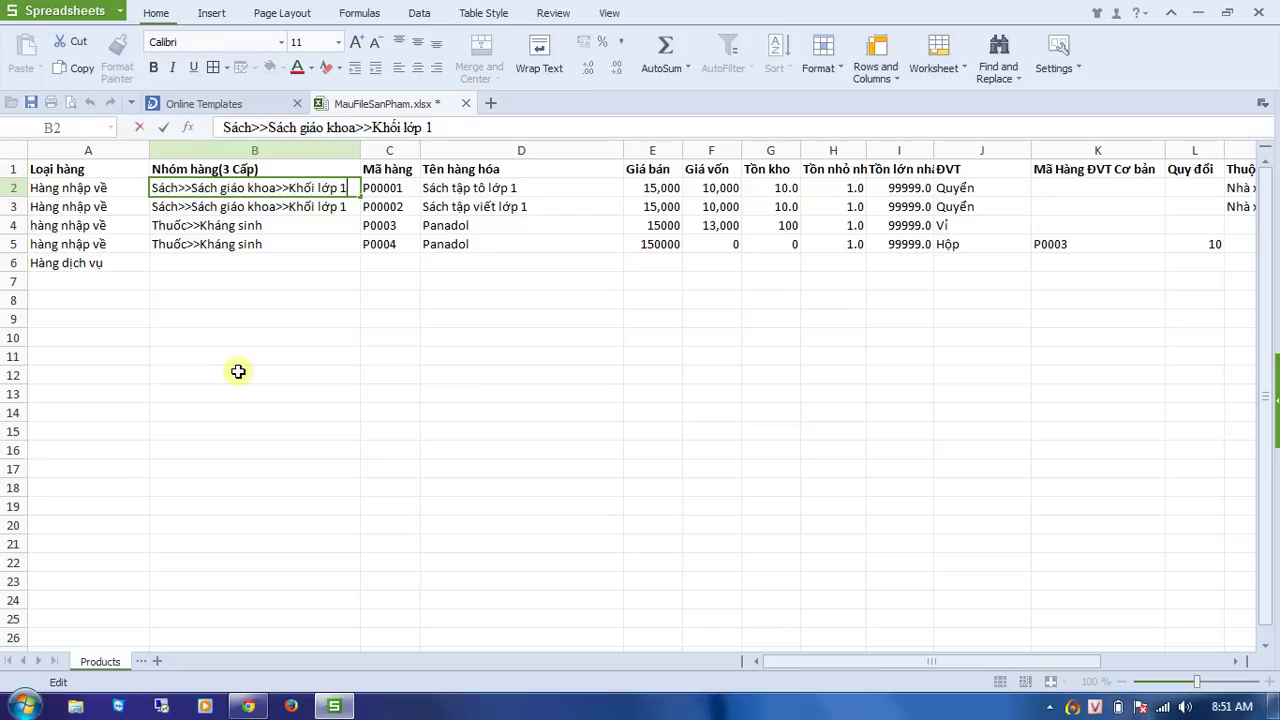
{"action": "key", "text": "Left"}
{"action": "key", "text": "Left"}
{"action": "key", "text": "Left"}
{"action": "key", "text": "Left"}
{"action": "key", "text": "Left"}
{"action": "key", "text": "Left"}
{"action": "key", "text": "Left"}
{"action": "key", "text": "Left"}
{"action": "key", "text": "Left"}
{"action": "key", "text": "Left"}
{"action": "key", "text": "shift+Left"}
{"action": "key", "text": "shift+Left"}
{"action": "key", "text": "Right"}
{"action": "key", "text": "Return"}
{"action": "key", "text": "Up"}
Examine the product codes of the four sample items in the Mã hàng column
{"action": "key", "text": "Right"}
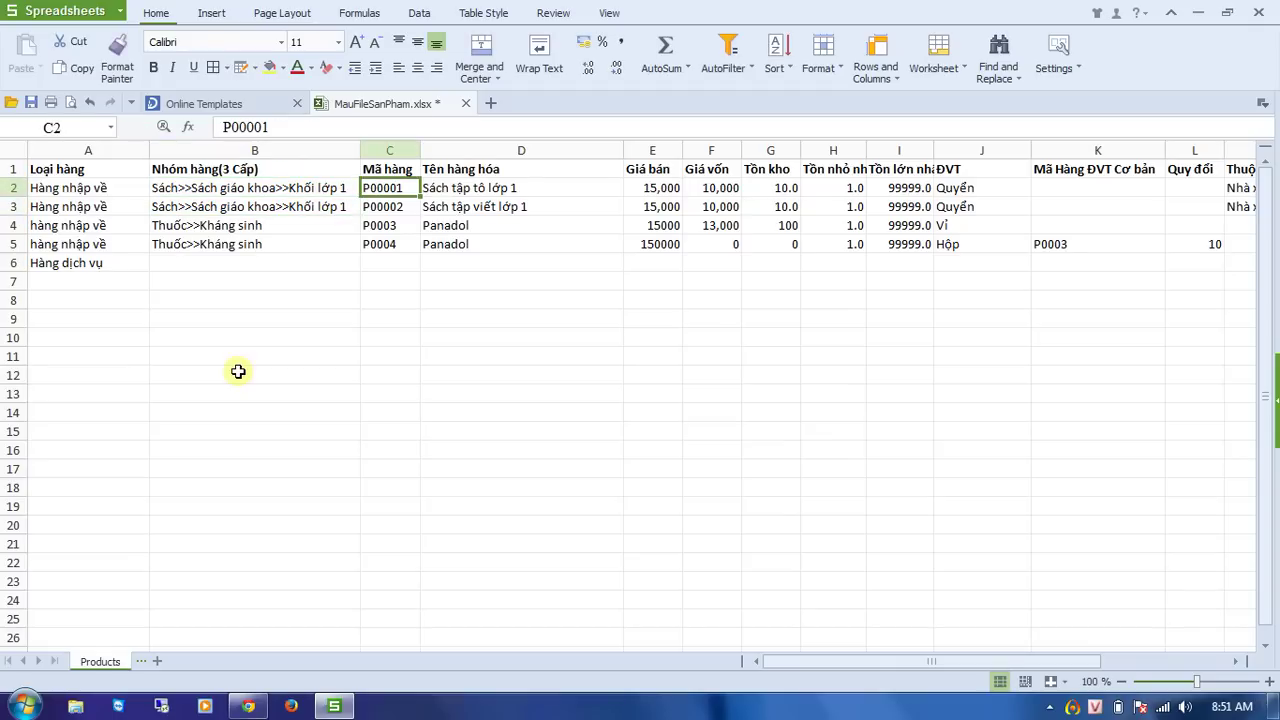
{"action": "key", "text": "Right"}
{"action": "key", "text": "Left"}
{"action": "key", "text": "shift+Down"}
{"action": "key", "text": "shift+Down"}
{"action": "key", "text": "shift+Down"}
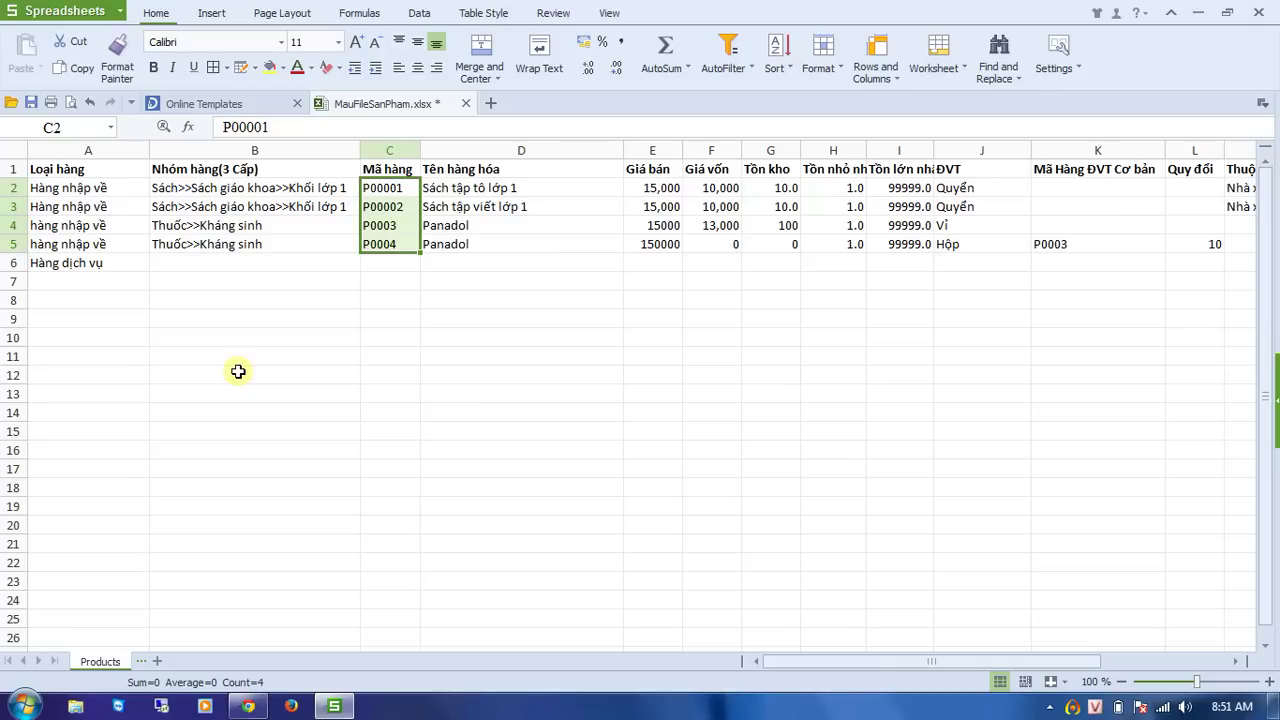
{"action": "key", "text": "Up"}
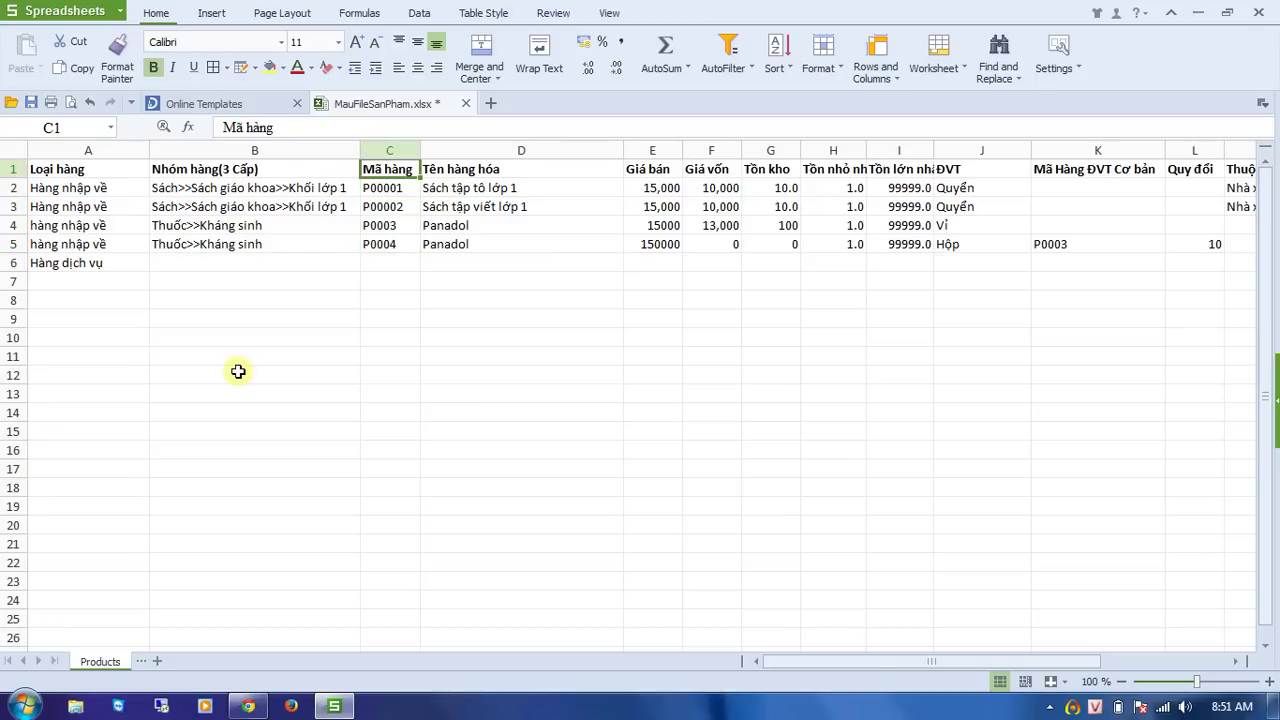
{"action": "key", "text": "Down"}
{"action": "key", "text": "Down"}
{"action": "key", "text": "Down"}
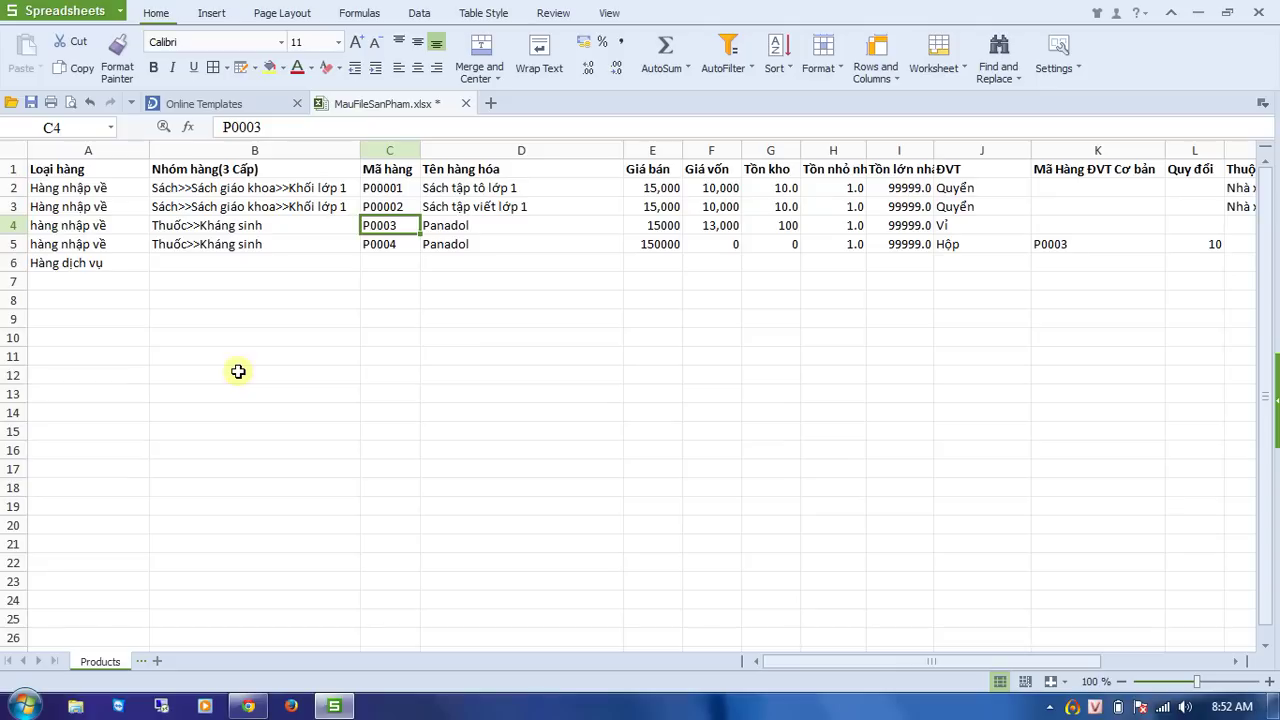
{"action": "key", "text": "Up"}
{"action": "key", "text": "Up"}
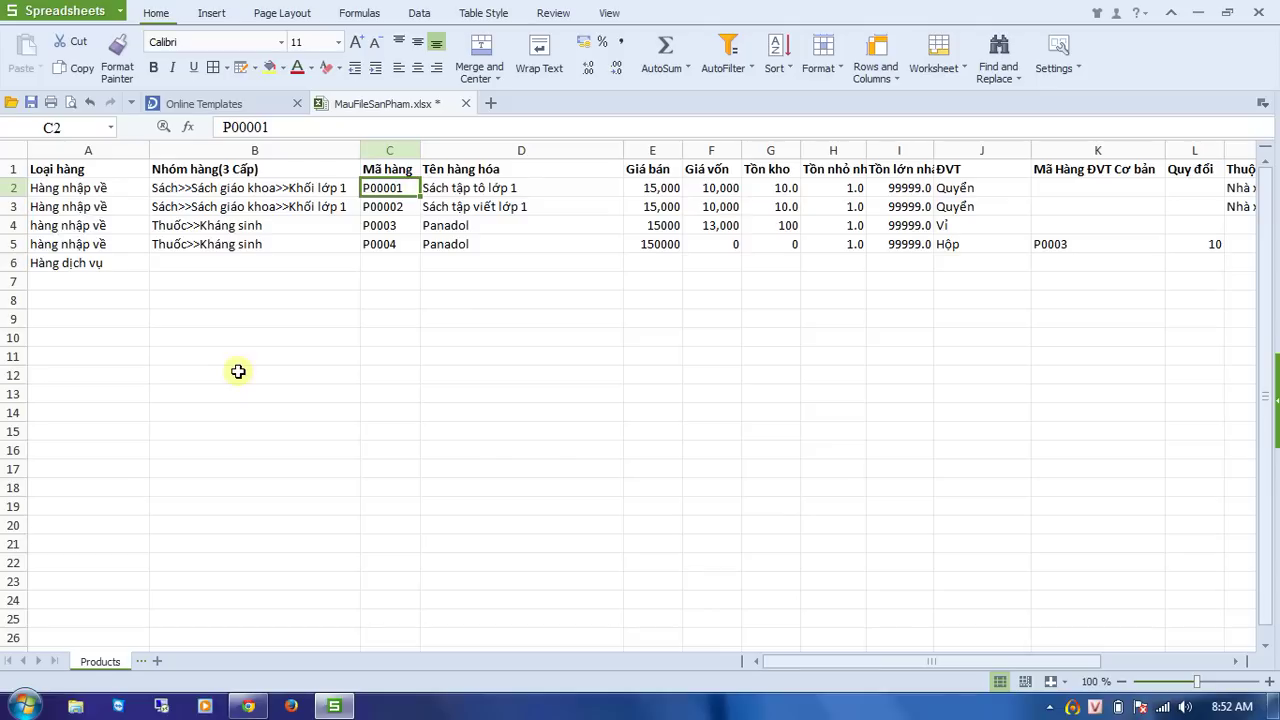
Compare the product names in the Tên hàng hóa column, looking at the two Panadol rows and the two book rows
{"action": "key", "text": "Right"}
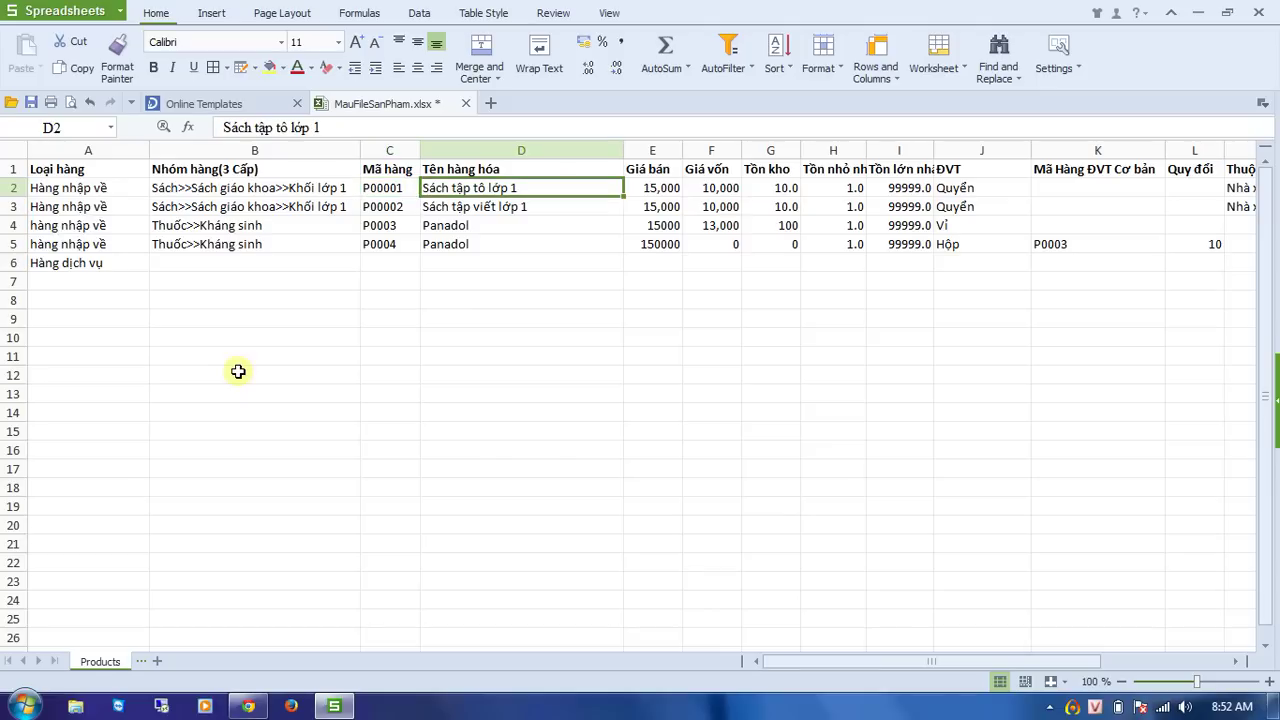
{"action": "key", "text": "Down"}
{"action": "key", "text": "Down"}
{"action": "key", "text": "shift+Down"}
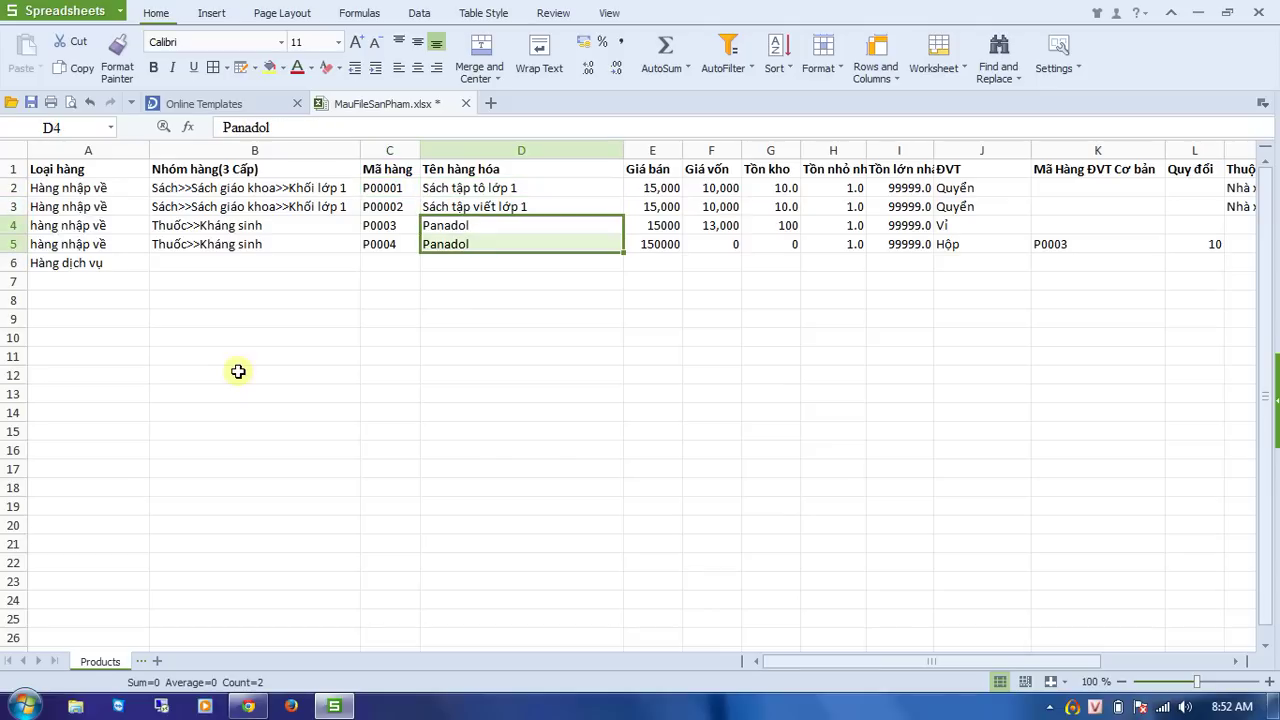
{"action": "key", "text": "Up"}
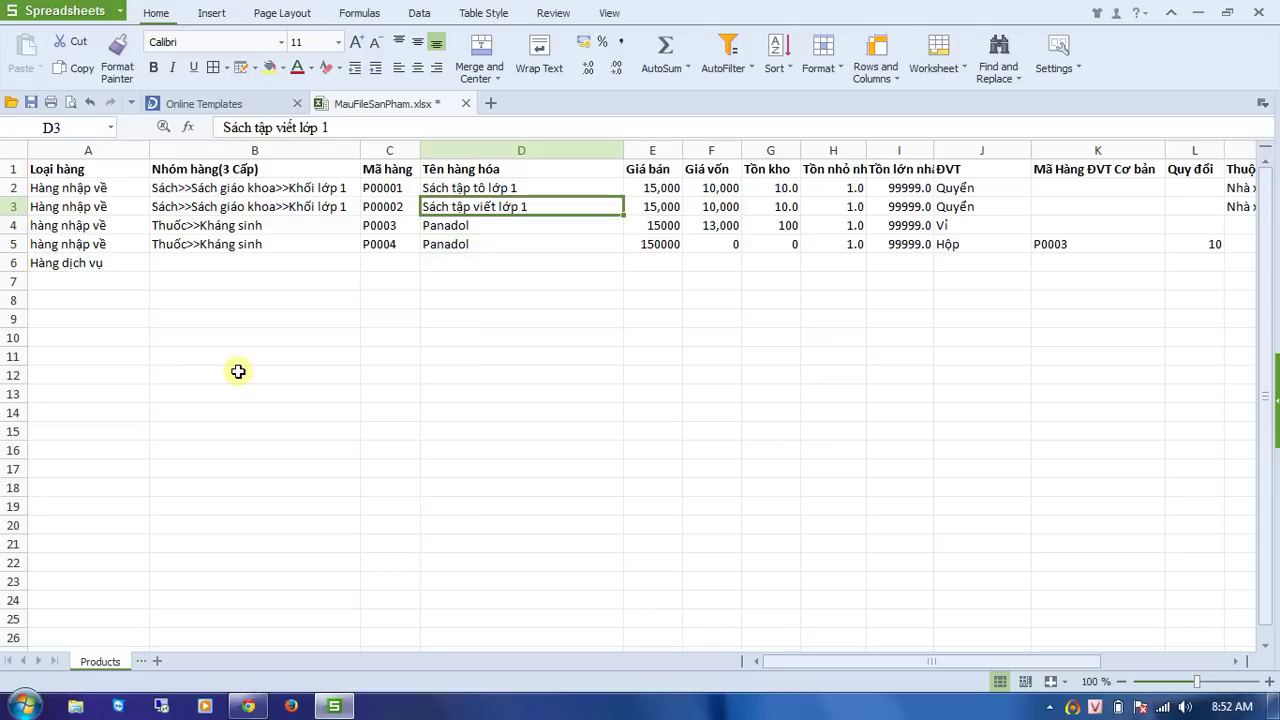
{"action": "key", "text": "Down"}
{"action": "key", "text": "shift+Down"}
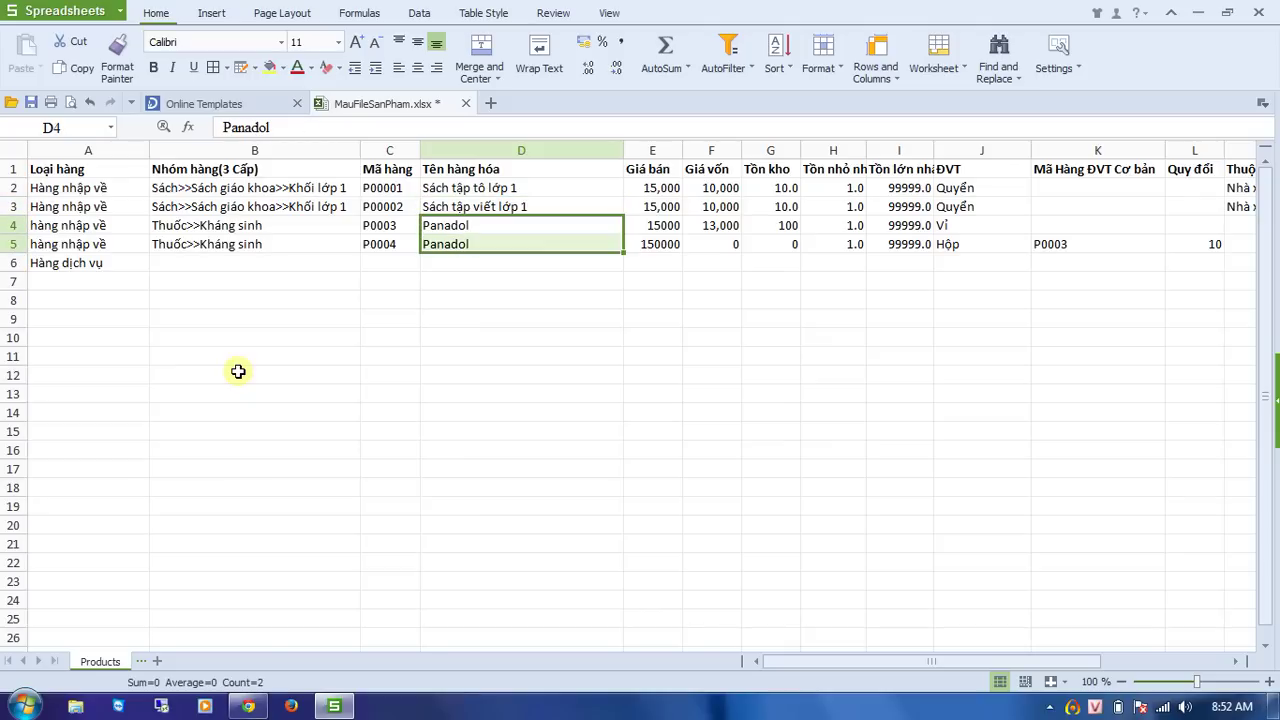
{"action": "key", "text": "Up"}
{"action": "key", "text": "Up"}
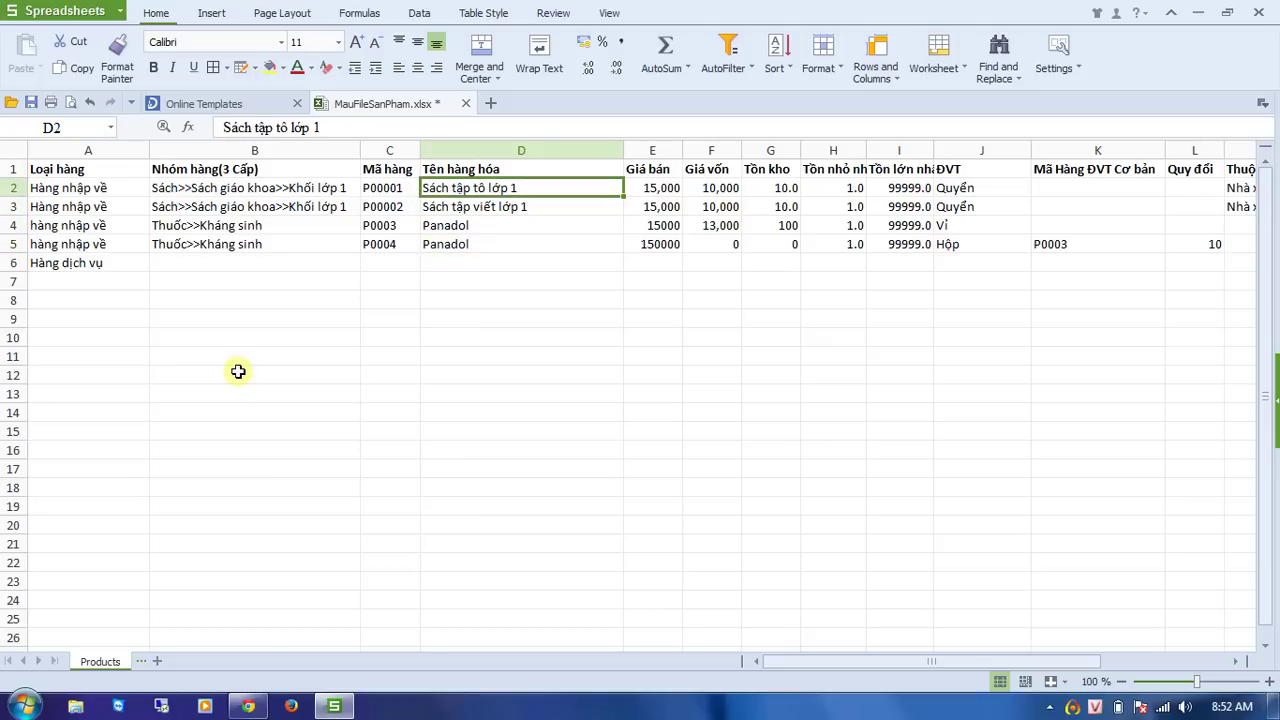
{"action": "key", "text": "shift+Down"}
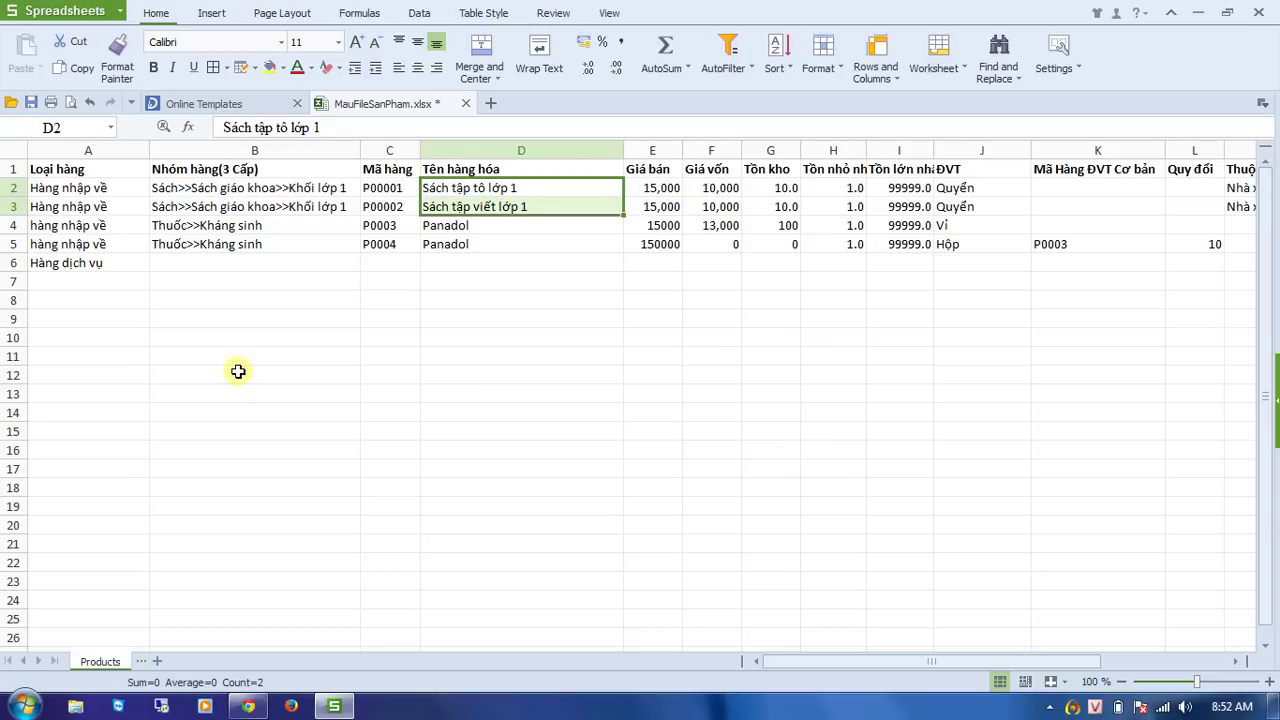
{"action": "key", "text": "Up"}
{"action": "key", "text": "Down"}
{"action": "key", "text": "Down"}
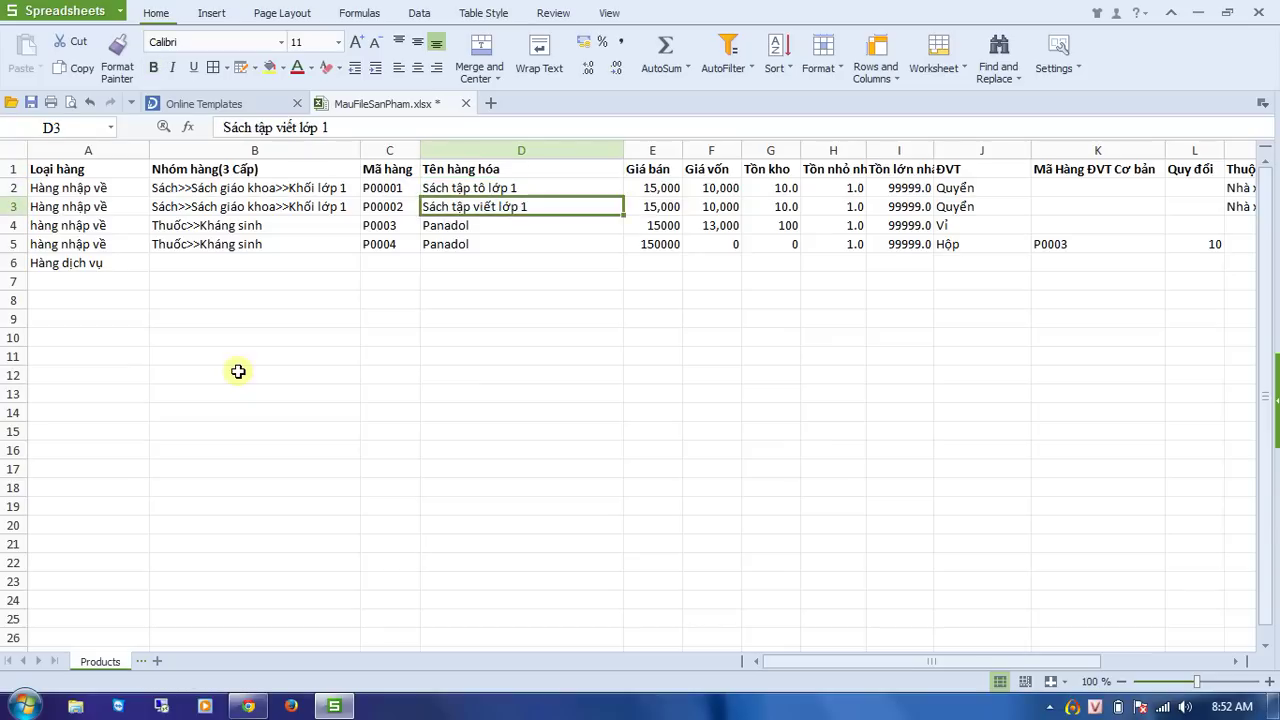
{"action": "key", "text": "Up"}
{"action": "key", "text": "shift+Down"}
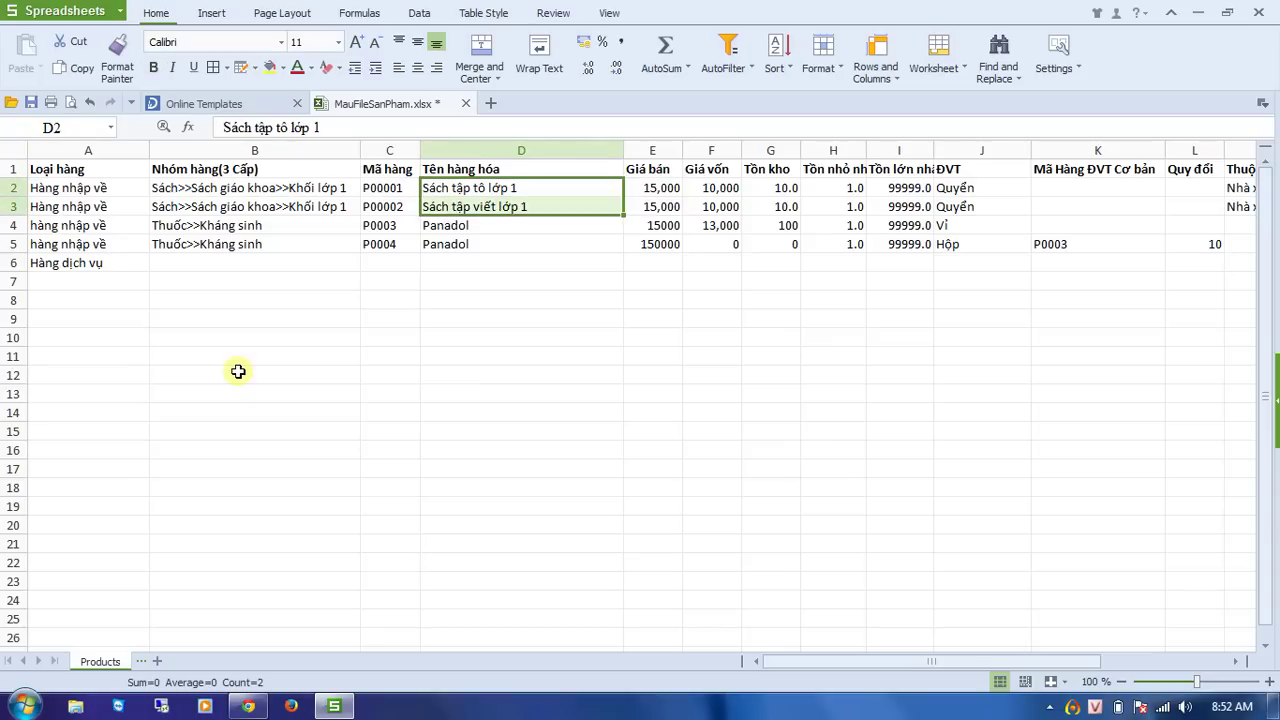
Examine the selling prices of the four sample items in the Giá bán column
{"action": "key", "text": "Up"}
{"action": "key", "text": "Down"}
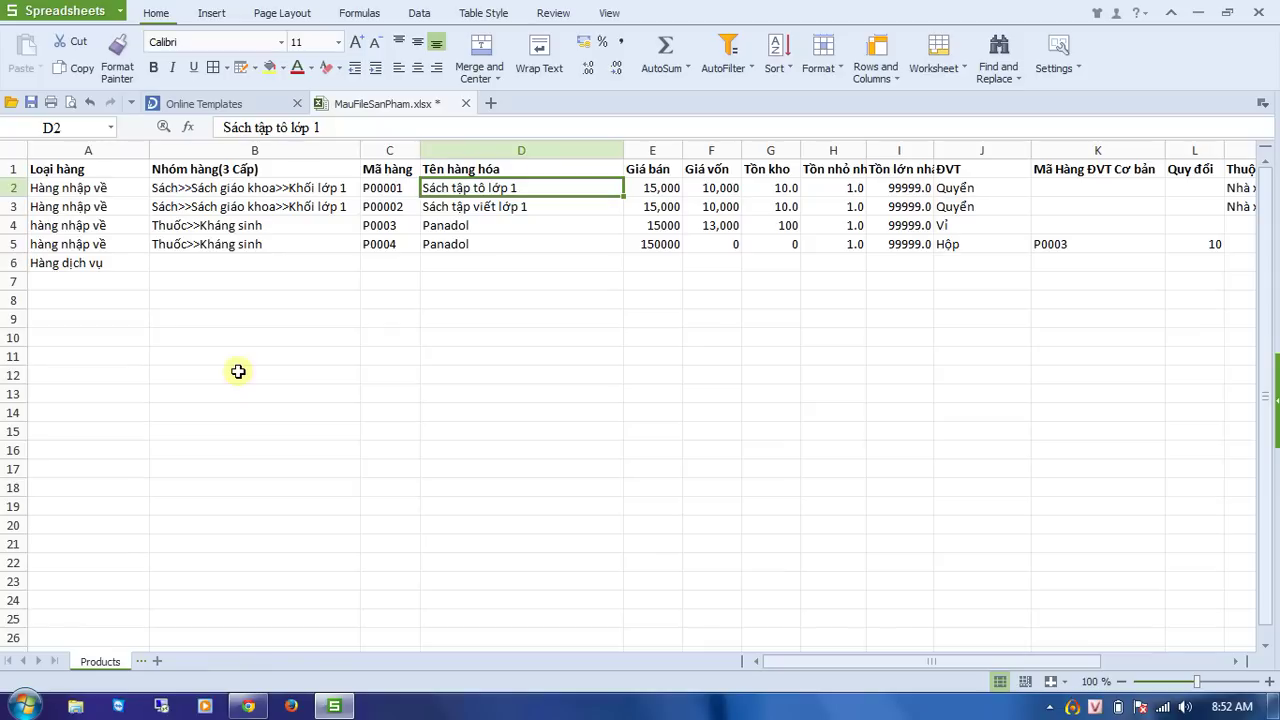
{"action": "key", "text": "Right"}
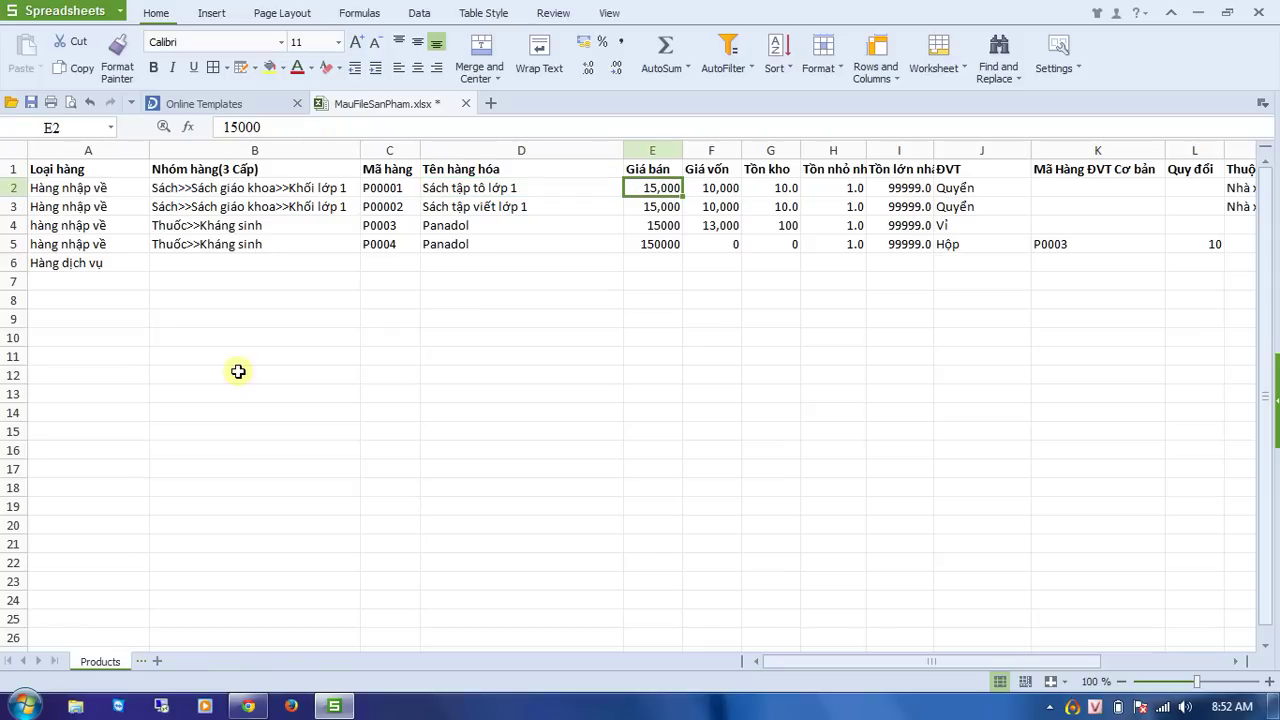
{"action": "key", "text": "Right"}
{"action": "key", "text": "Left"}
{"action": "key", "text": "shift+Down"}
{"action": "key", "text": "shift+Down"}
{"action": "key", "text": "shift+Down"}
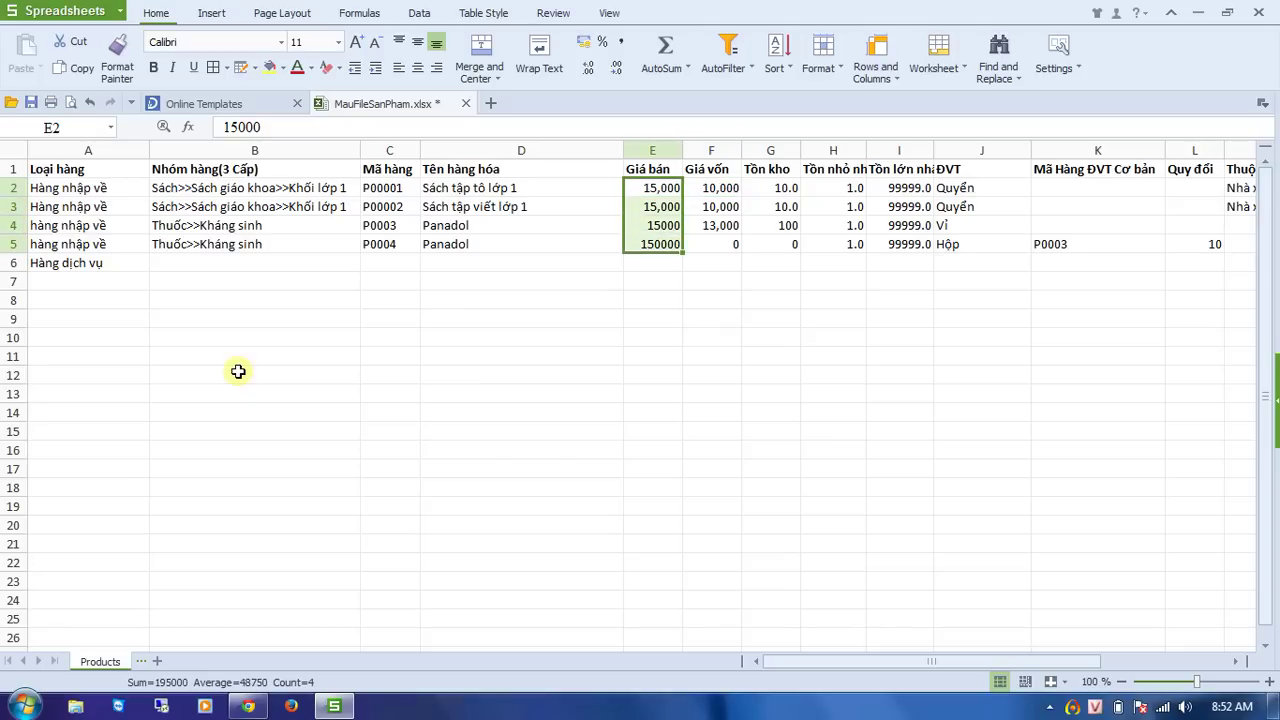
{"action": "key", "text": "Up"}
{"action": "key", "text": "Down"}
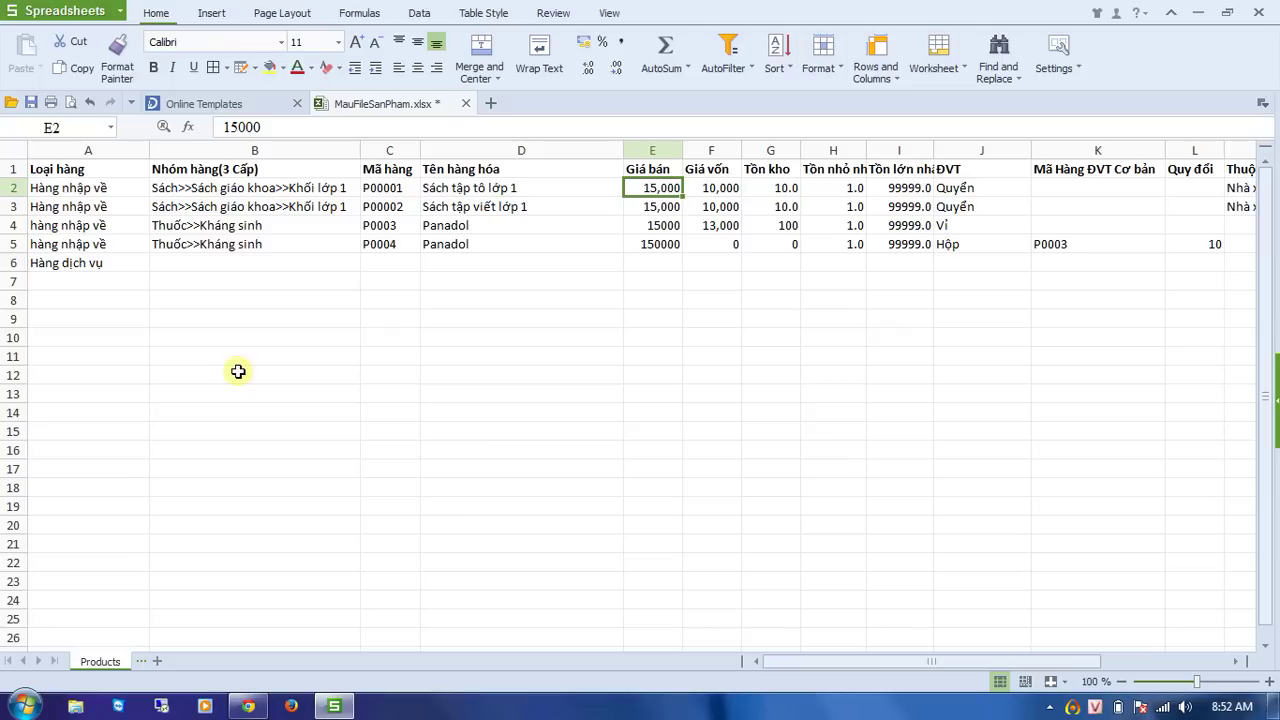
Examine the cost prices of the four sample items in the Giá vốn column
{"action": "key", "text": "Right"}
{"action": "key", "text": "shift+Down"}
{"action": "key", "text": "shift+Down"}
{"action": "key", "text": "shift+Down"}
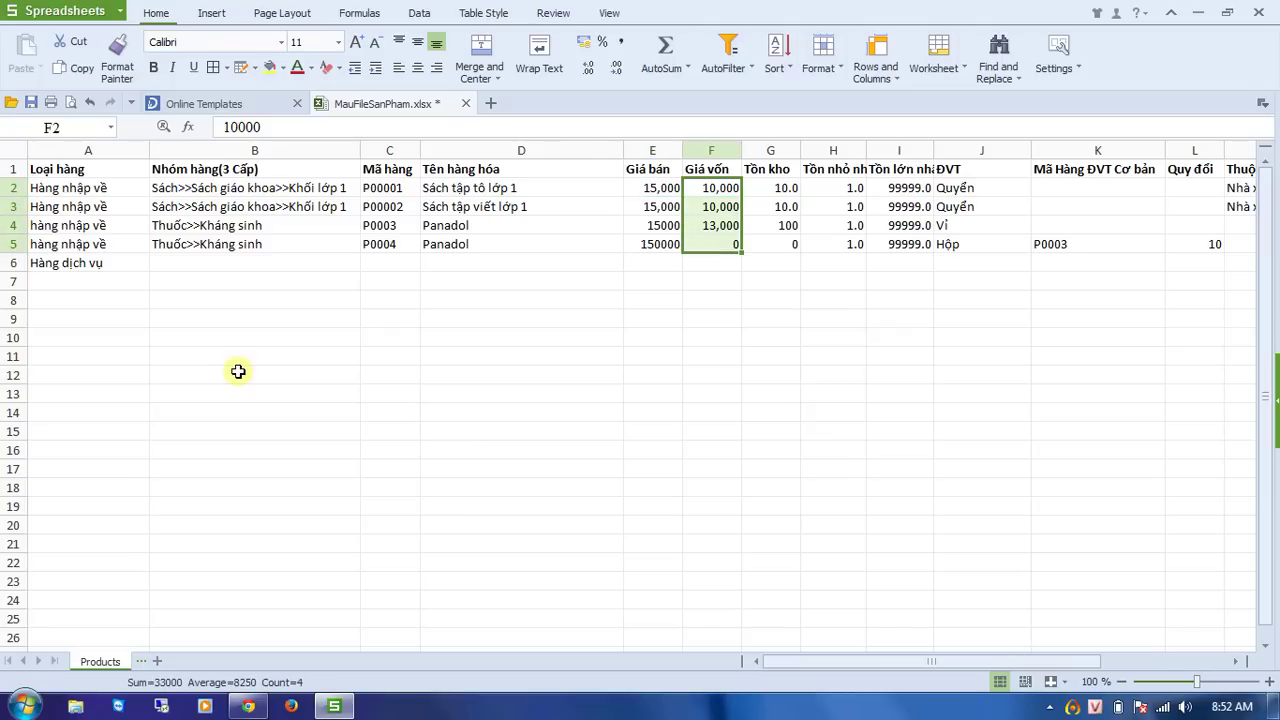
{"action": "key", "text": "Up"}
{"action": "key", "text": "Down"}
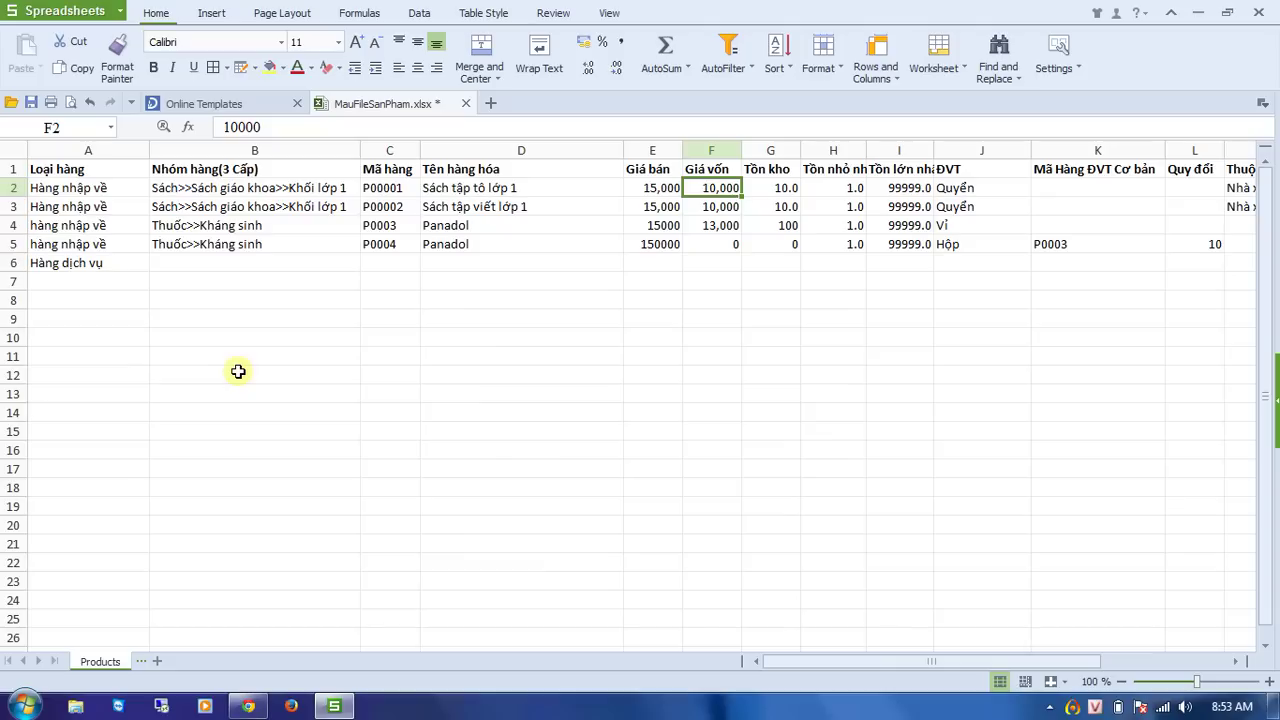
Review the stock cells of the first book row, covering Tồn kho, Tồn nhỏ nhất and Tồn lớn nhất
{"action": "key", "text": "Right"}
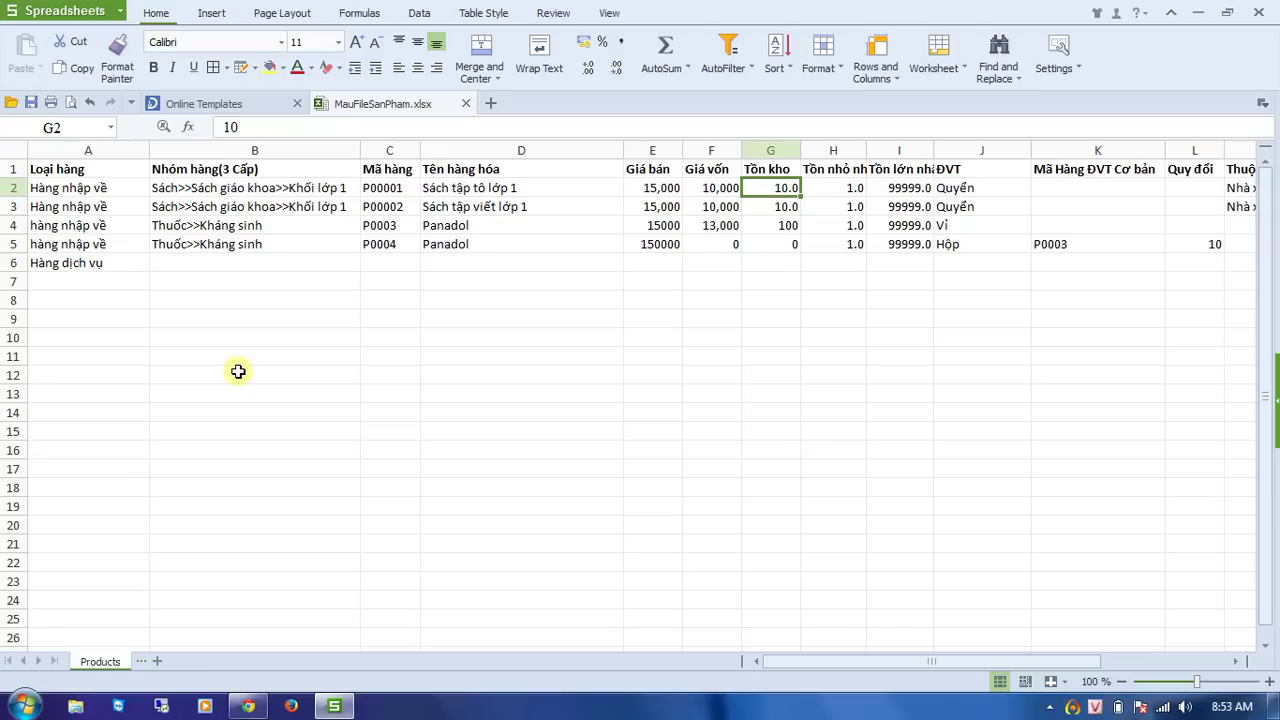
{"action": "key", "text": "Right"}
{"action": "key", "text": "shift+Right"}
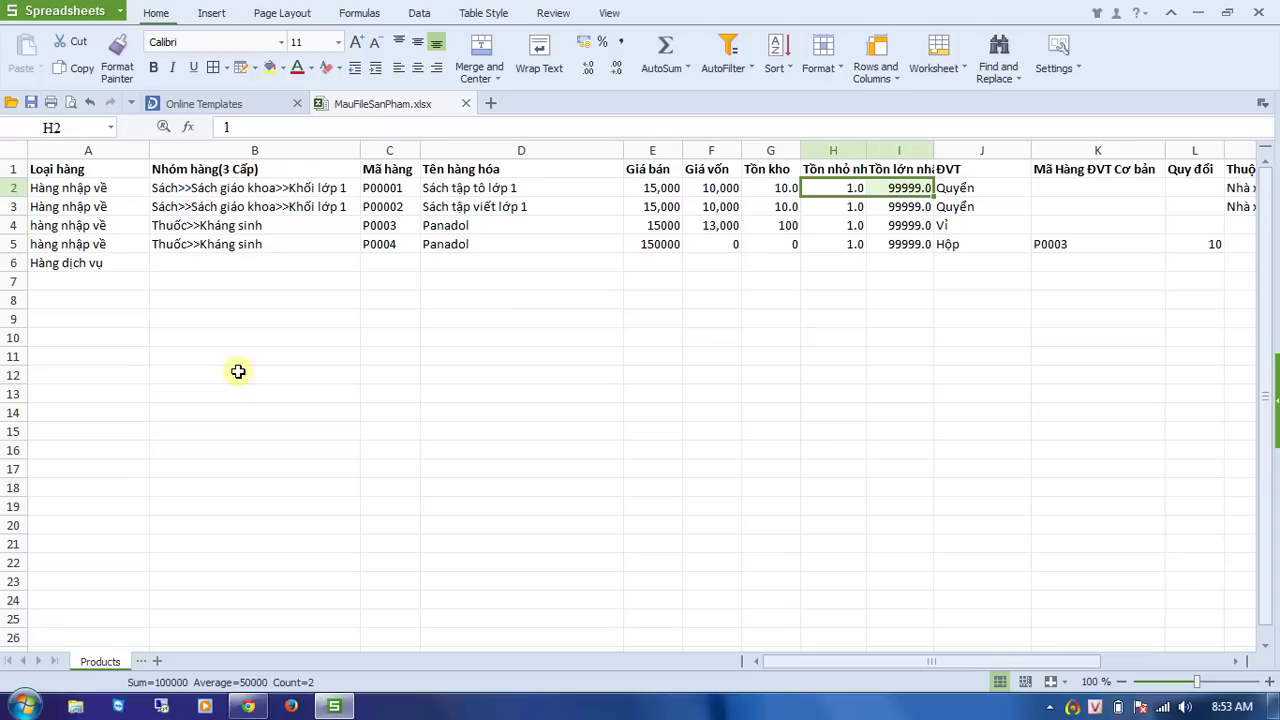
{"action": "key", "text": "Left"}
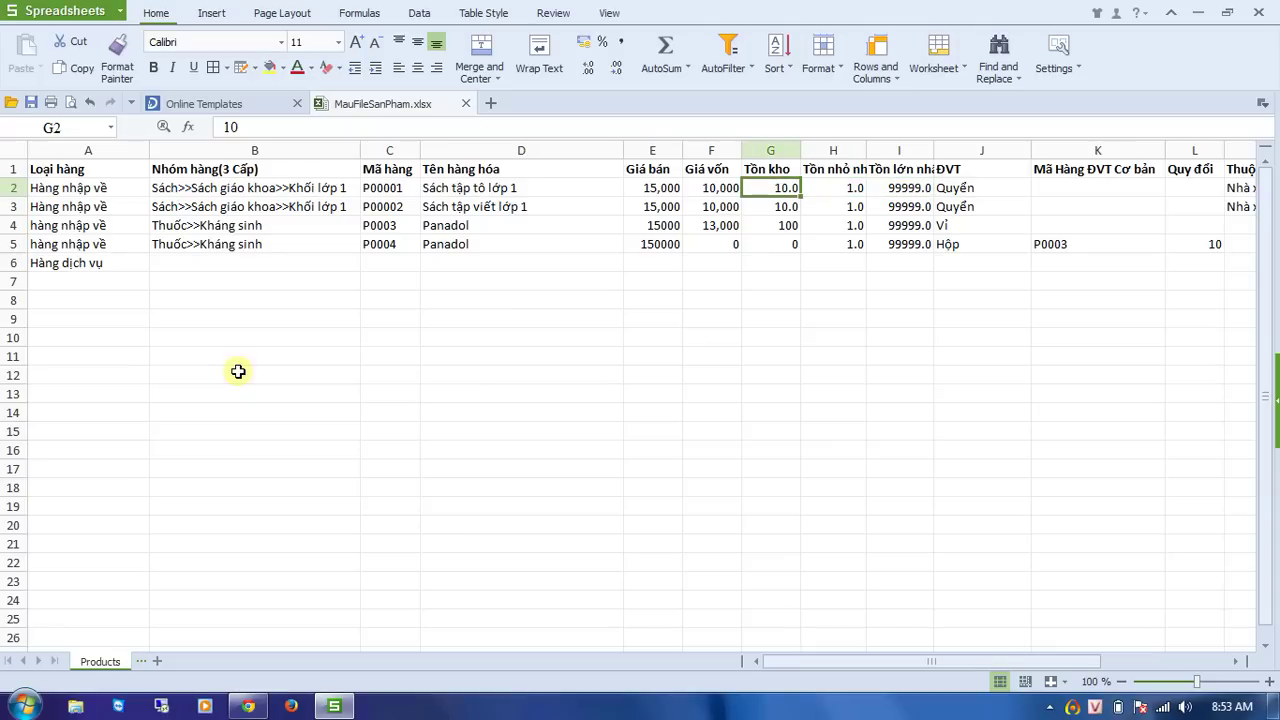
{"action": "key", "text": "Right"}
{"action": "key", "text": "Right"}
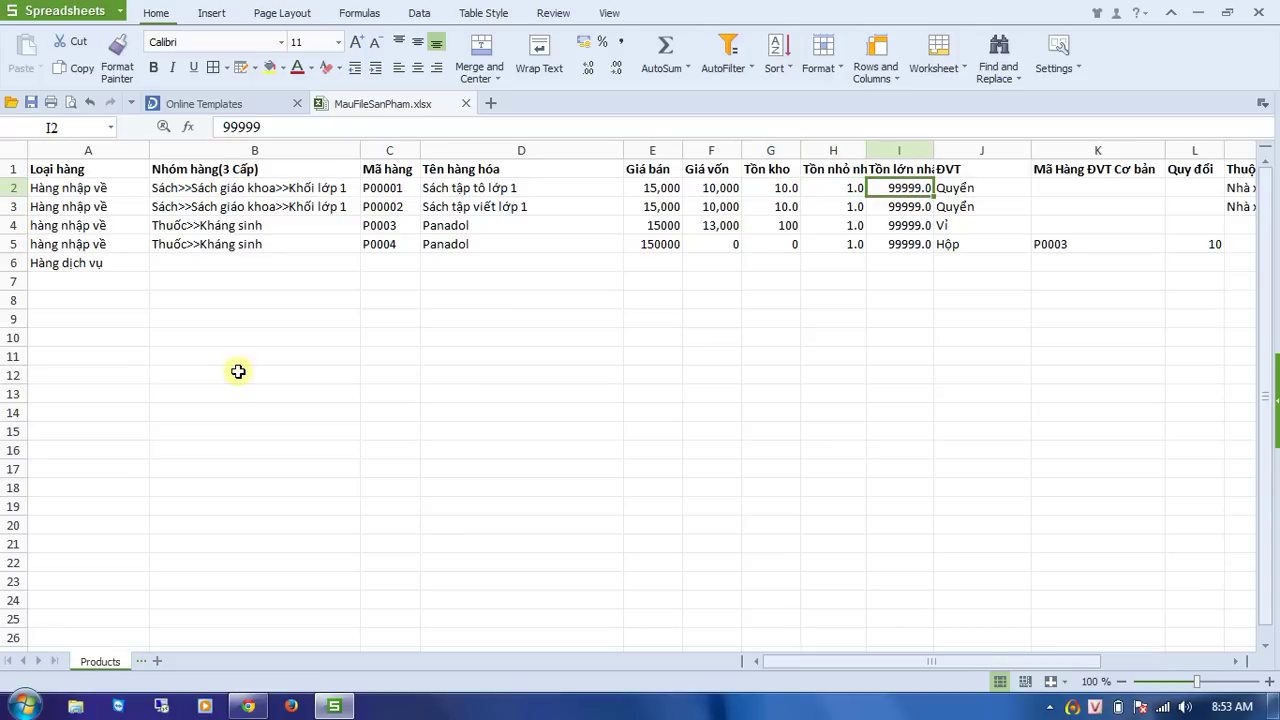
Switch to the KiotViet product list in the browser, close the import dialog and expand the Lọc tồn kho filter
{"action": "left_click", "coordinate": [248, 706]}
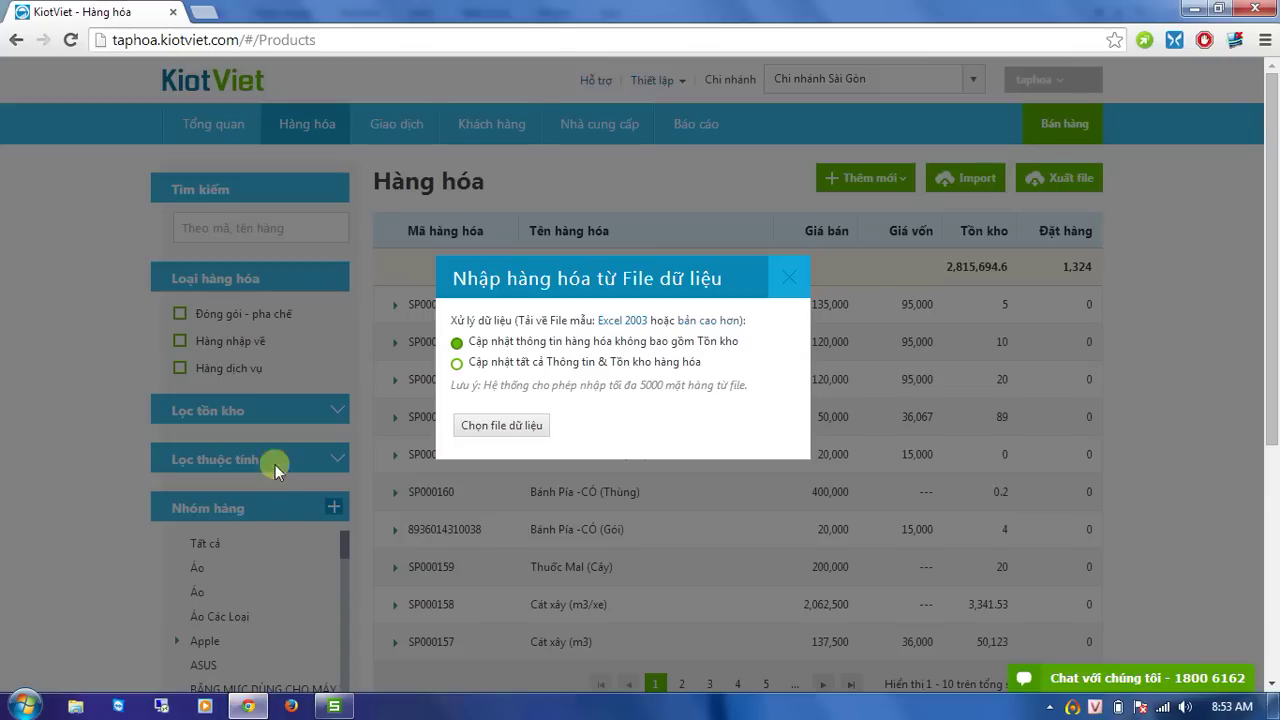
{"action": "left_click", "coordinate": [786, 278]}
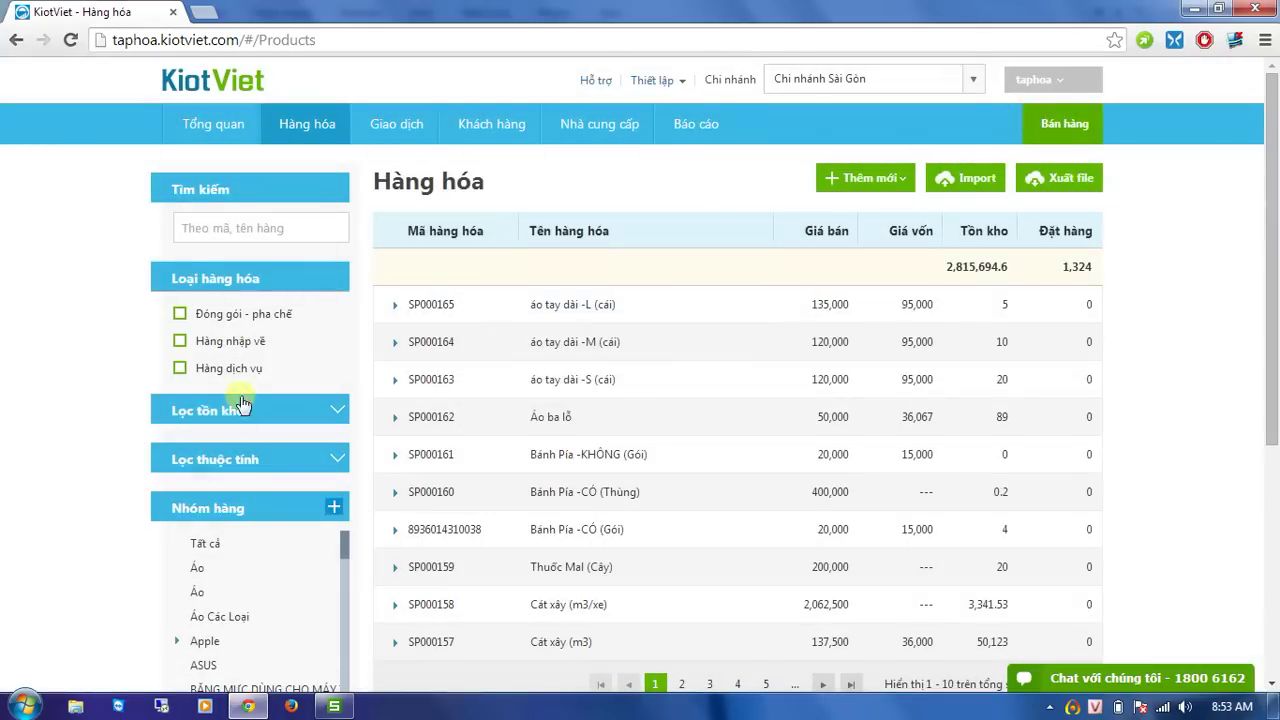
{"action": "left_click", "coordinate": [337, 418]}
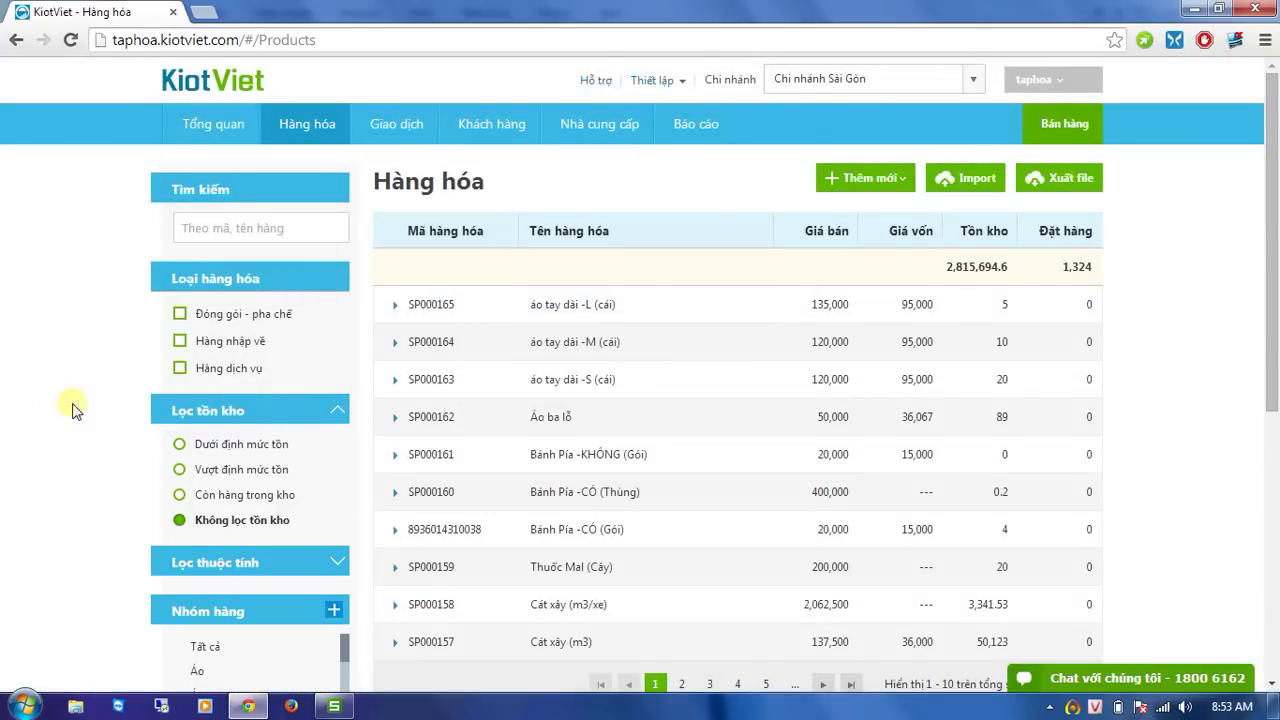
{"action": "scroll", "coordinate": [75, 410], "scroll_direction": "down", "scroll_amount": 1}
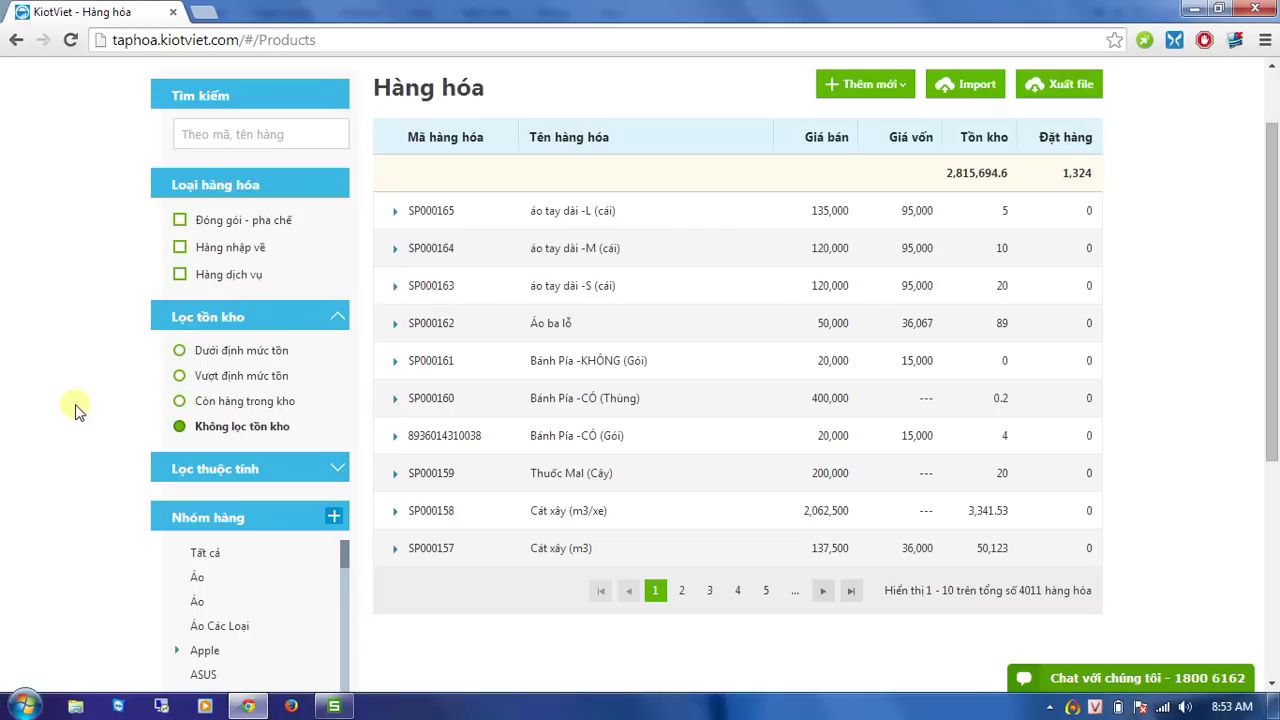
View the product list filtered by Dưới định mức tồn, Vượt định mức tồn and Còn hàng trong kho, restoring Không lọc tồn kho
{"action": "left_click", "coordinate": [213, 356]}
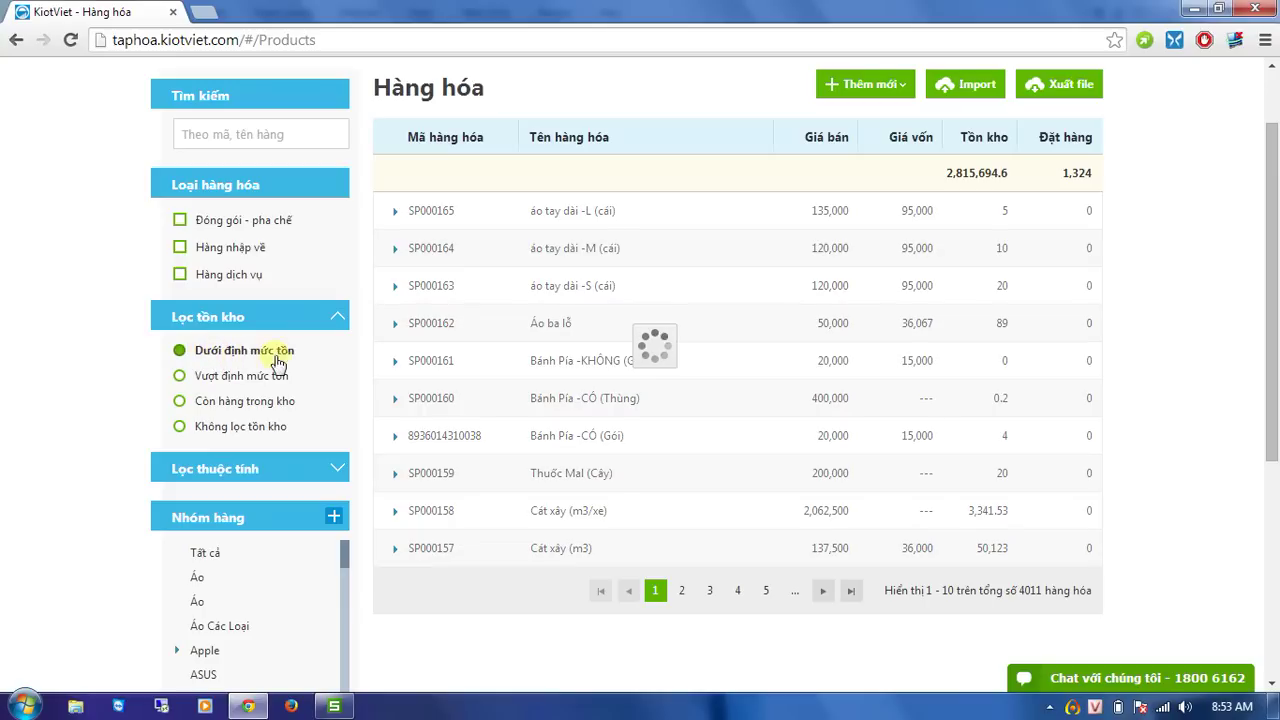
{"action": "left_click", "coordinate": [247, 376]}
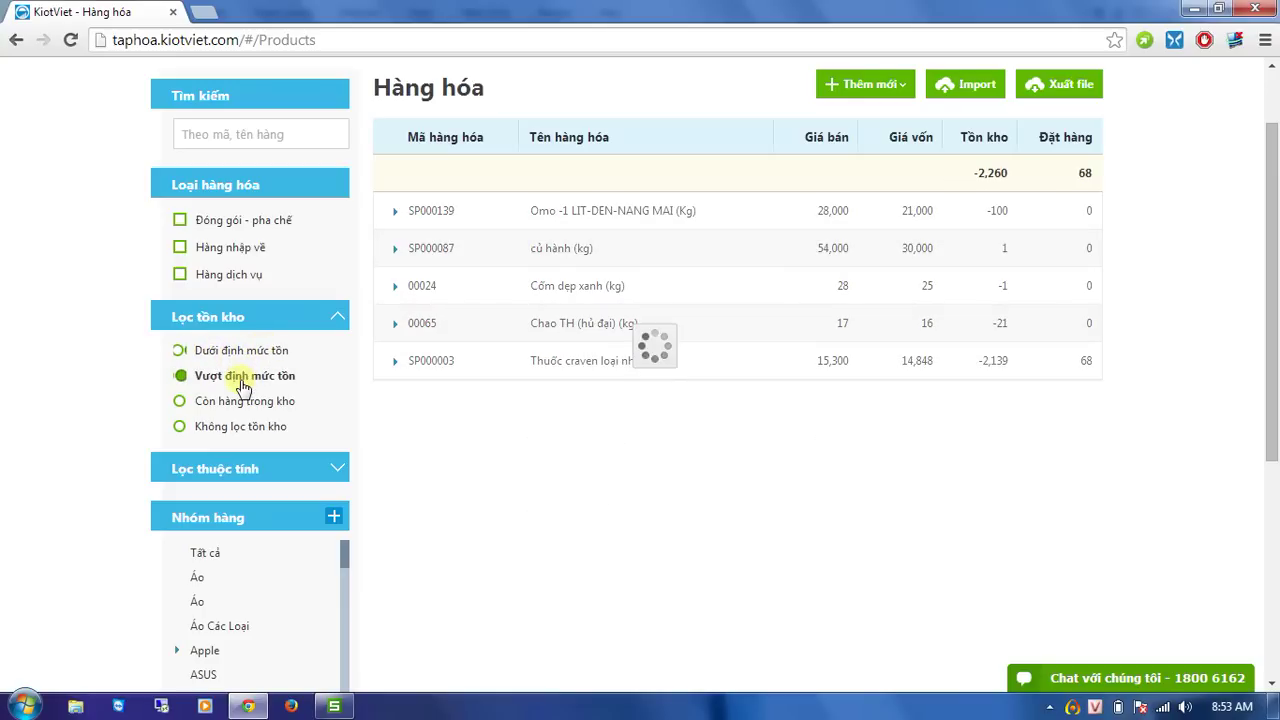
{"action": "left_click", "coordinate": [258, 405]}
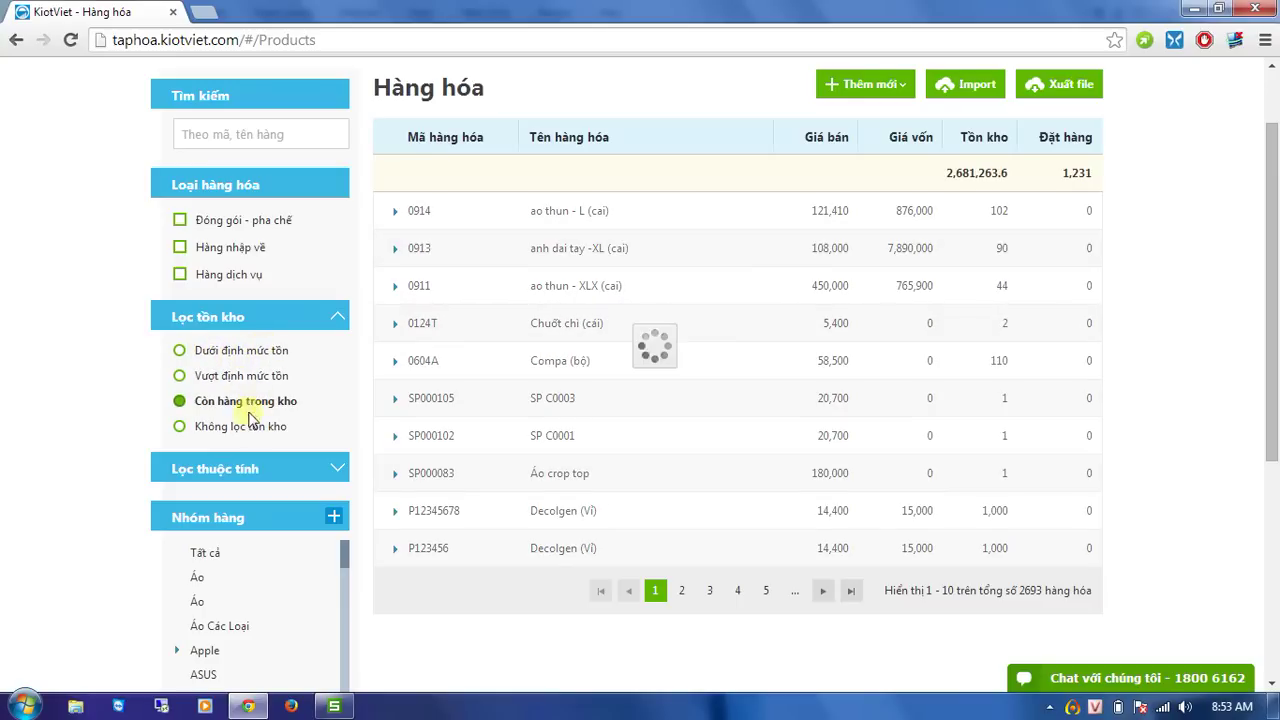
{"action": "left_click", "coordinate": [248, 428]}
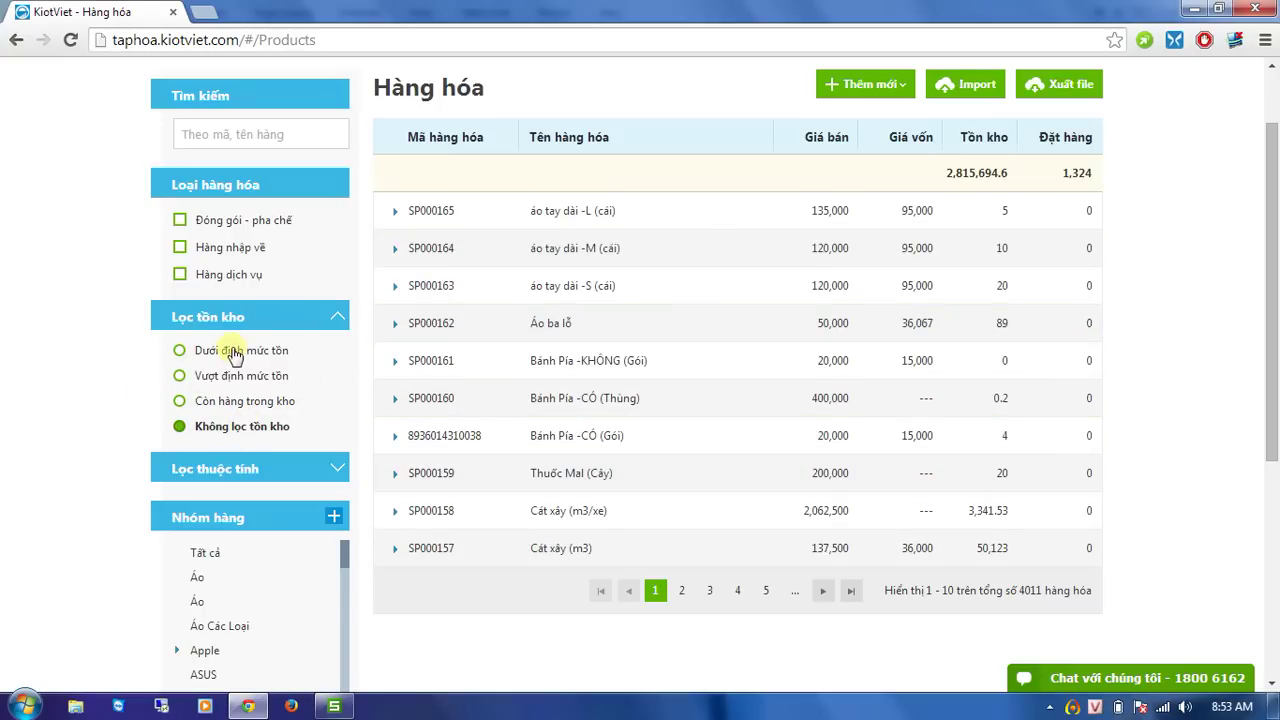
Switch back to MauFileSanPham.xlsx, set the minimum stock in cell H2 to 5 and widen column H to fit its heading
{"action": "key", "text": "alt+Tab"}
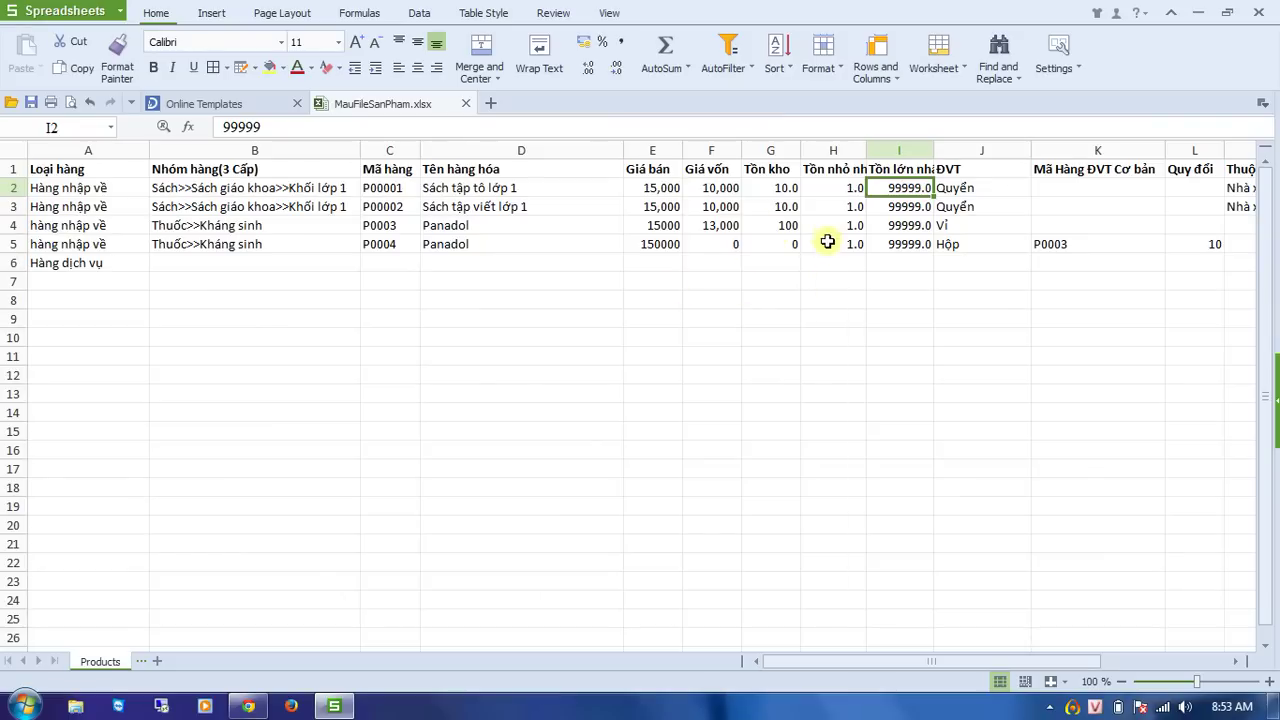
{"action": "left_click", "coordinate": [836, 188]}
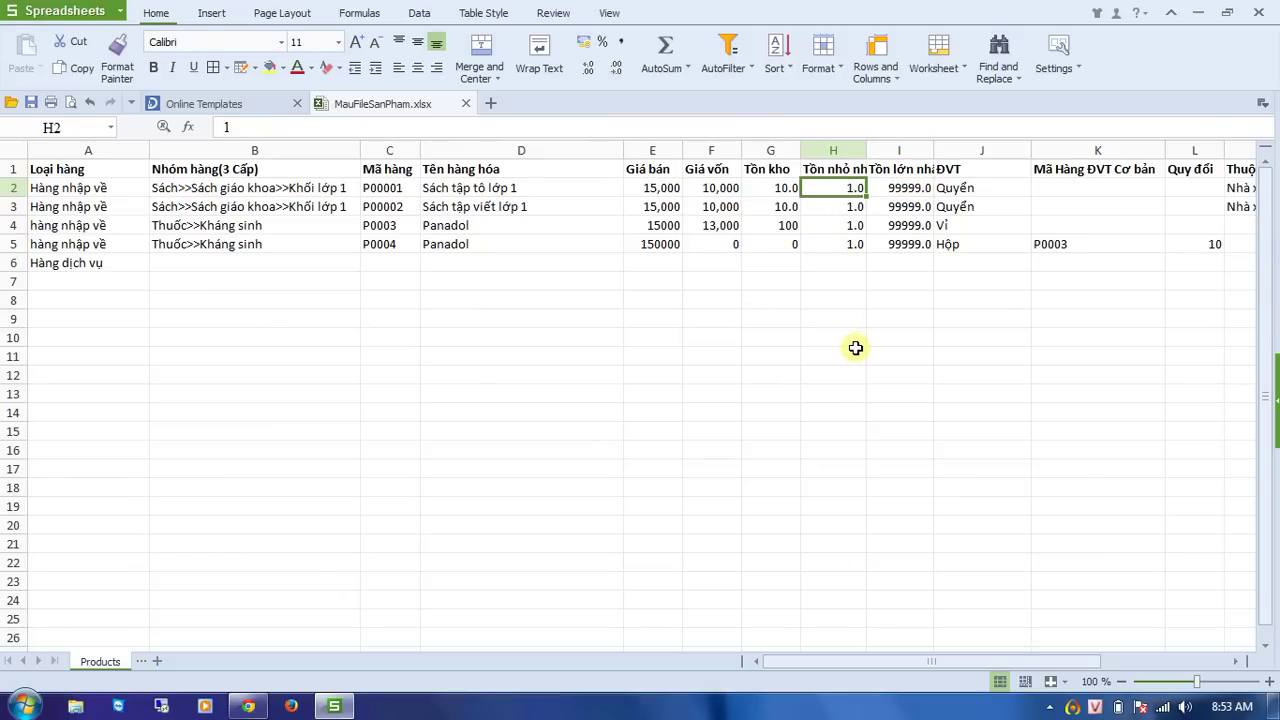
{"action": "type", "text": "5"}
{"action": "left_click", "coordinate": [860, 282]}
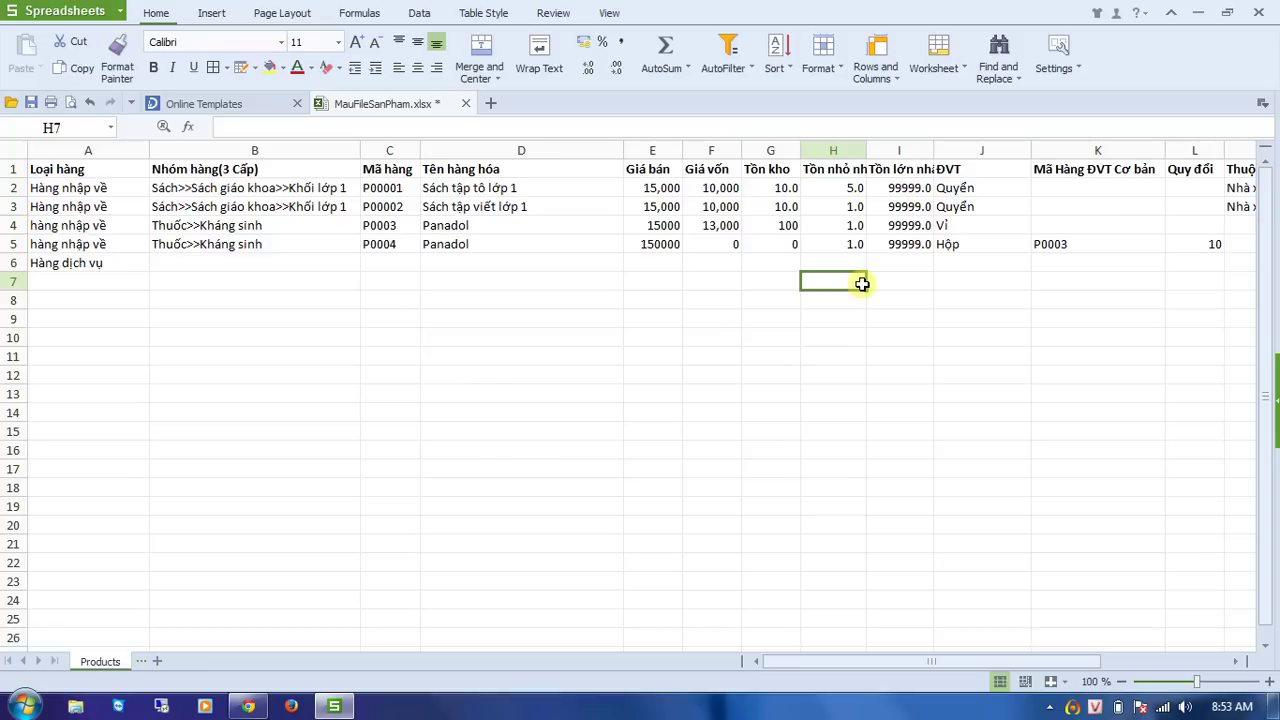
{"action": "left_click", "coordinate": [862, 188]}
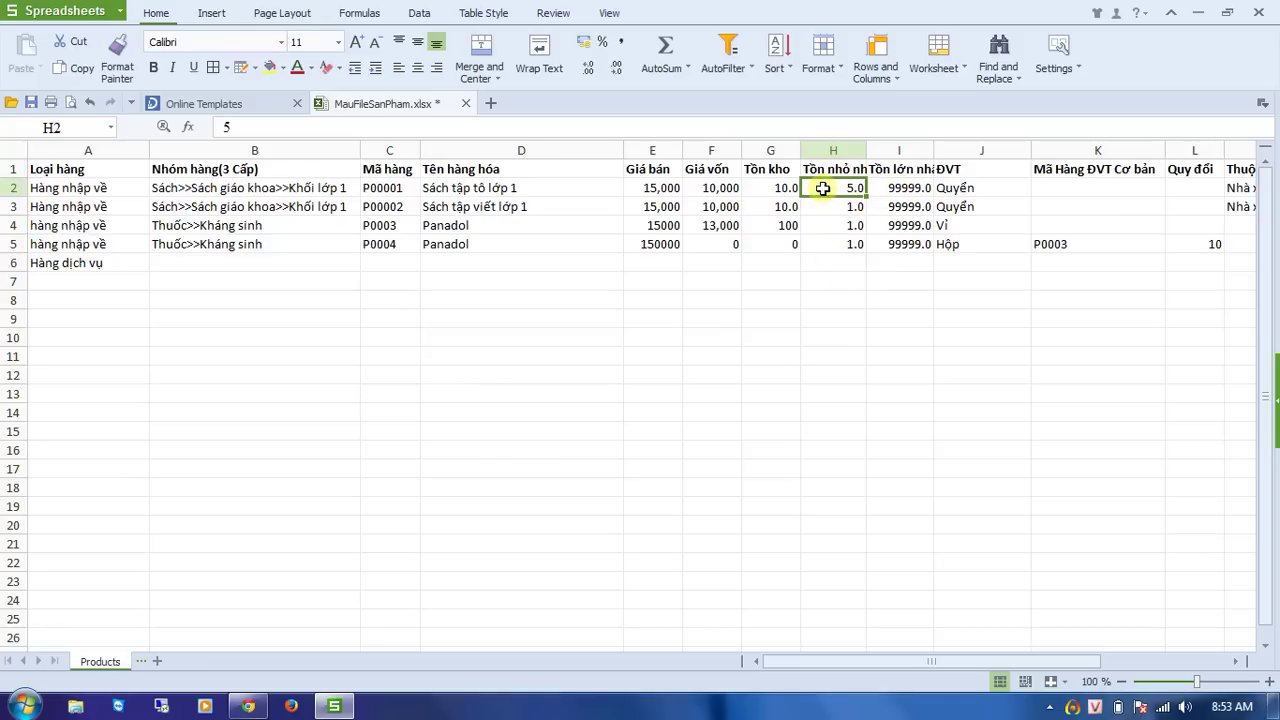
{"action": "left_click_drag", "start_coordinate": [866, 145], "coordinate": [884, 145]}
Set the maximum stock of Sách tập tô lớp 1 to 100 in cell I2, in the Tồn lớn nhất column
{"action": "left_click", "coordinate": [922, 188]}
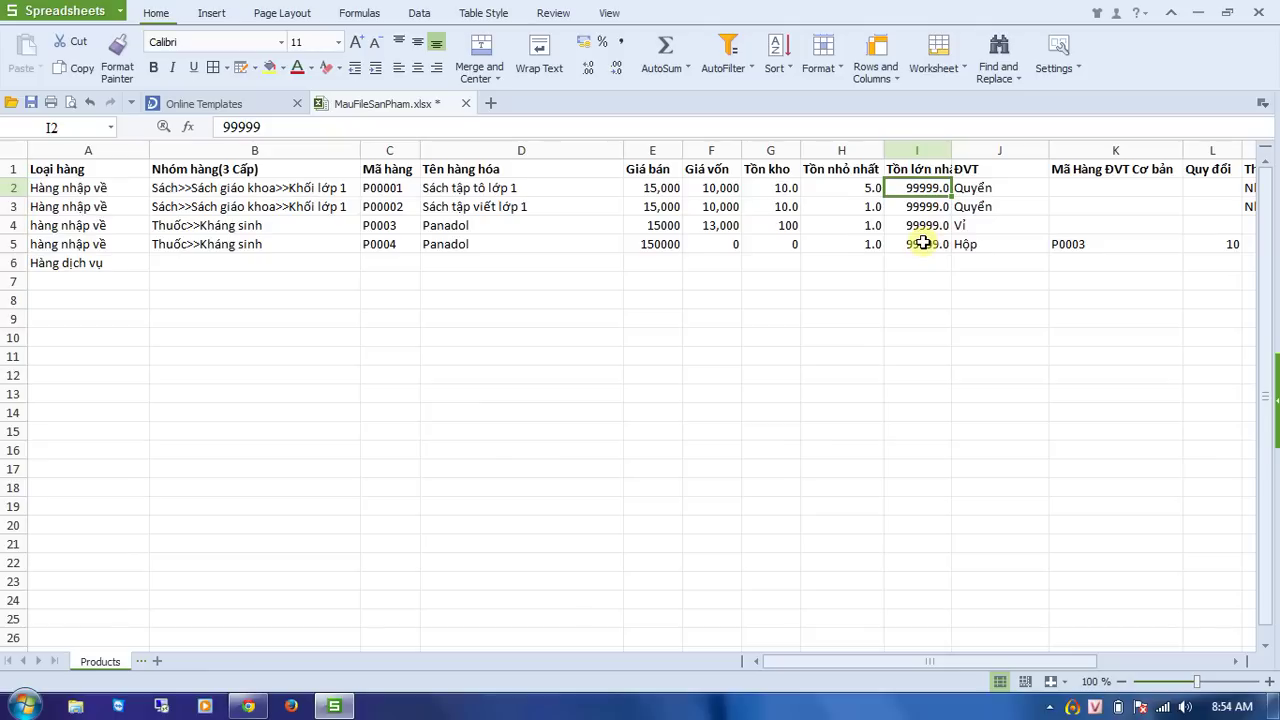
{"action": "type", "text": "100"}
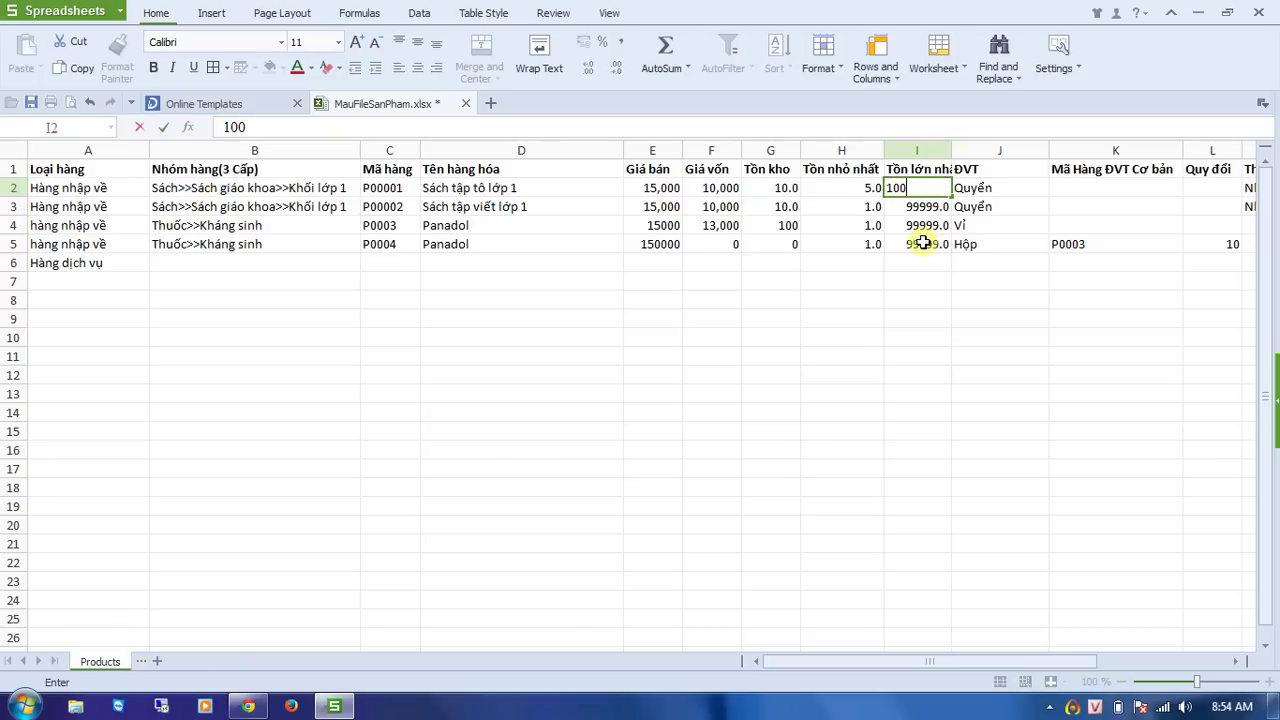
{"action": "key", "text": "Return"}
{"action": "key", "text": "Up"}
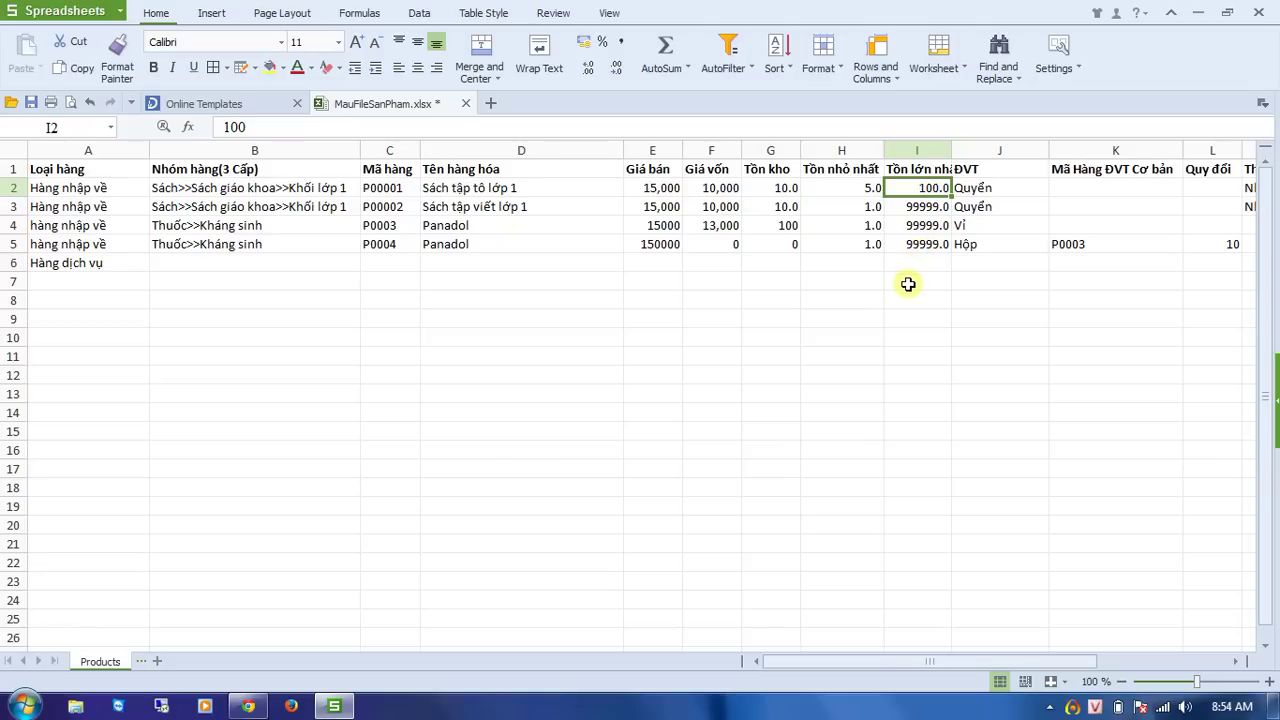
{"action": "left_click", "coordinate": [906, 281]}
Examine the ĐVT, Mã Hàng ĐVT Cơ bản and Quy đổi cells in the first book row
{"action": "left_click", "coordinate": [998, 195]}
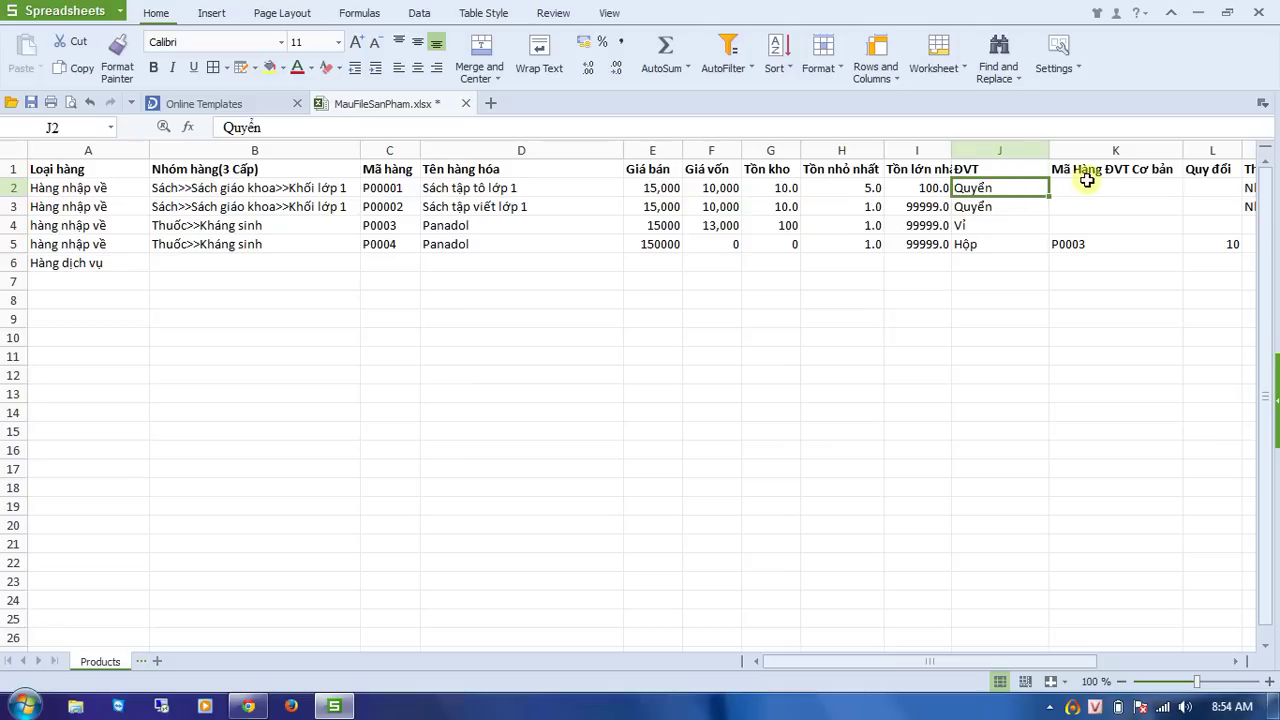
{"action": "left_click", "coordinate": [1236, 661]}
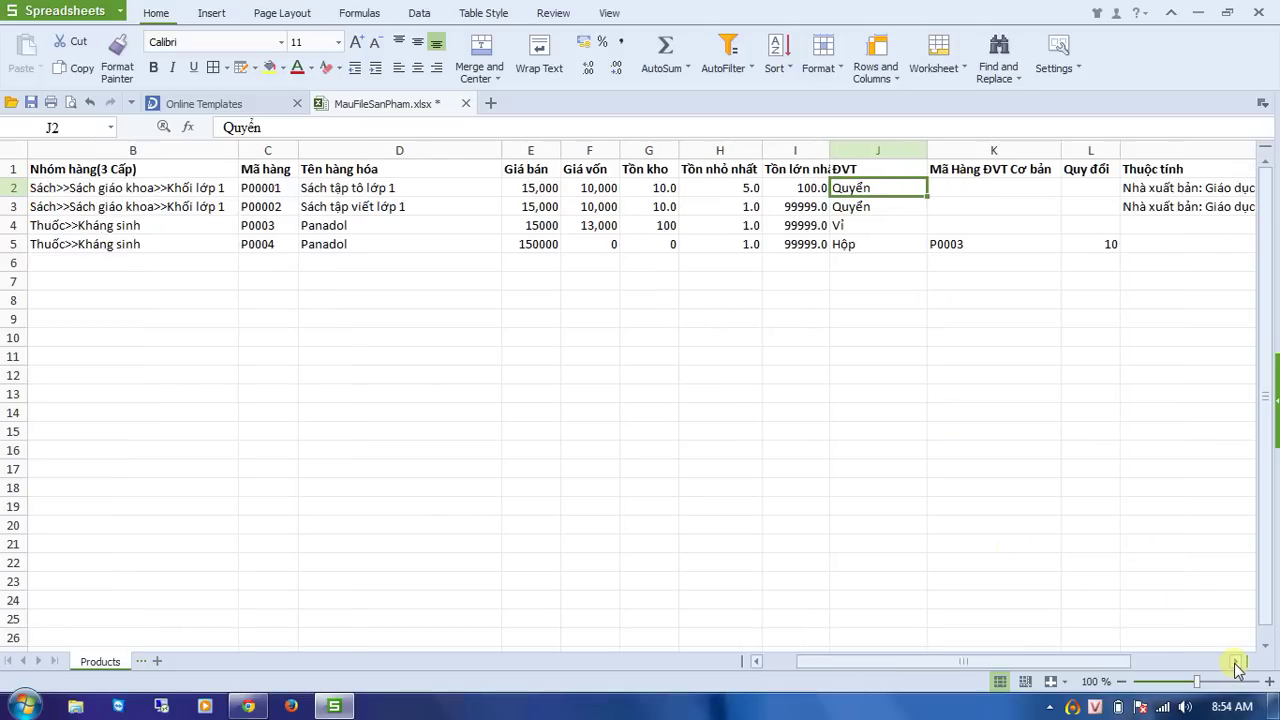
{"action": "left_click", "coordinate": [1236, 661]}
{"action": "left_click", "coordinate": [1236, 661]}
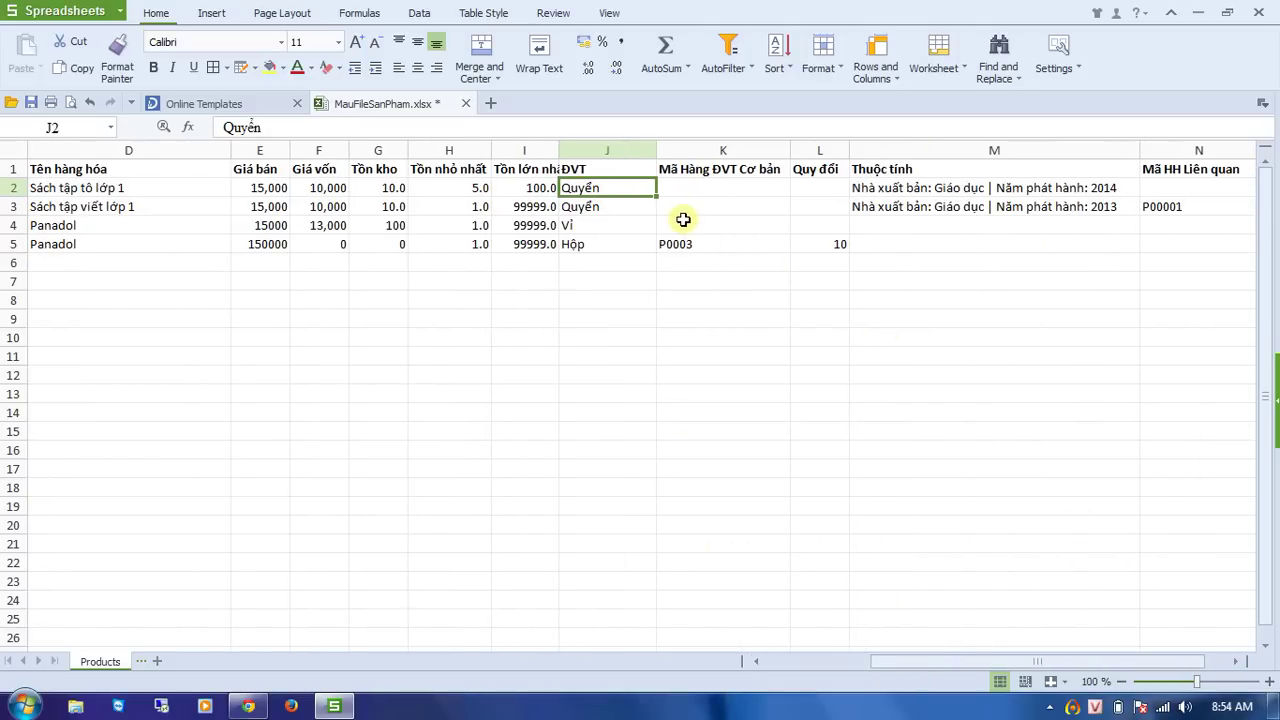
{"action": "left_click", "coordinate": [634, 187]}
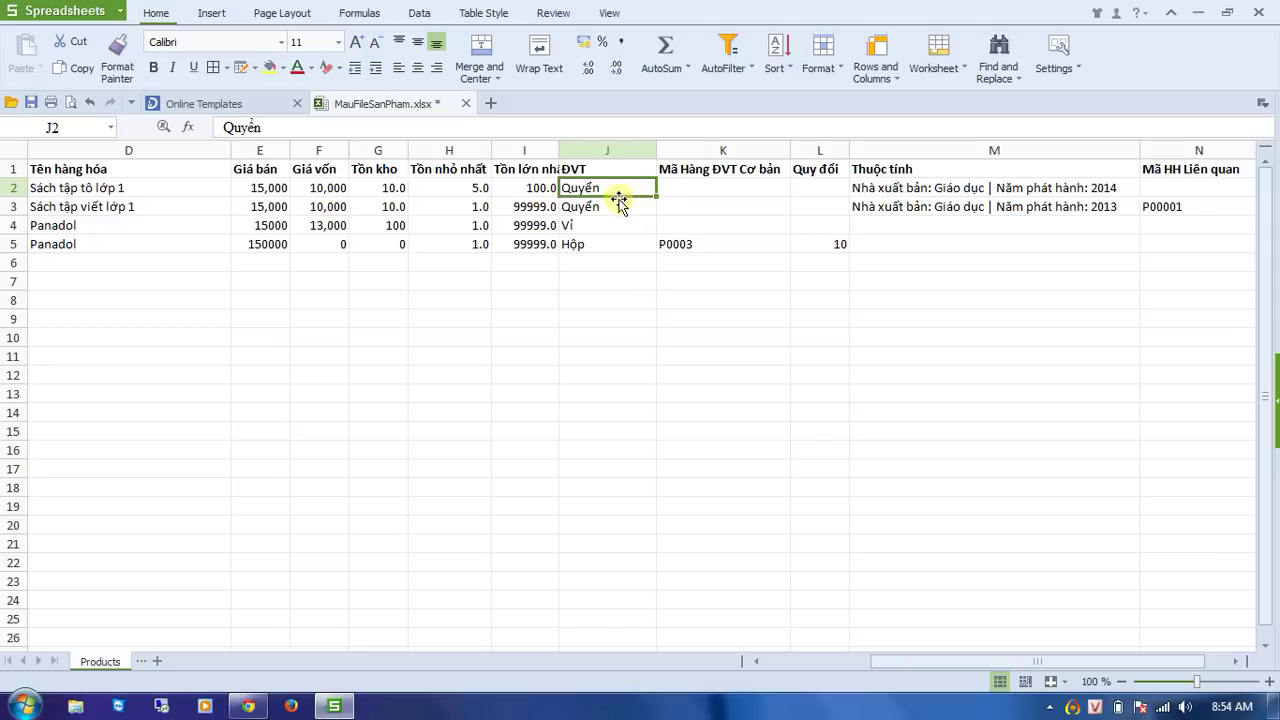
{"action": "left_click", "coordinate": [689, 186]}
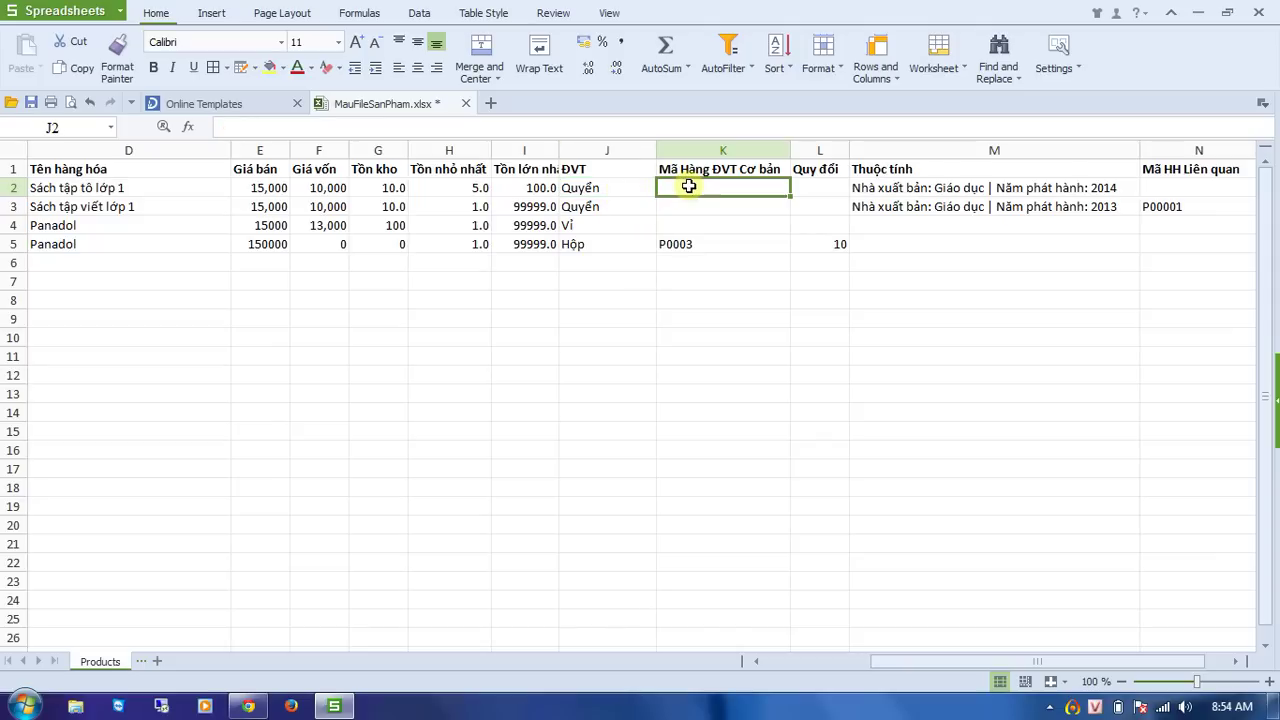
{"action": "left_click", "coordinate": [810, 184]}
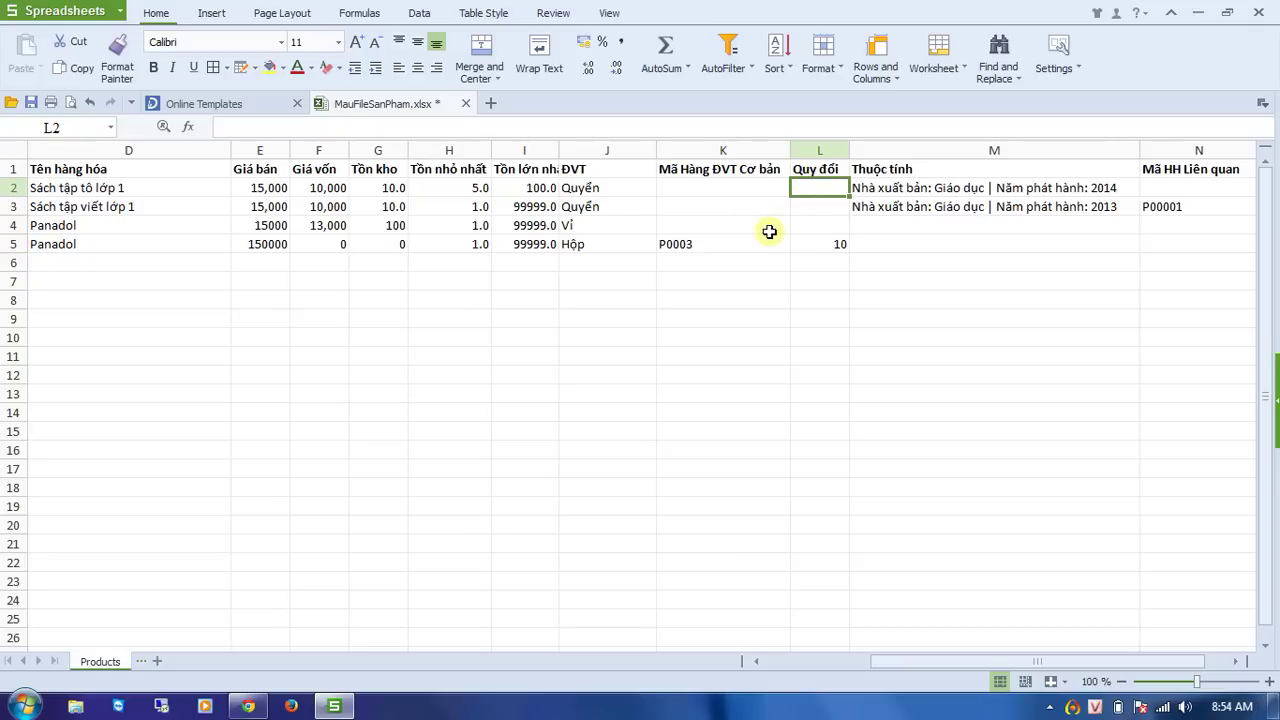
Examine the base-unit code in cell K5 and the values of the Panadol row sold by Vỉ
{"action": "left_click", "coordinate": [702, 244]}
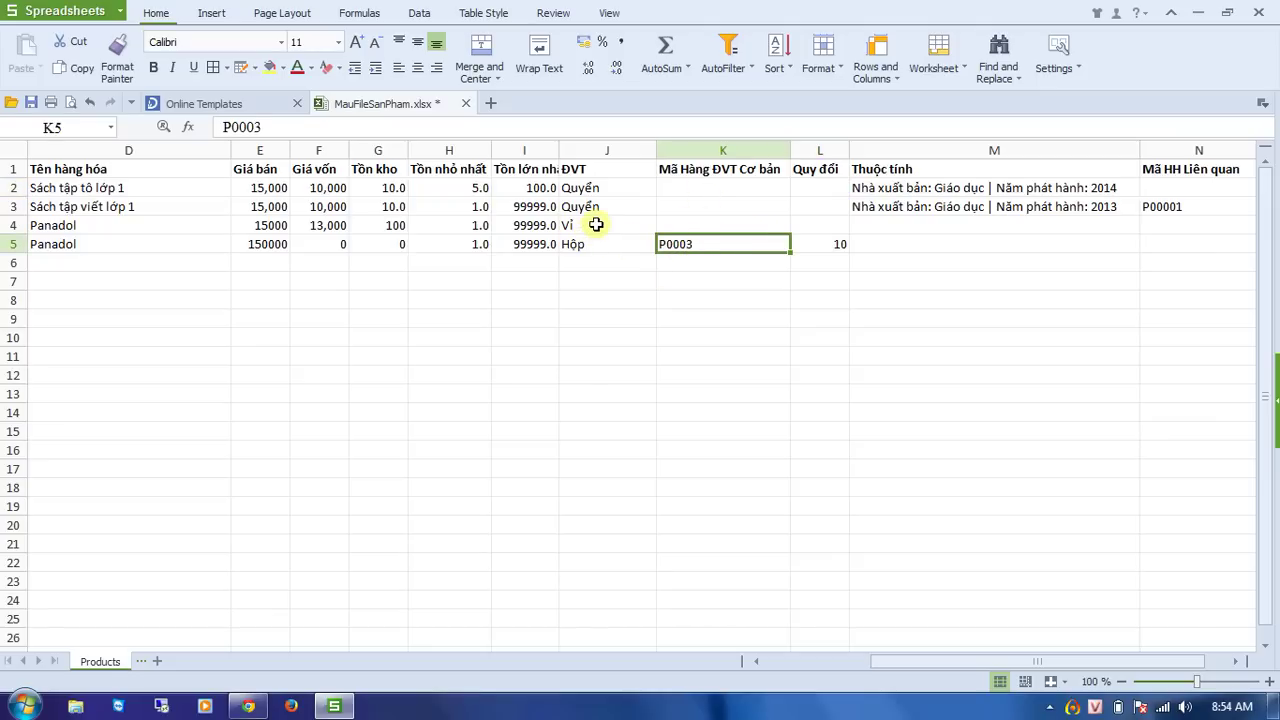
{"action": "left_click", "coordinate": [596, 225]}
{"action": "key", "text": "Left"}
{"action": "key", "text": "Left"}
{"action": "key", "text": "Left"}
{"action": "key", "text": "Left"}
{"action": "key", "text": "Left"}
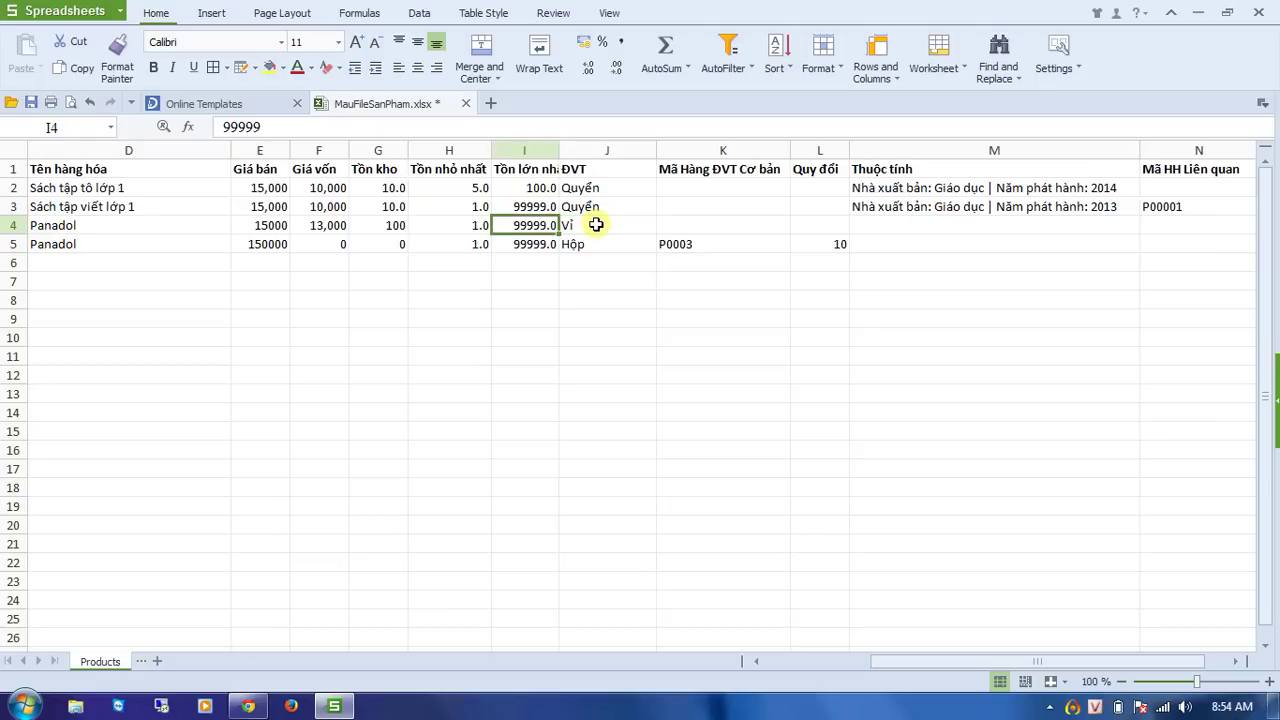
{"action": "key", "text": "Right"}
{"action": "key", "text": "Right"}
{"action": "key", "text": "Right"}
{"action": "key", "text": "Right"}
{"action": "key", "text": "Right"}
Examine the Panadol row sold by Hộp, from its conversion data back to its selling price and product code
{"action": "key", "text": "Down"}
{"action": "key", "text": "Left"}
{"action": "key", "text": "Left"}
{"action": "key", "text": "Left"}
{"action": "key", "text": "Left"}
{"action": "key", "text": "Left"}
{"action": "key", "text": "Left"}
{"action": "key", "text": "Left"}
{"action": "key", "text": "Left"}
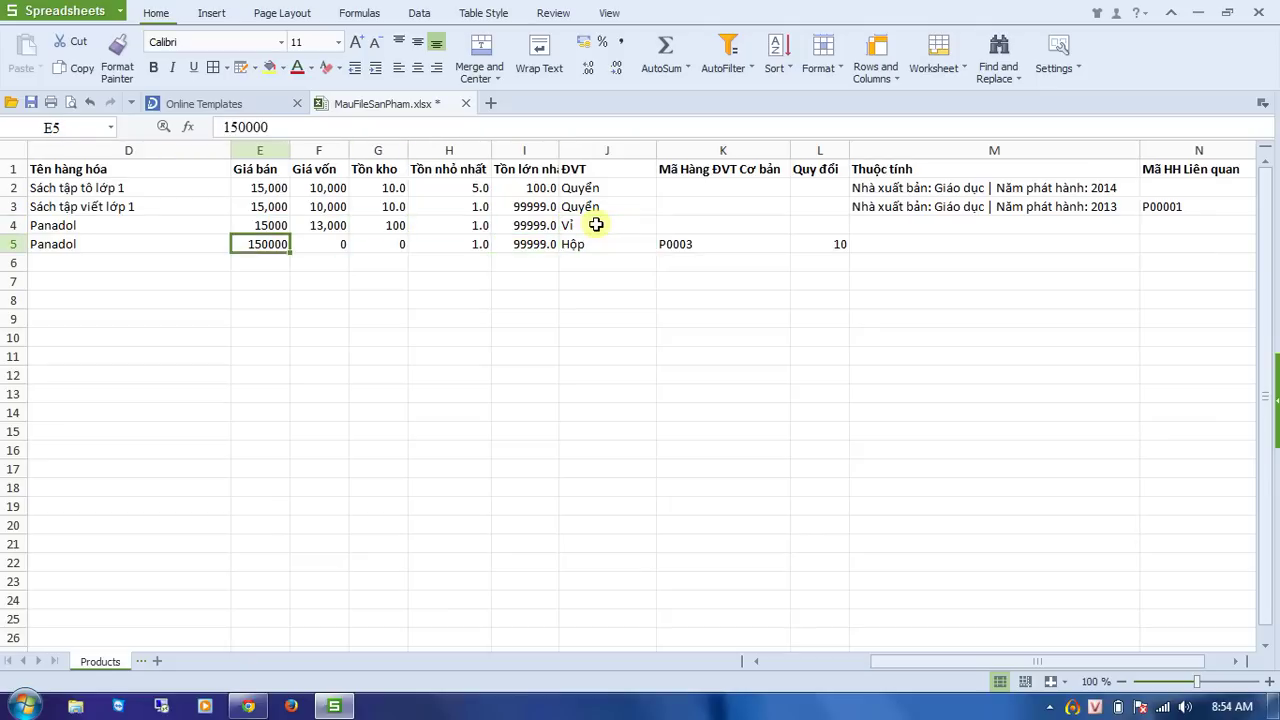
{"action": "key", "text": "Right"}
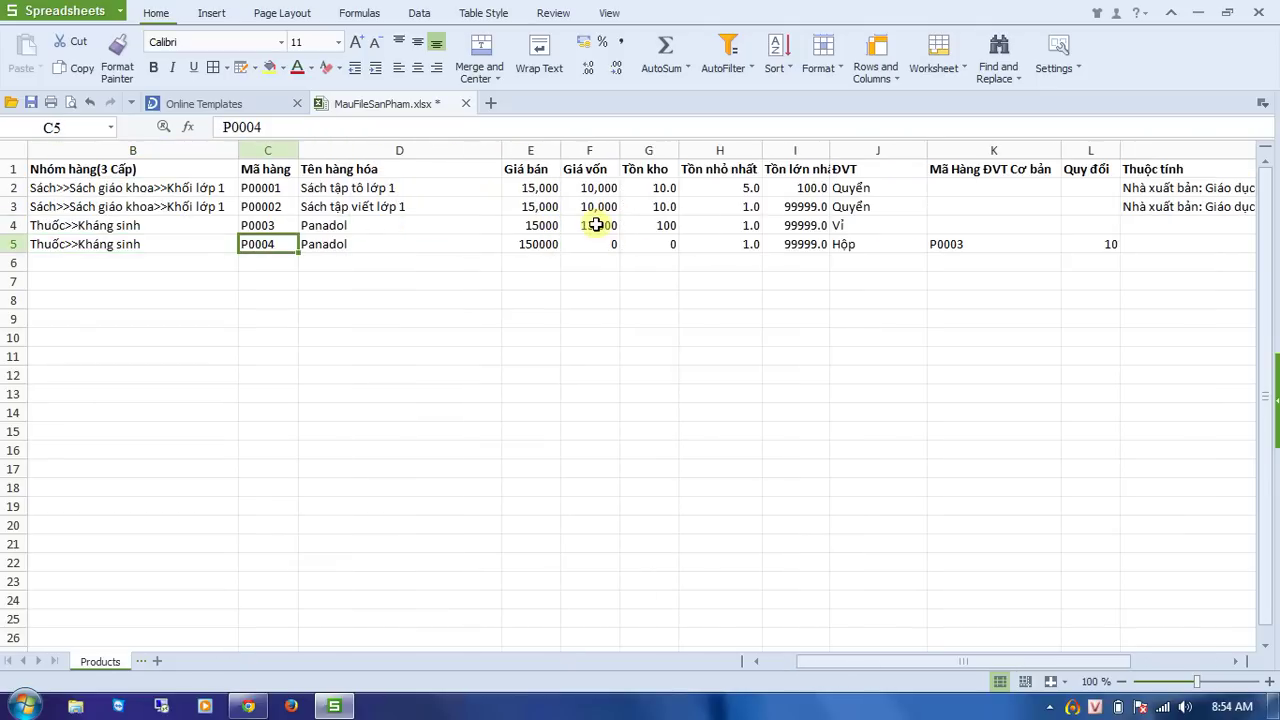
Examine the Vỉ row of Panadol from its product code to the Mã Hàng ĐVT Cơ bản column, including the base-unit code in K5
{"action": "key", "text": "Up"}
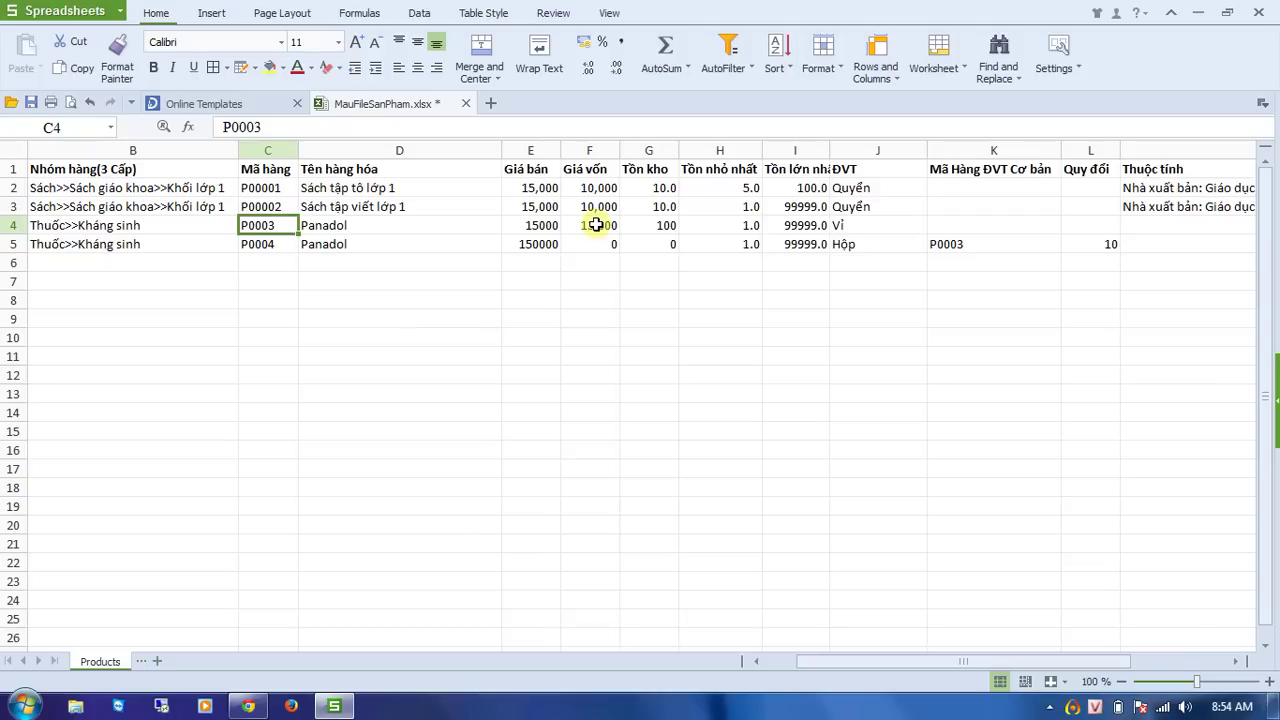
{"action": "key", "text": "Right"}
{"action": "key", "text": "Right"}
{"action": "key", "text": "Right"}
{"action": "key", "text": "Right"}
{"action": "key", "text": "Right"}
{"action": "key", "text": "Right"}
{"action": "key", "text": "Right"}
{"action": "key", "text": "Right"}
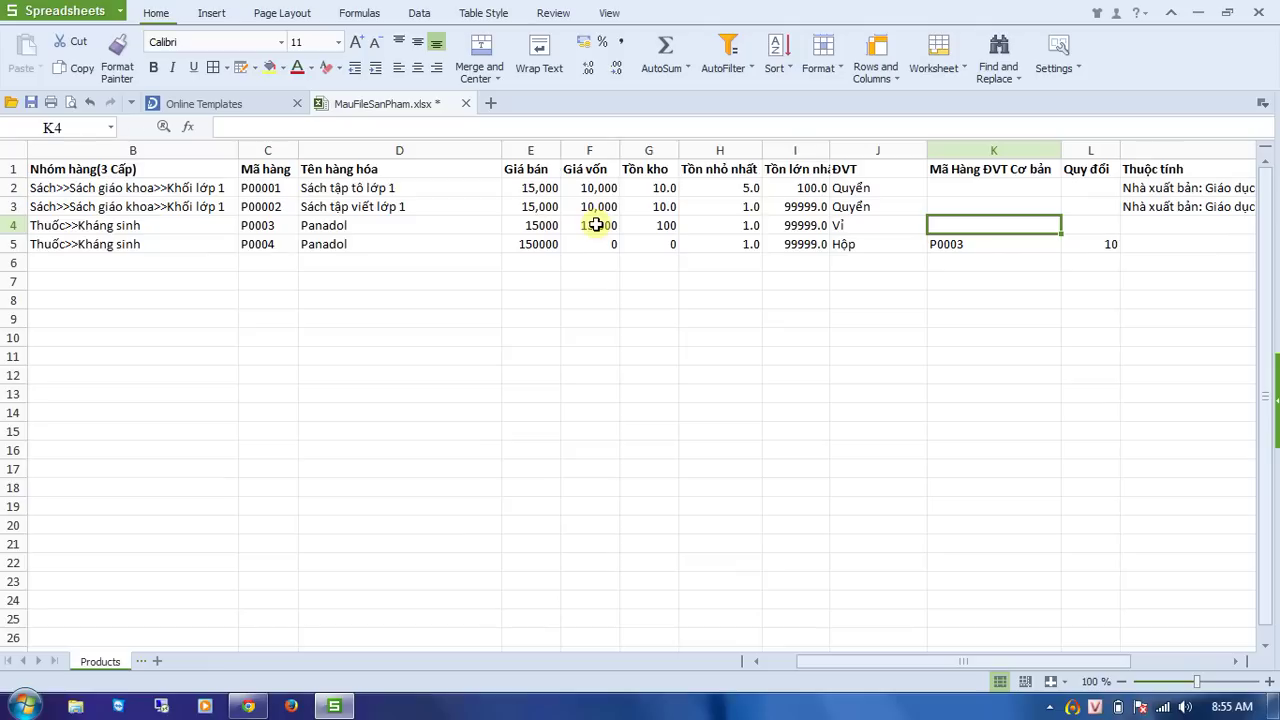
{"action": "key", "text": "Down"}
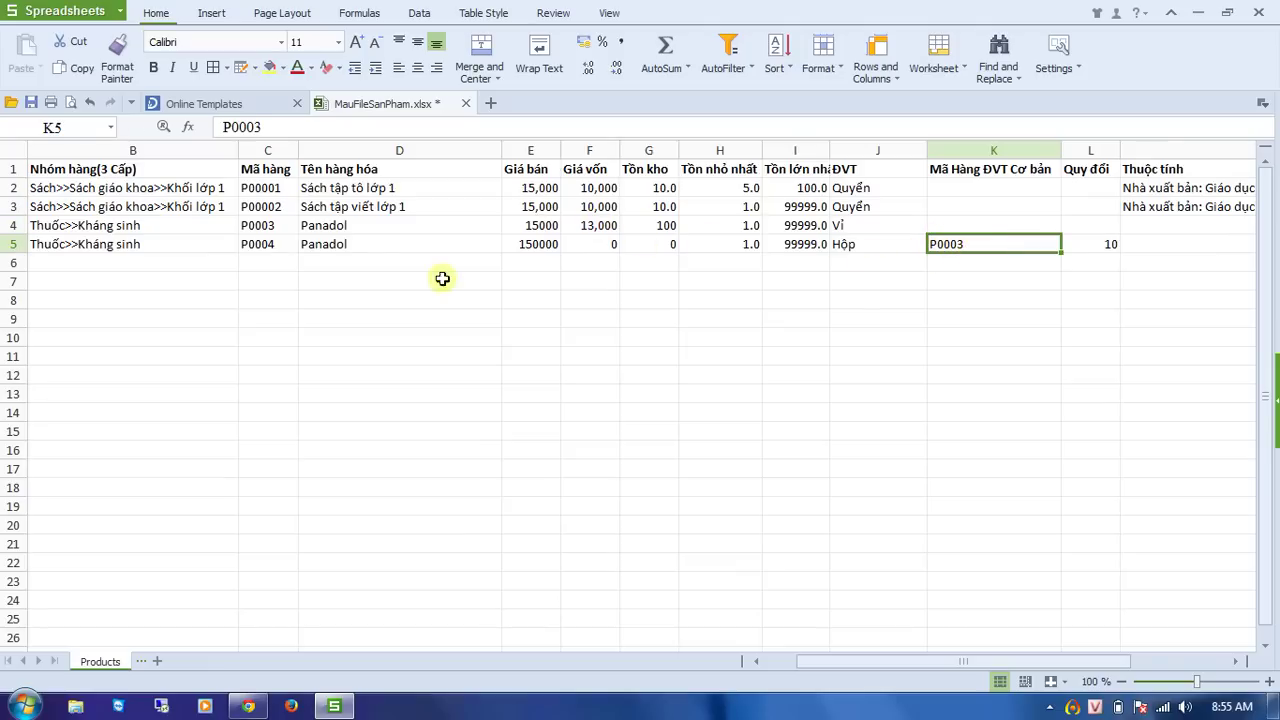
Compare the product code, ĐVT, base-unit code, Quy đổi and Tồn kho cells of the Panadol Vỉ and Hộp rows
{"action": "left_click", "coordinate": [268, 225]}
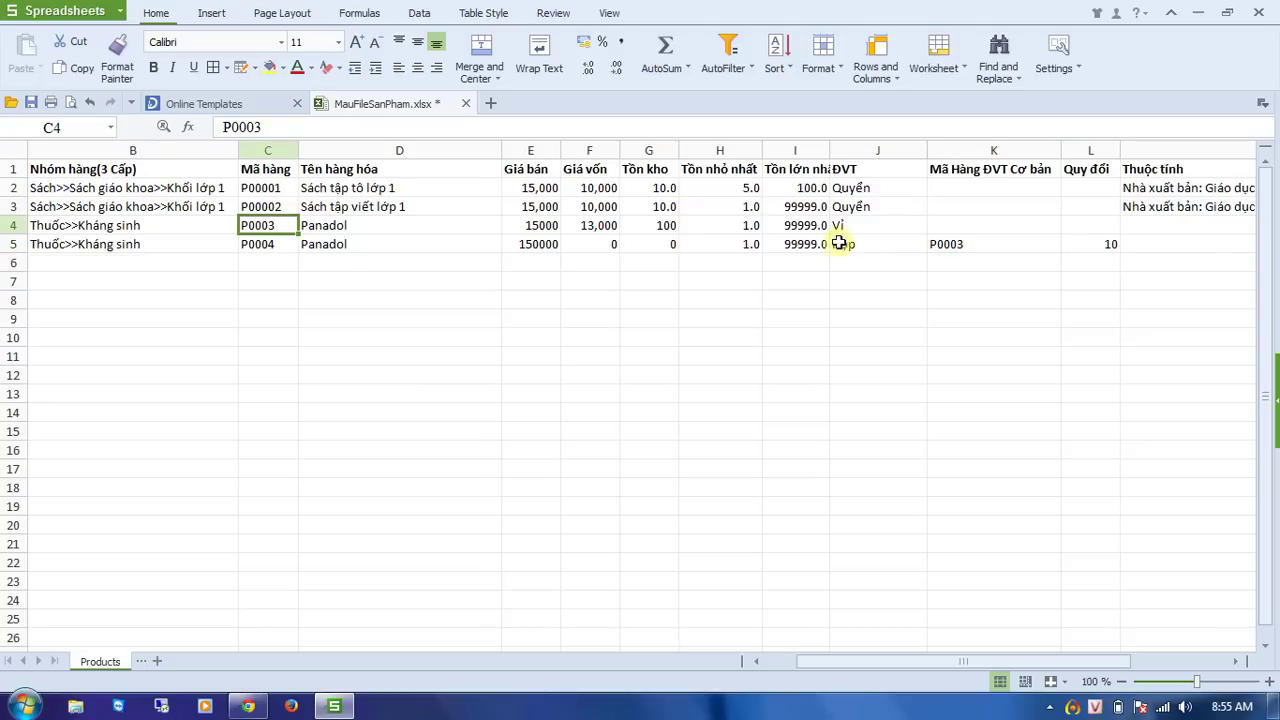
{"action": "left_click", "coordinate": [975, 240]}
{"action": "left_click_drag", "start_coordinate": [876, 230], "coordinate": [961, 243]}
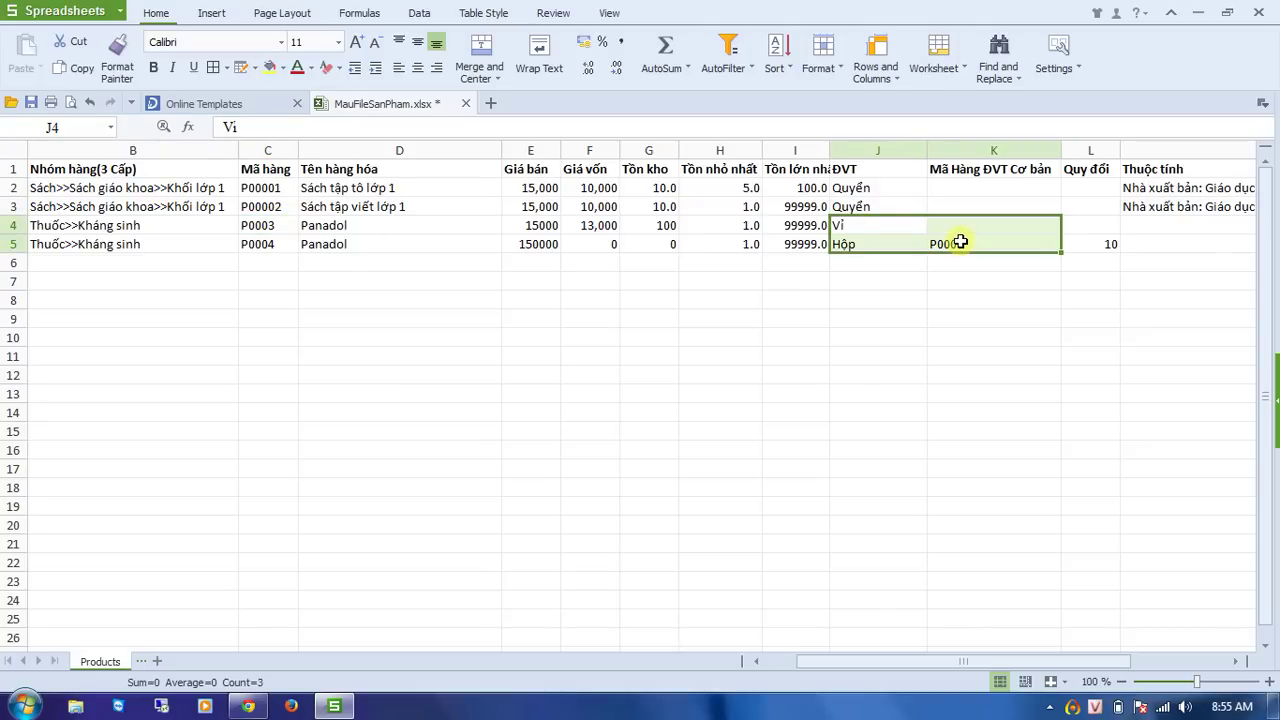
{"action": "left_click", "coordinate": [960, 242]}
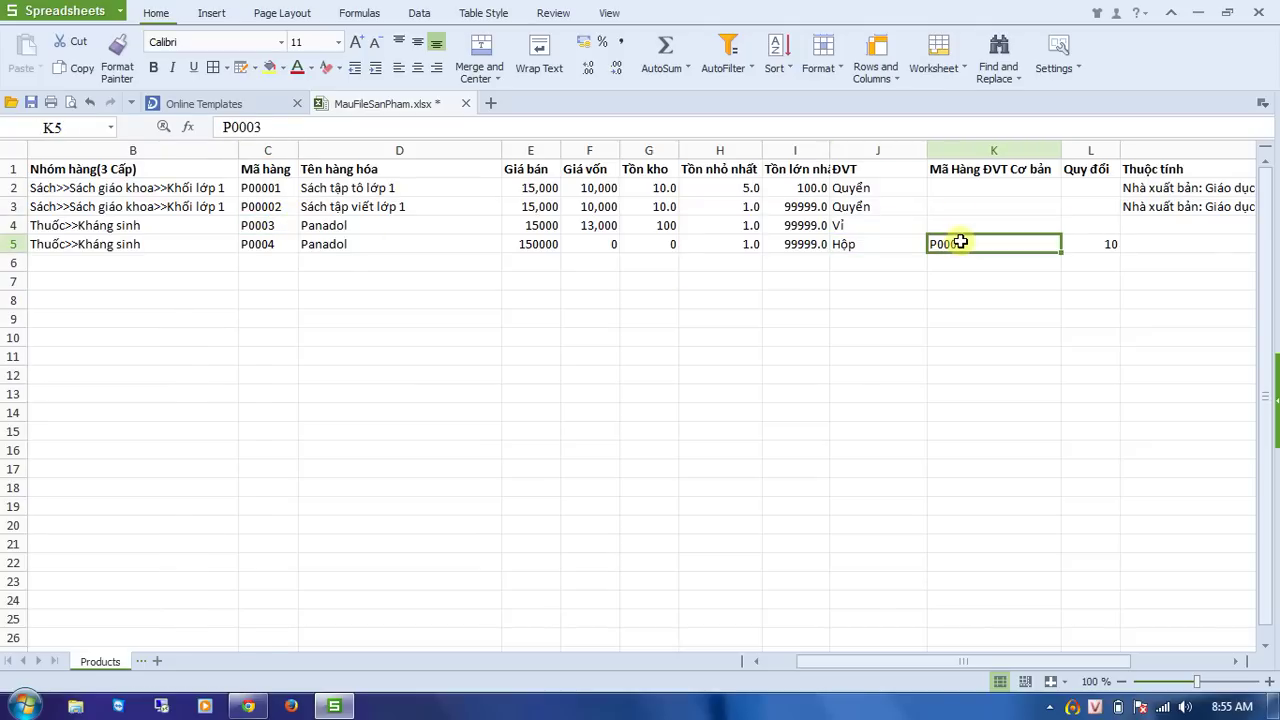
{"action": "left_click", "coordinate": [1086, 243]}
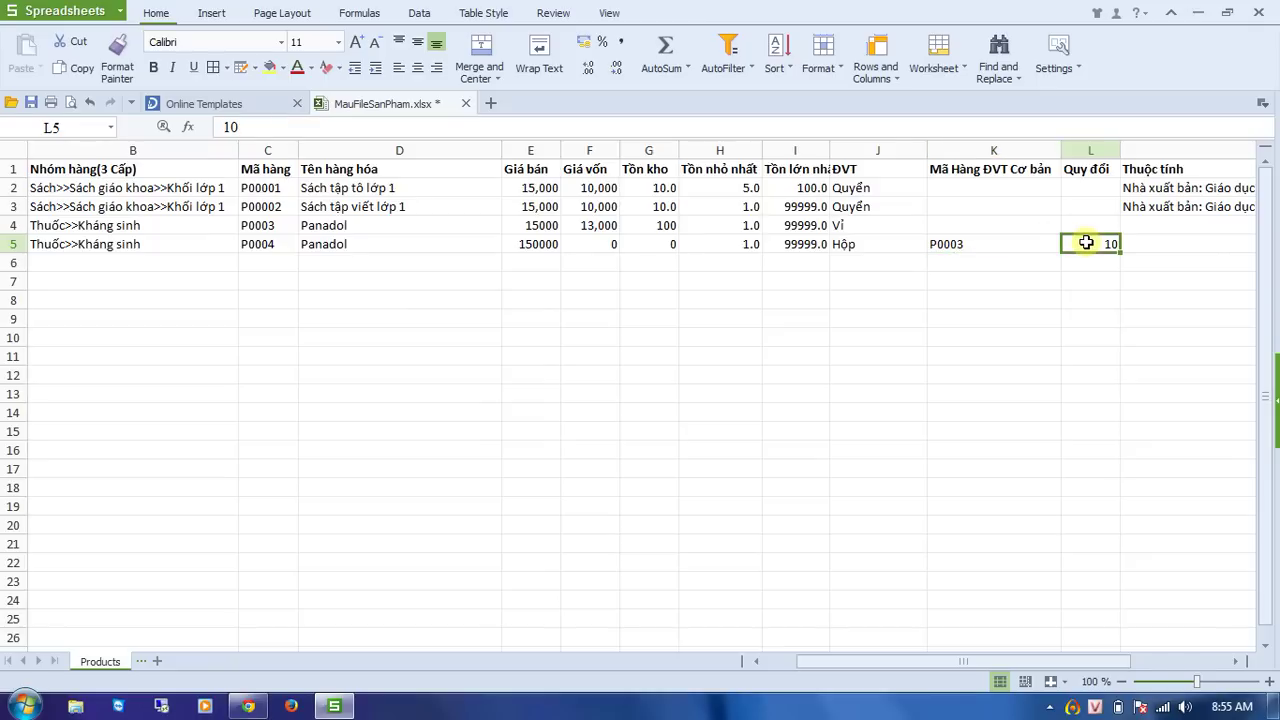
{"action": "left_click", "coordinate": [940, 244]}
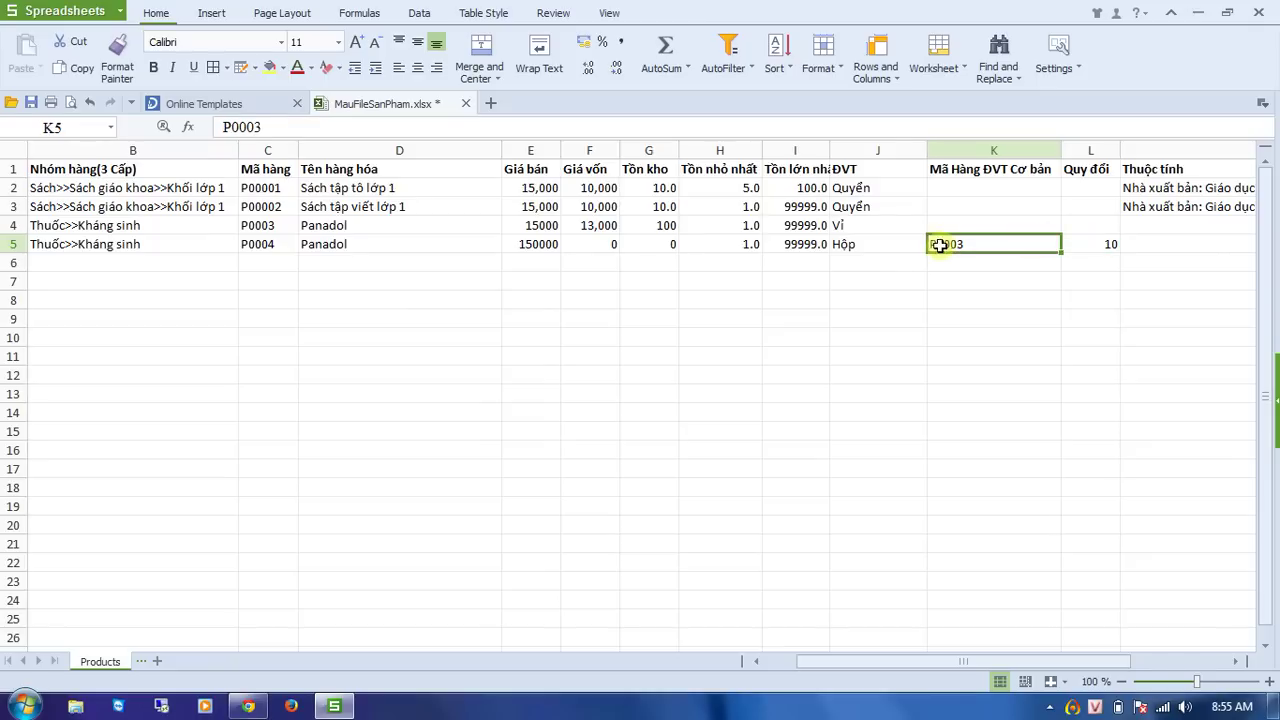
{"action": "left_click", "coordinate": [890, 246]}
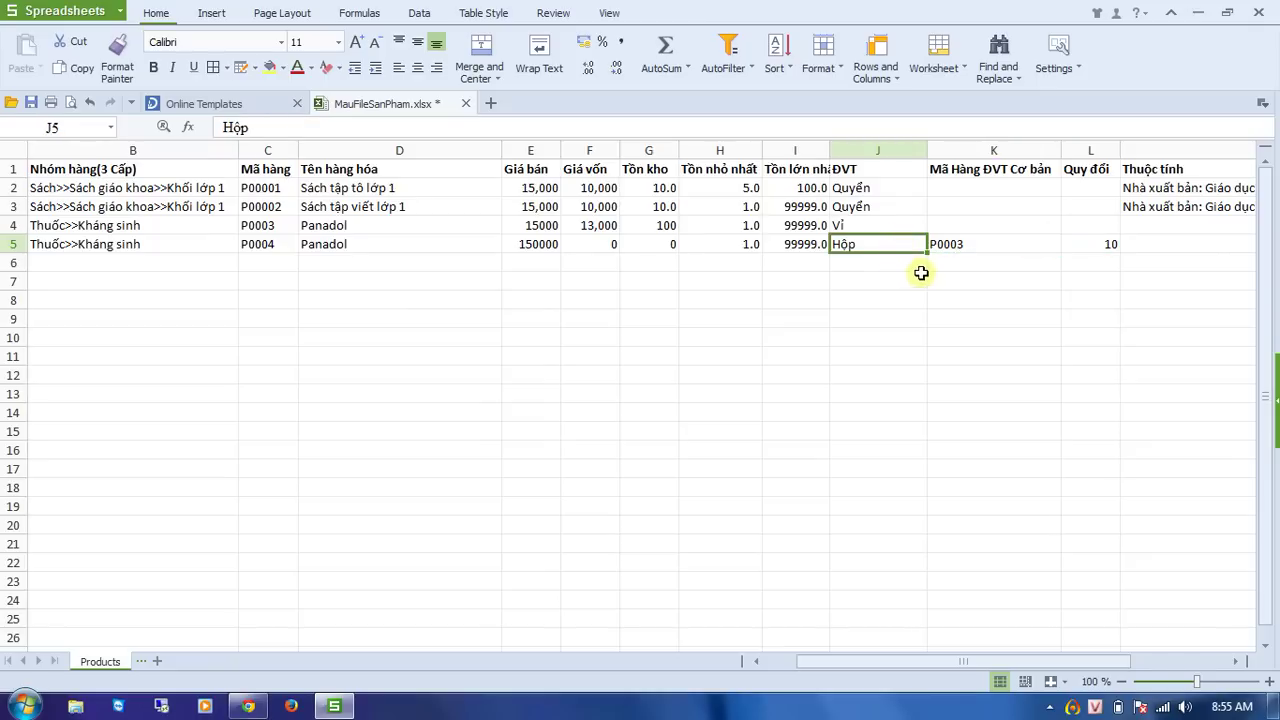
{"action": "key", "text": "shift+space"}
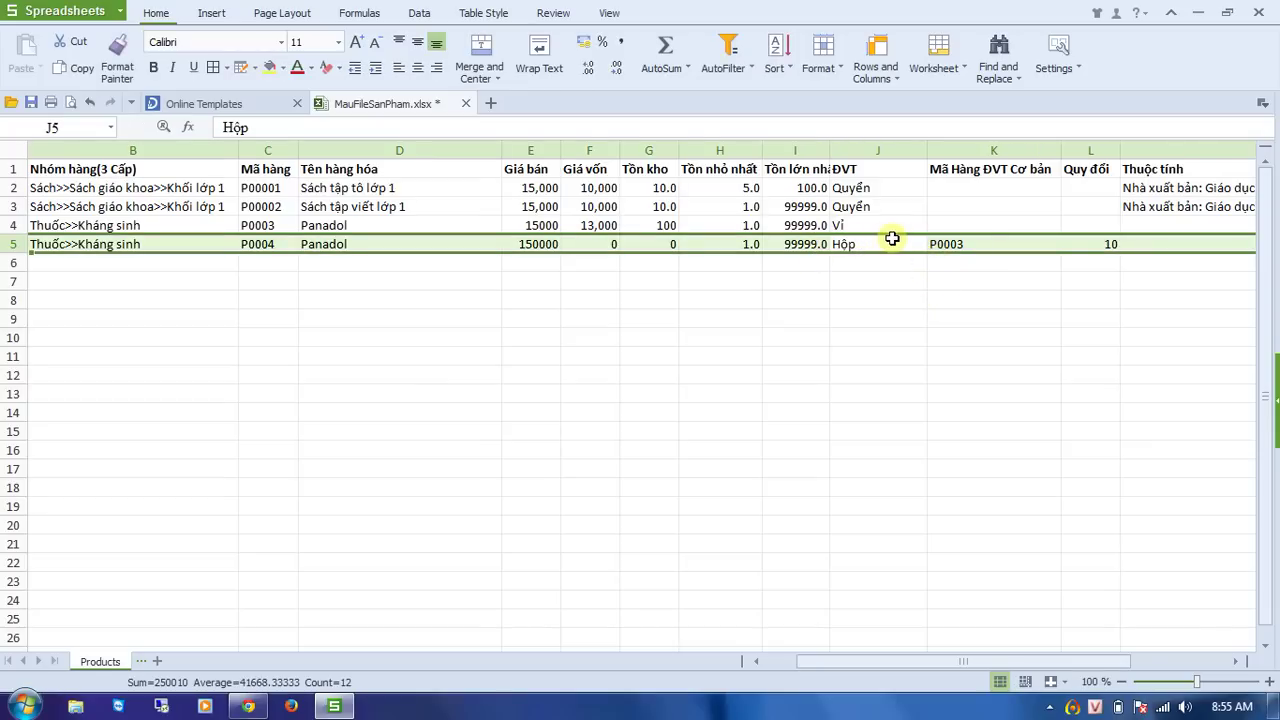
{"action": "left_click", "coordinate": [637, 224]}
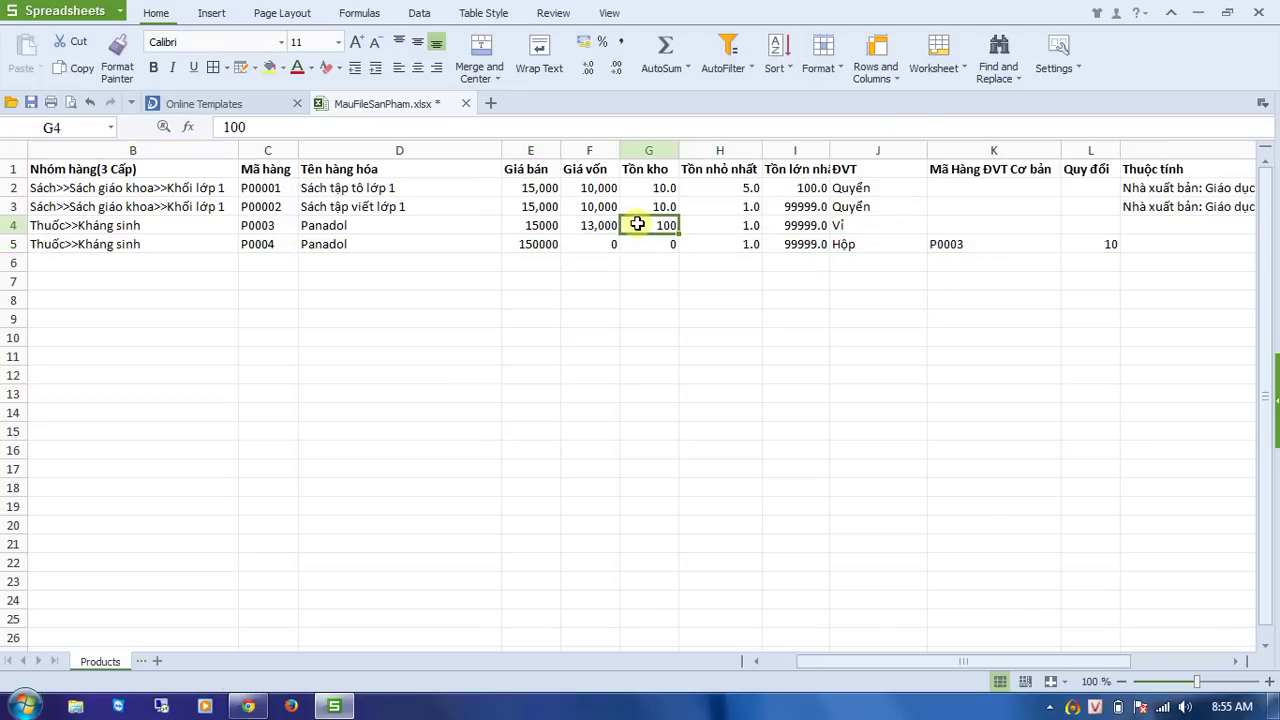
{"action": "left_click", "coordinate": [1086, 247]}
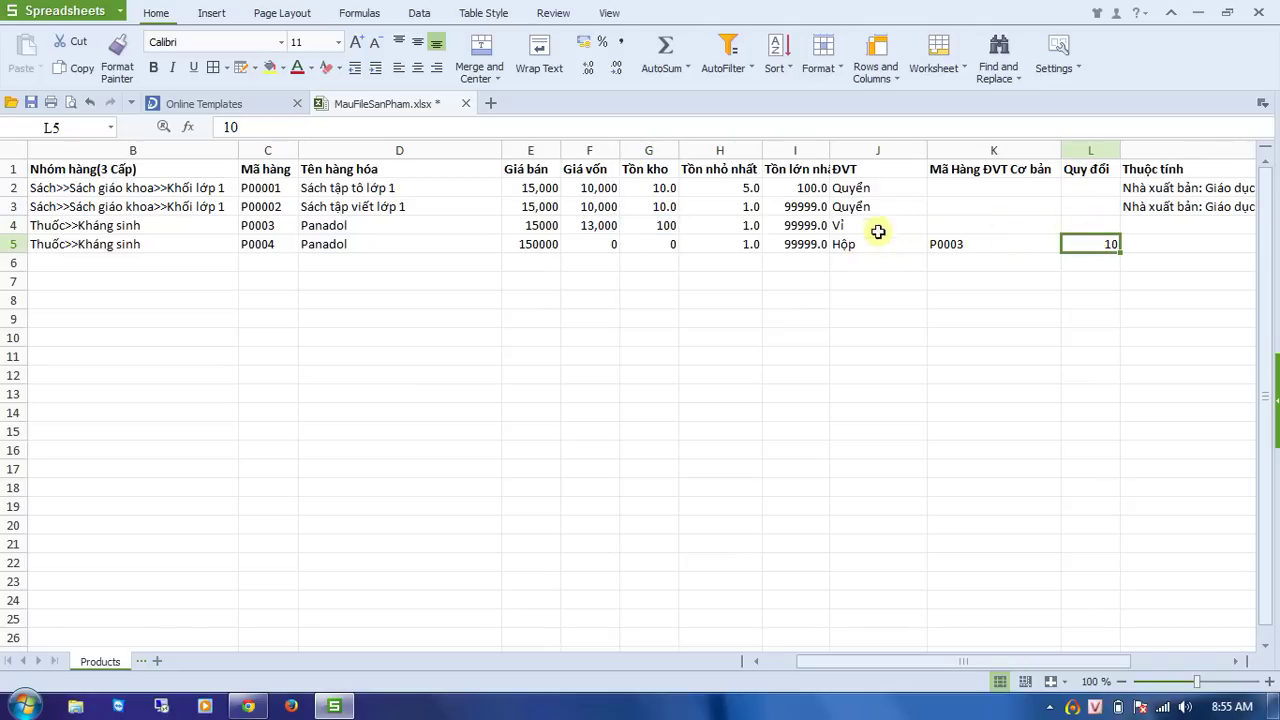
{"action": "left_click", "coordinate": [1086, 223]}
Check the Thuộc tính and Mã HH Liên quan cells of the two Panadol rows
{"action": "left_click", "coordinate": [1148, 232]}
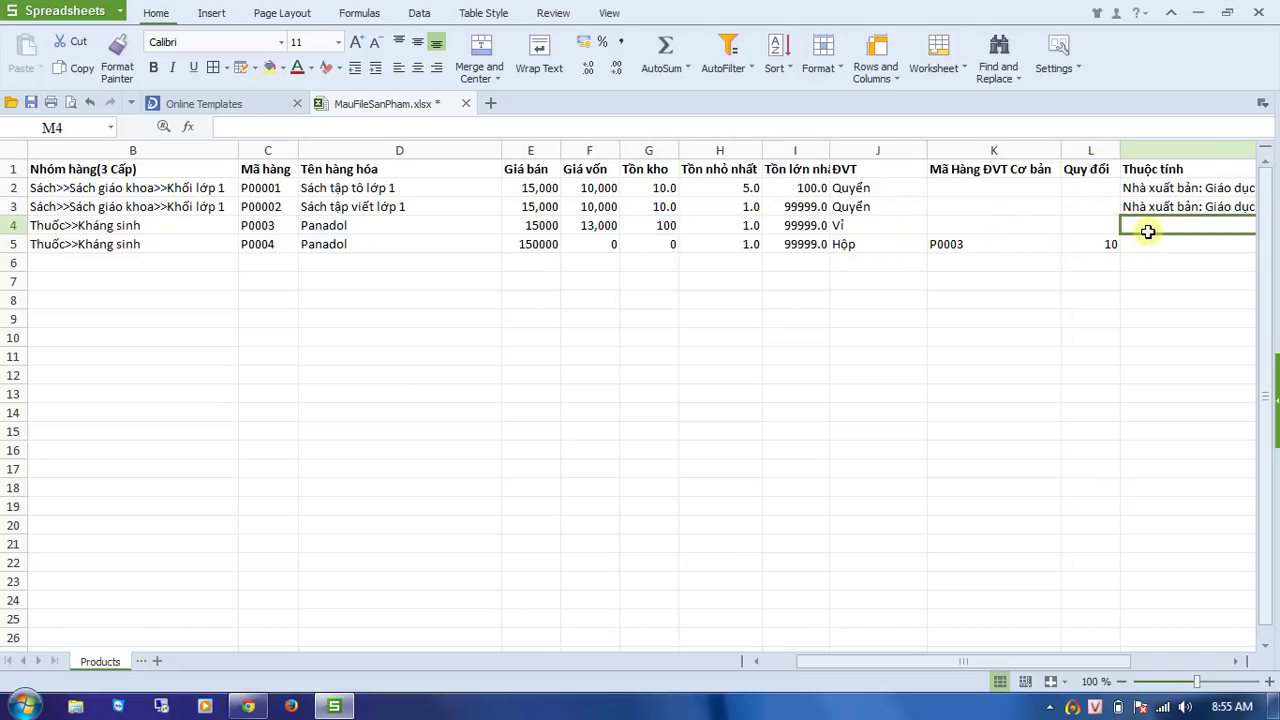
{"action": "key", "text": "Right"}
{"action": "key", "text": "Right"}
{"action": "key", "text": "Left"}
{"action": "key", "text": "Left"}
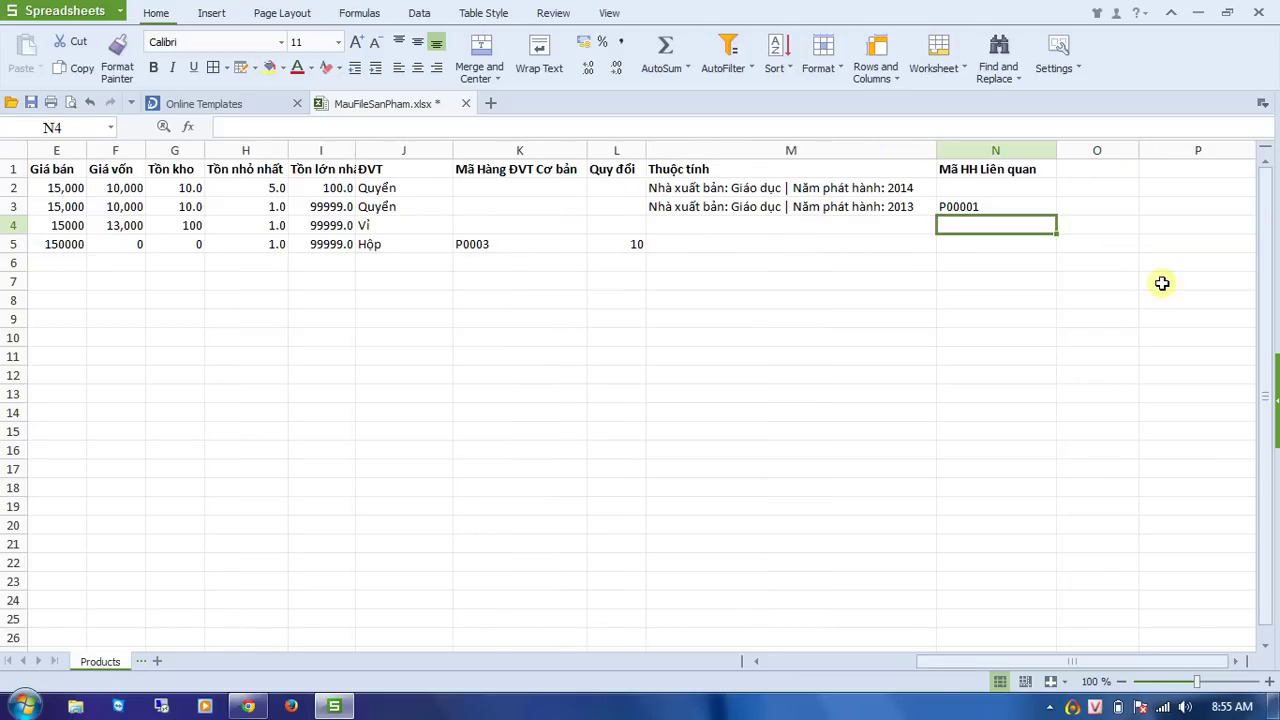
{"action": "key", "text": "Down"}
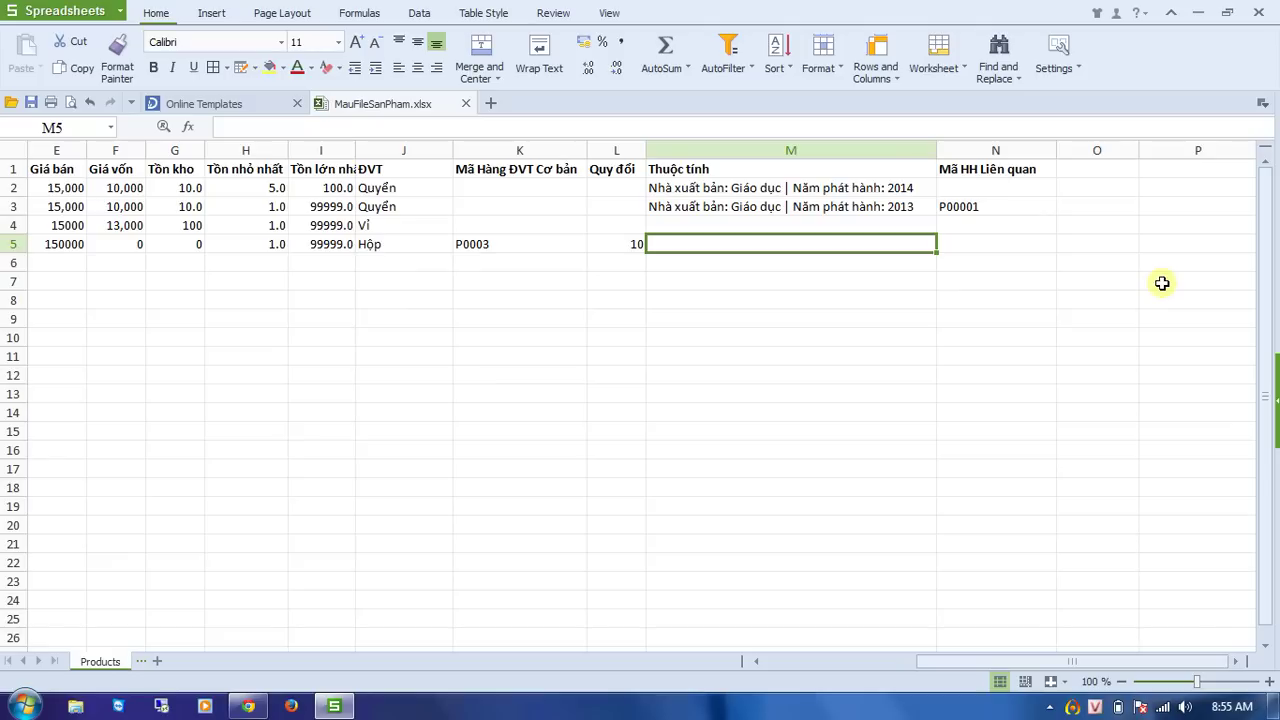
{"action": "key", "text": "Up"}
{"action": "key", "text": "Down"}
{"action": "key", "text": "Up"}
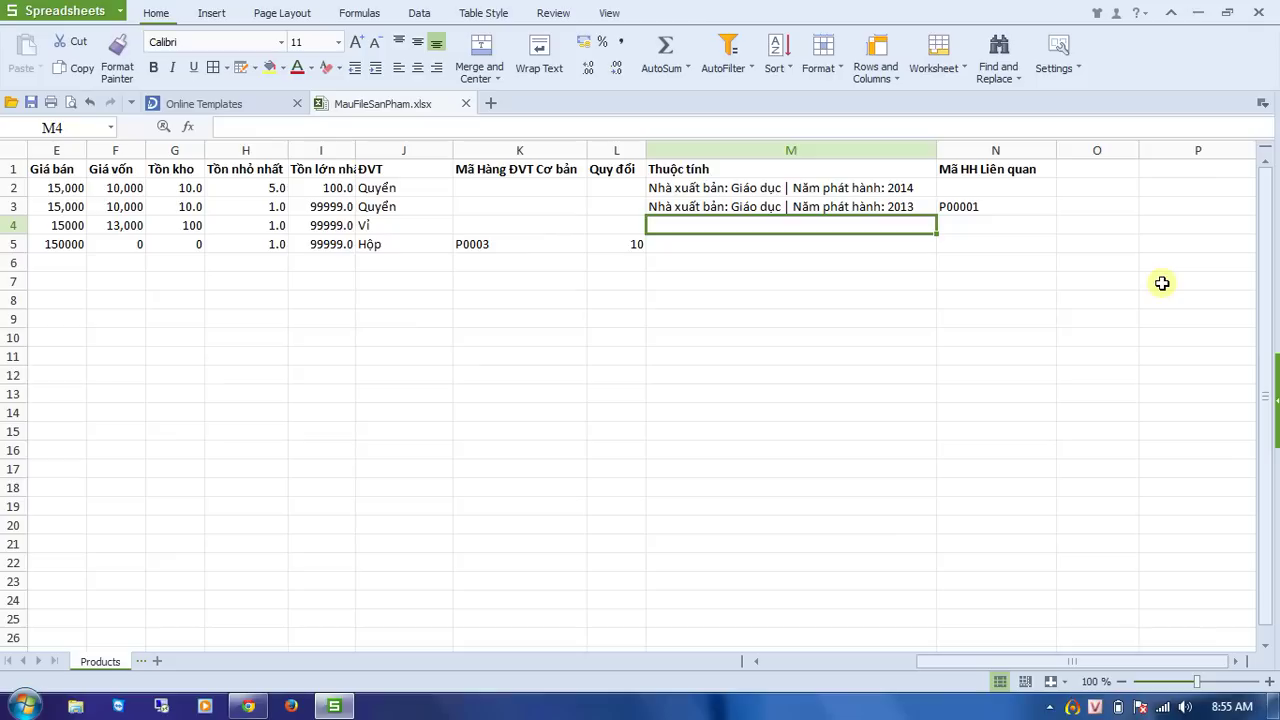
Compare the Thuộc tính values of the two book rows and inspect the related product code in N3
{"action": "key", "text": "Up"}
{"action": "key", "text": "Up"}
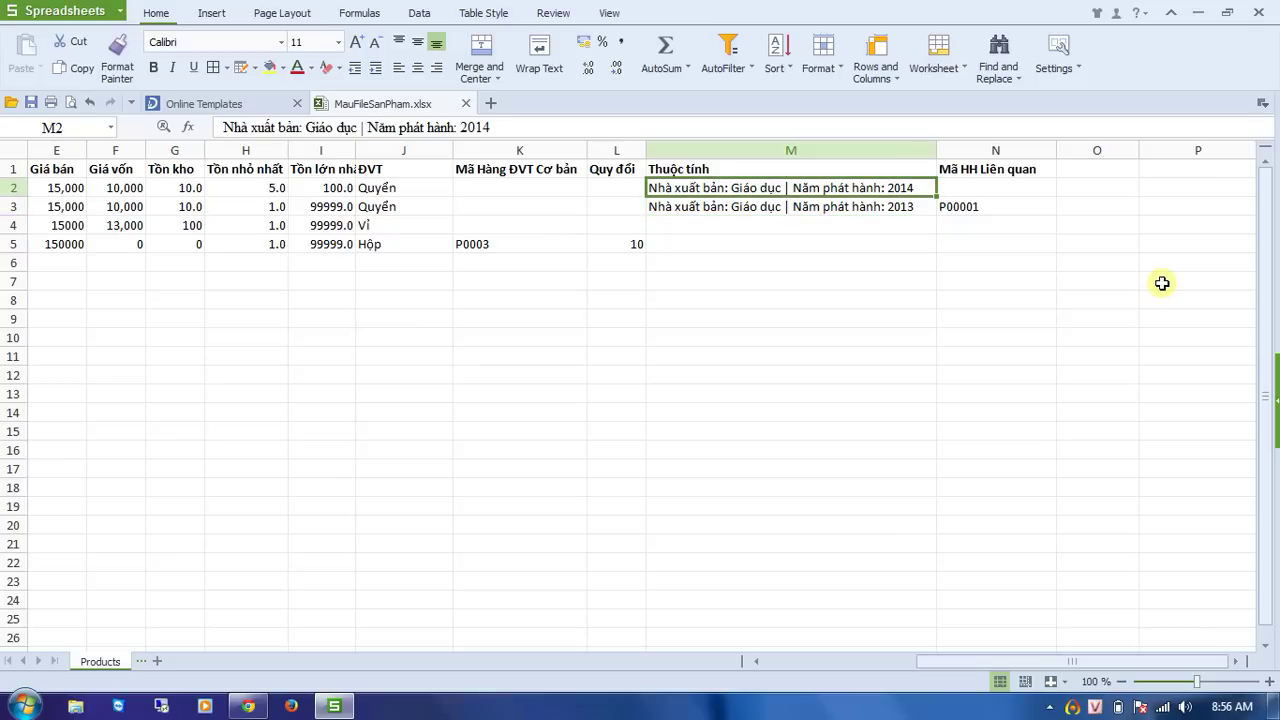
{"action": "key", "text": "Down"}
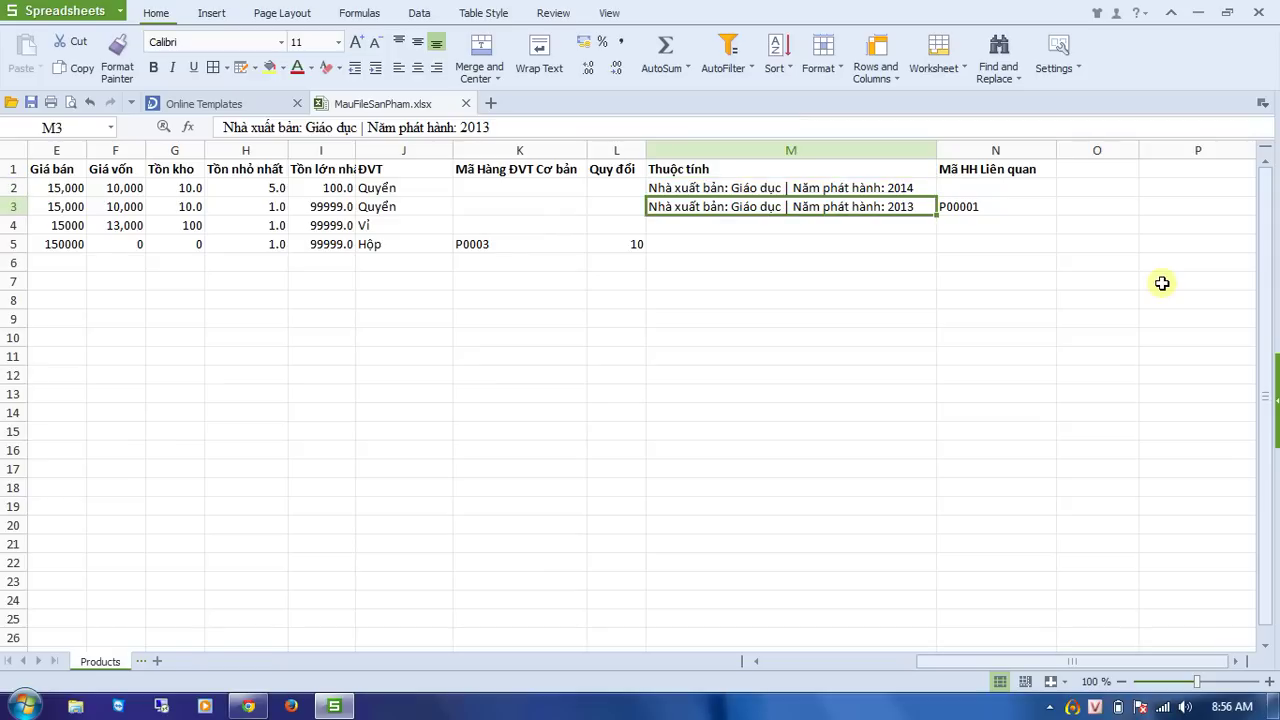
{"action": "key", "text": "Up"}
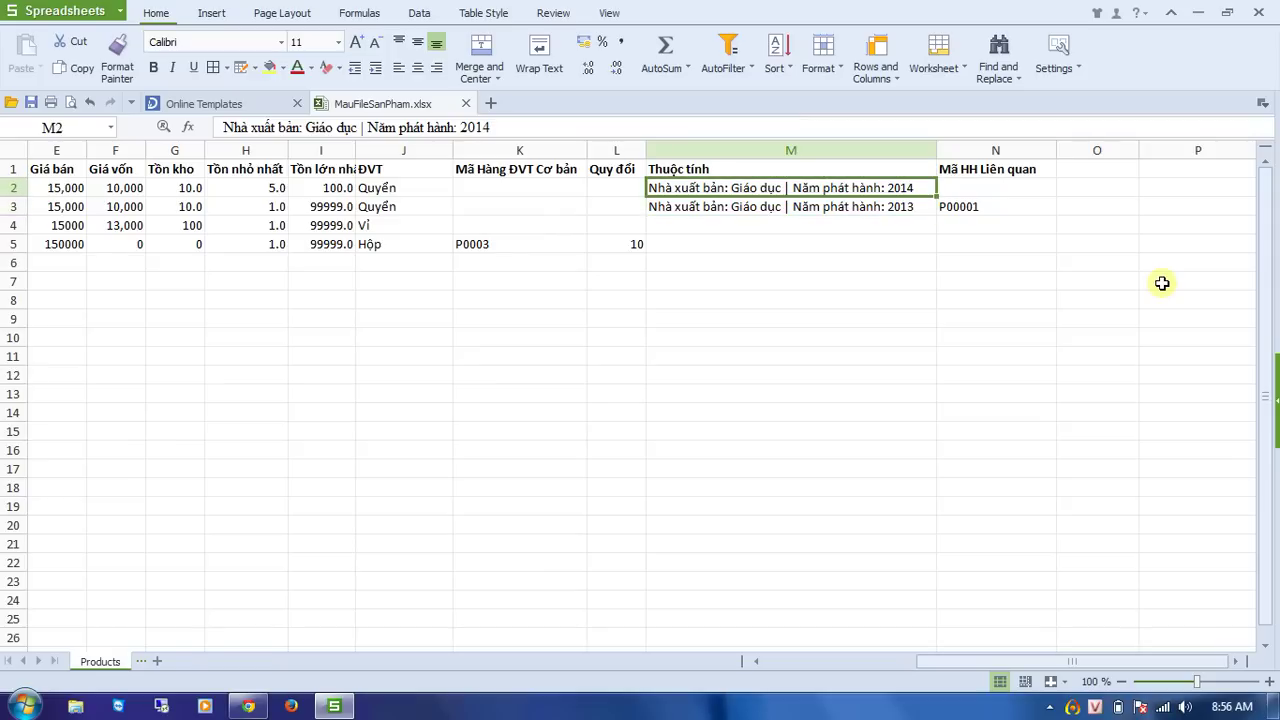
{"action": "key", "text": "Down"}
{"action": "key", "text": "Right"}
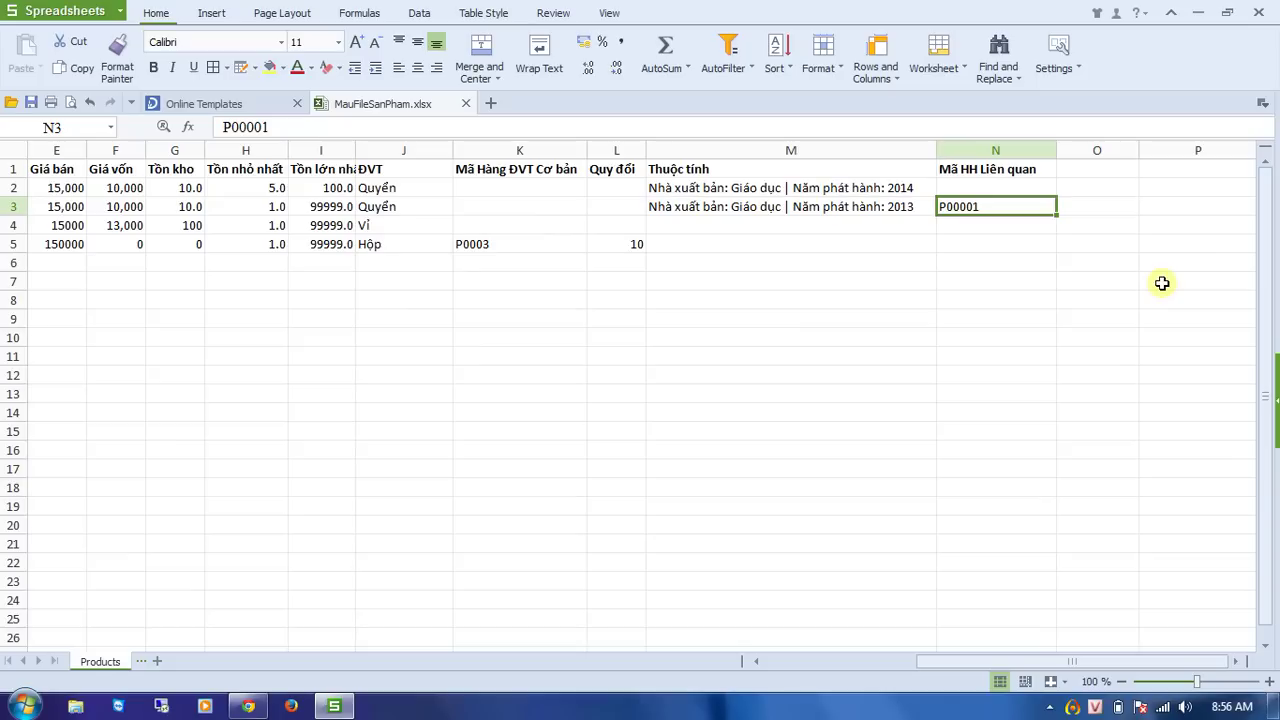
Examine the first book row between ĐVT and Mã HH Liên quan, and compare it with the related code in the second row
{"action": "key", "text": "Up"}
{"action": "key", "text": "Left"}
{"action": "key", "text": "Left"}
{"action": "key", "text": "Left"}
{"action": "key", "text": "Left"}
{"action": "key", "text": "Left"}
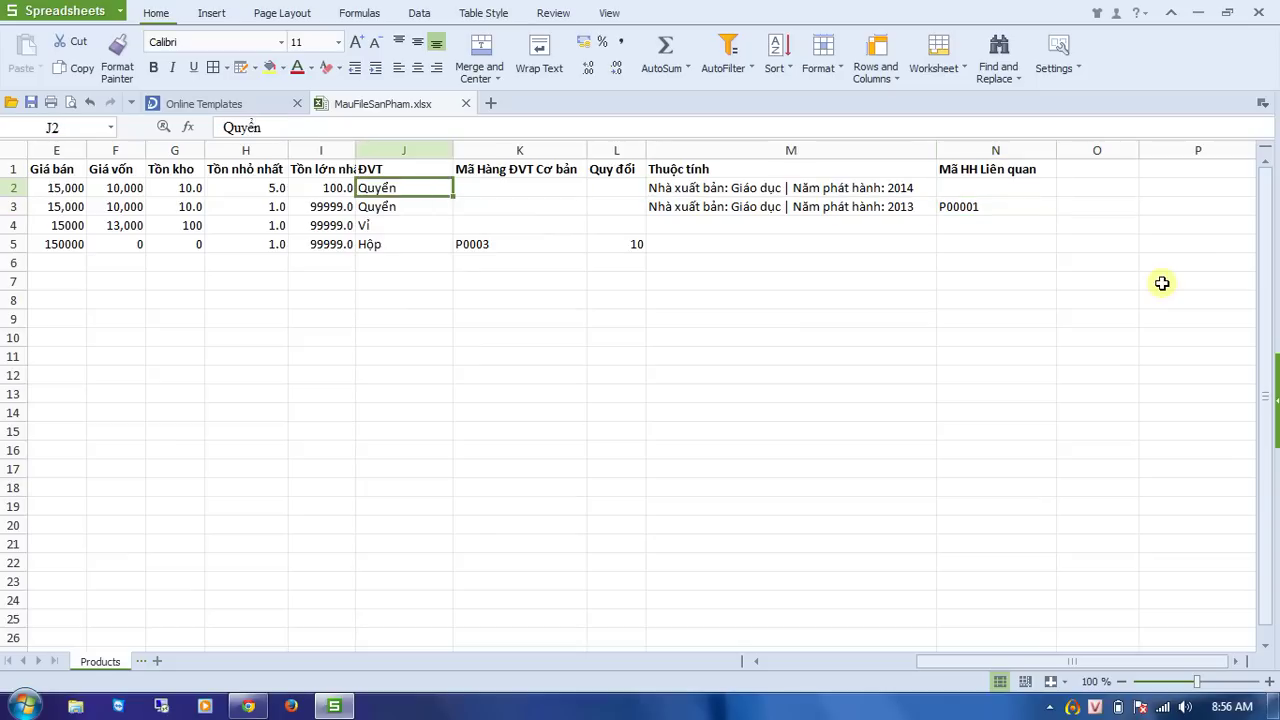
{"action": "key", "text": "Right"}
{"action": "key", "text": "Right"}
{"action": "key", "text": "Right"}
{"action": "key", "text": "Right"}
{"action": "key", "text": "Right"}
{"action": "key", "text": "Right"}
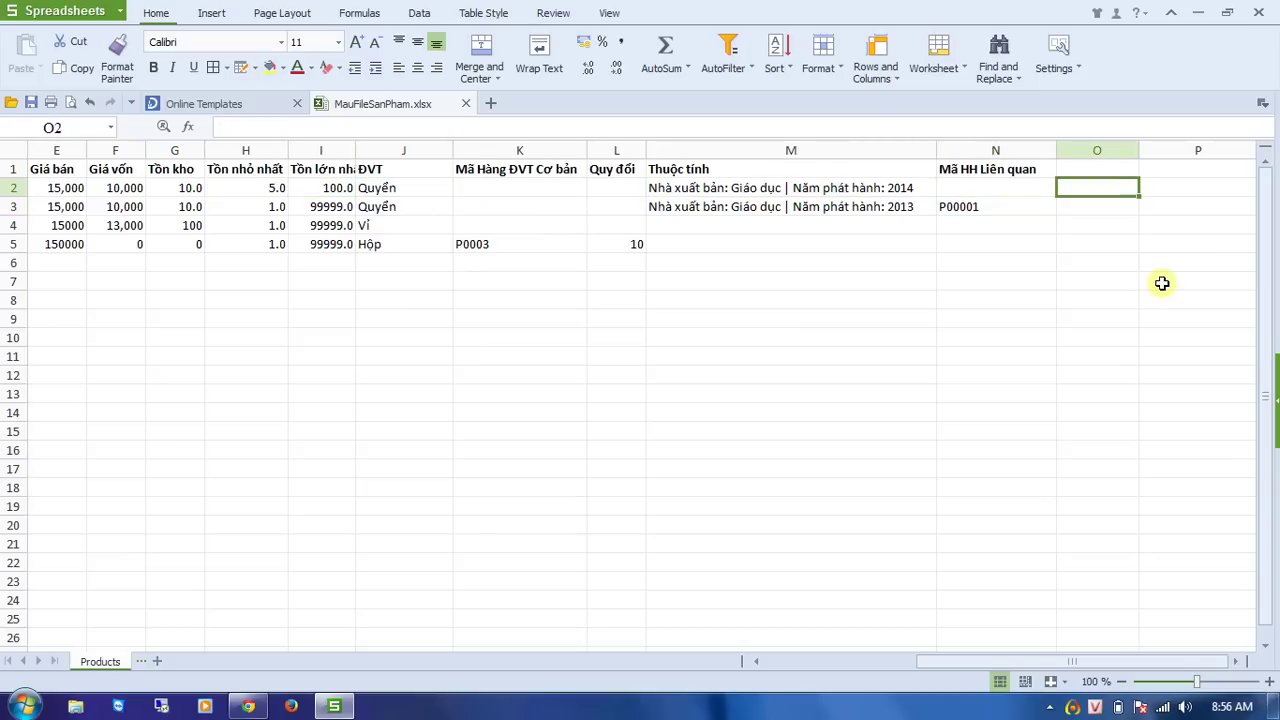
{"action": "key", "text": "Down"}
{"action": "key", "text": "Left"}
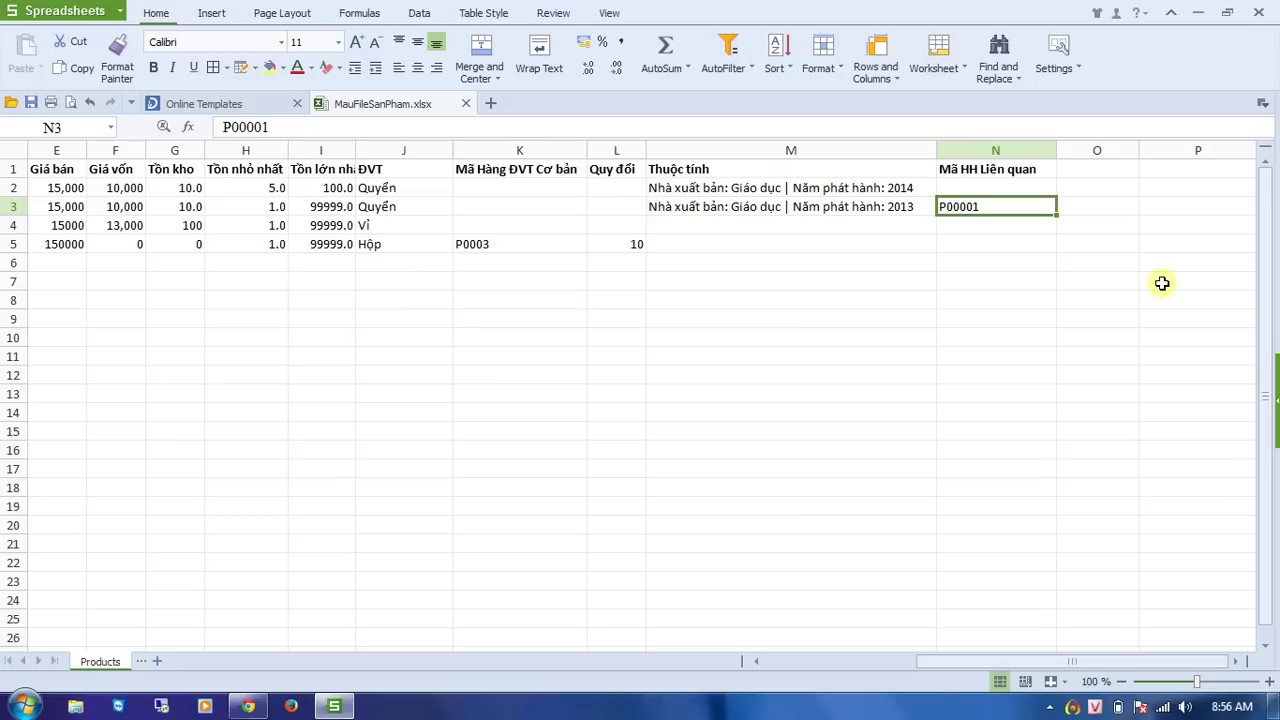
Review how the Thuộc tính entry of the second book relates to its Mã HH Liên quan code
{"action": "key", "text": "Left"}
{"action": "key", "text": "Left"}
{"action": "key", "text": "Left"}
{"action": "key", "text": "Left"}
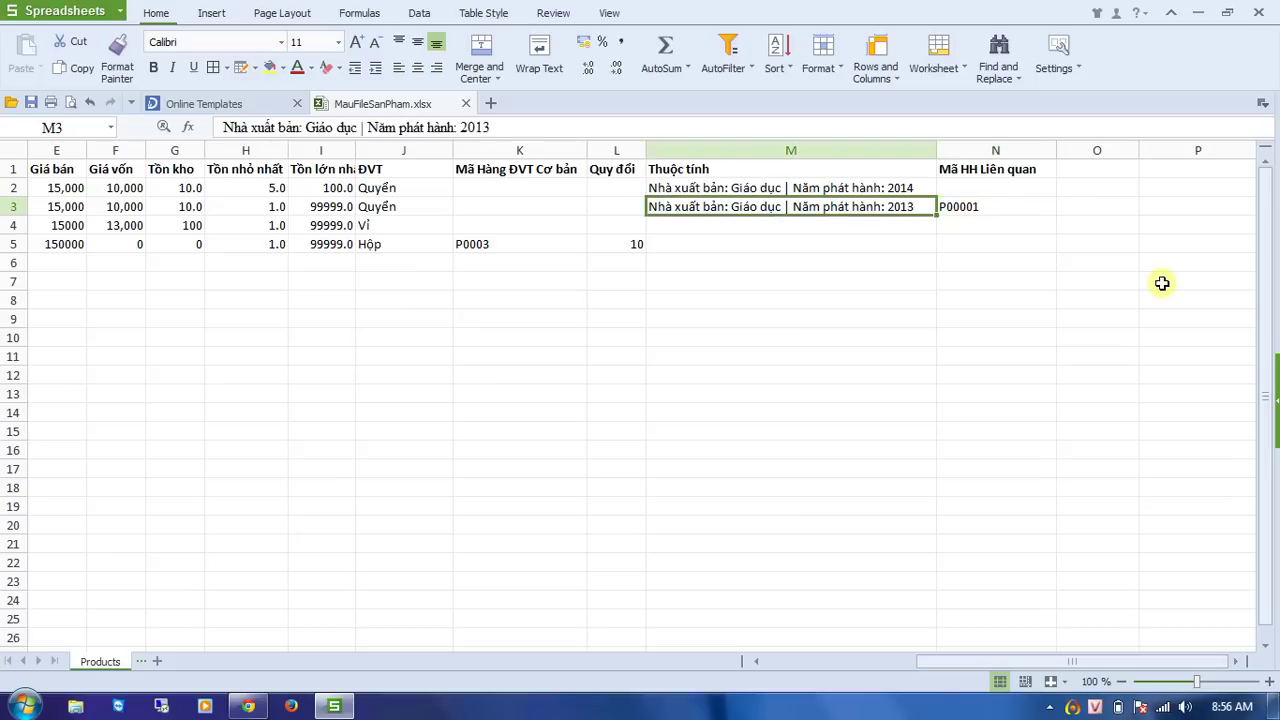
{"action": "key", "text": "Right"}
{"action": "key", "text": "Right"}
{"action": "key", "text": "Right"}
{"action": "key", "text": "Right"}
{"action": "key", "text": "Left"}
{"action": "key", "text": "Up"}
{"action": "key", "text": "Down"}
{"action": "key", "text": "Right"}
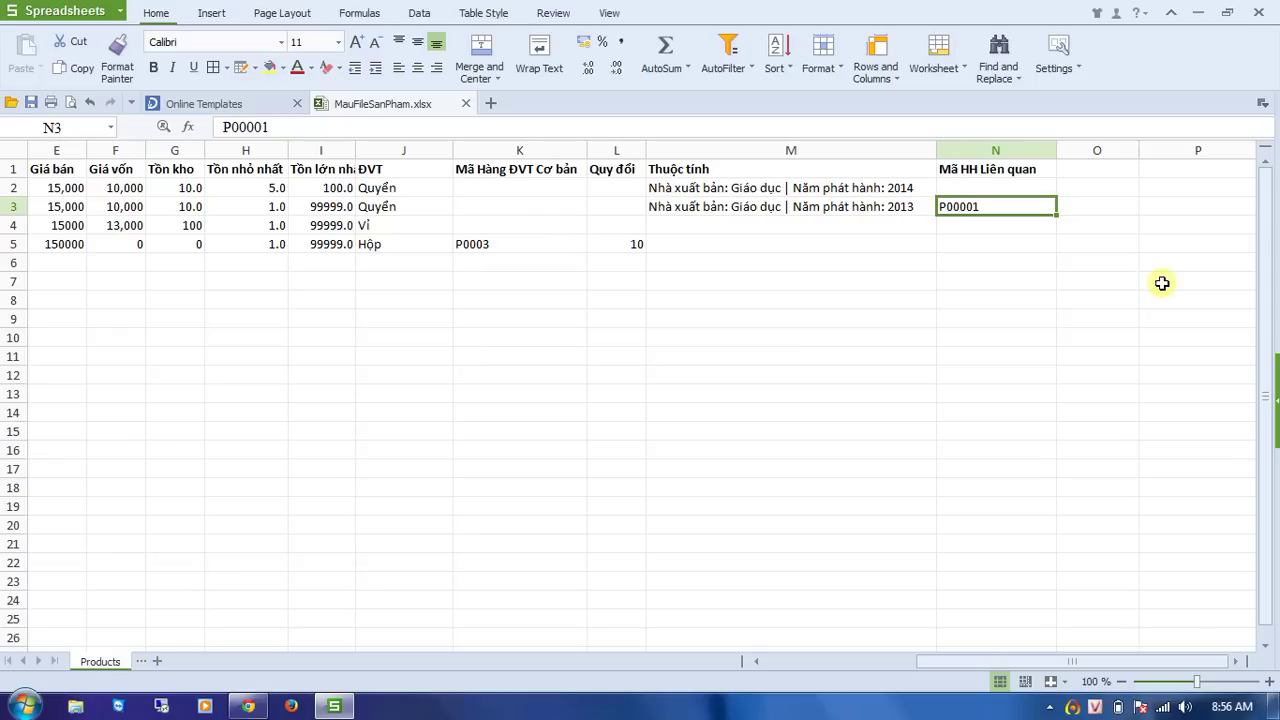
Check the product codes and names of Sách tập viết lớp 1 and Sách tập tô lớp 1
{"action": "key", "text": "Left"}
{"action": "key", "text": "Left"}
{"action": "key", "text": "Left"}
{"action": "key", "text": "Left"}
{"action": "key", "text": "Left"}
{"action": "key", "text": "Left"}
{"action": "key", "text": "Left"}
{"action": "key", "text": "Left"}
{"action": "key", "text": "Left"}
{"action": "key", "text": "Left"}
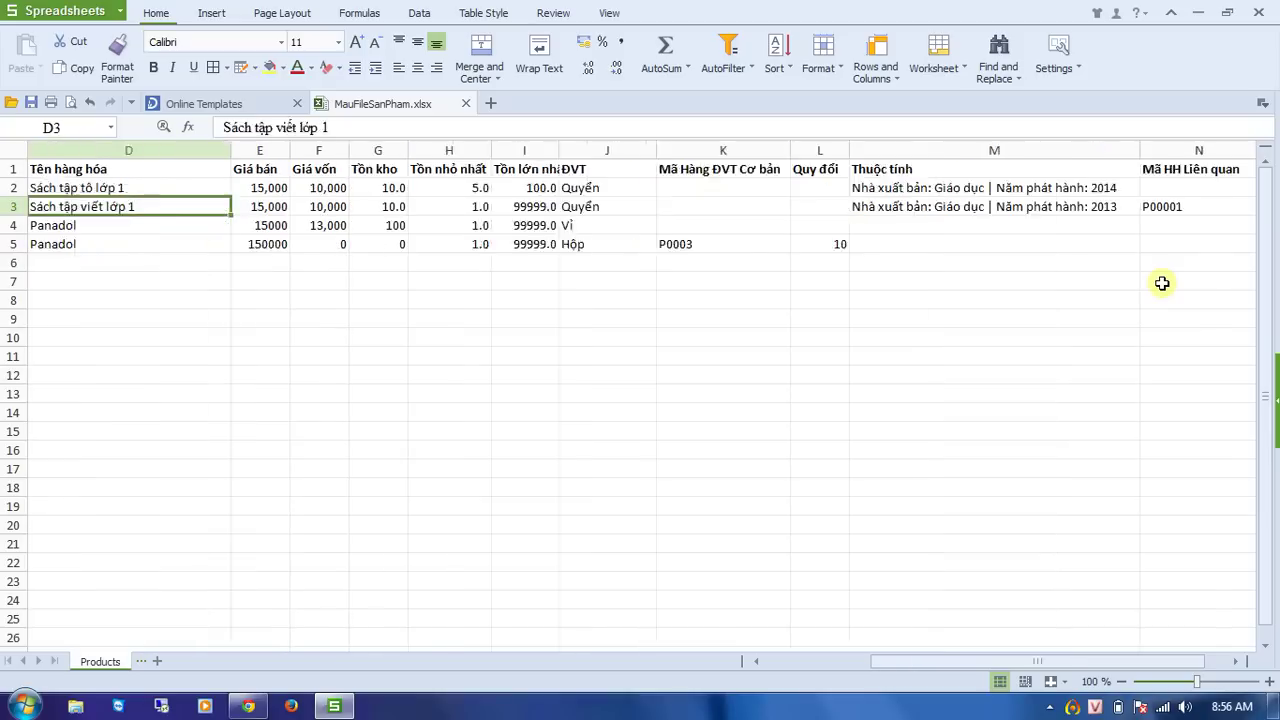
{"action": "key", "text": "Left"}
{"action": "key", "text": "Right"}
{"action": "key", "text": "Up"}
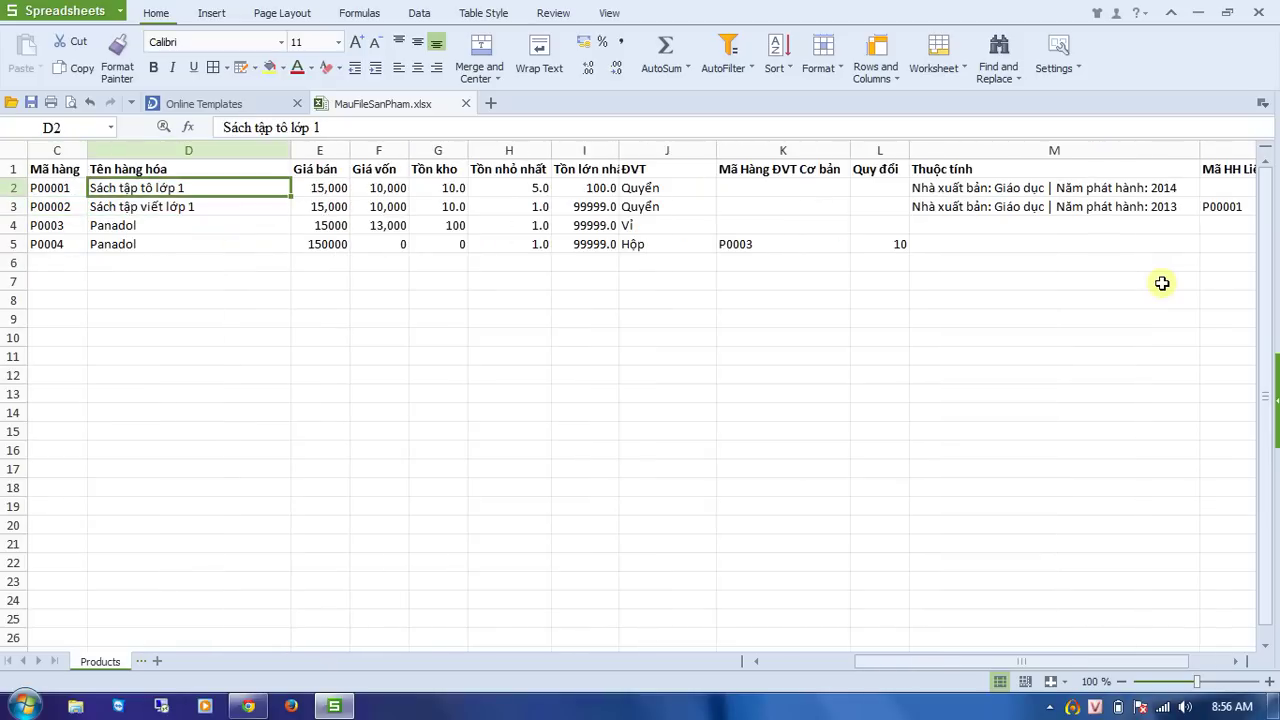
Review the Sách tập viết lớp 1 row from its product name across to its Mã HH Liên quan code
{"action": "key", "text": "Down"}
{"action": "key", "text": "Right"}
{"action": "key", "text": "Right"}
{"action": "key", "text": "Right"}
{"action": "key", "text": "Right"}
{"action": "key", "text": "Right"}
{"action": "key", "text": "Right"}
{"action": "key", "text": "Right"}
{"action": "key", "text": "Right"}
{"action": "key", "text": "Right"}
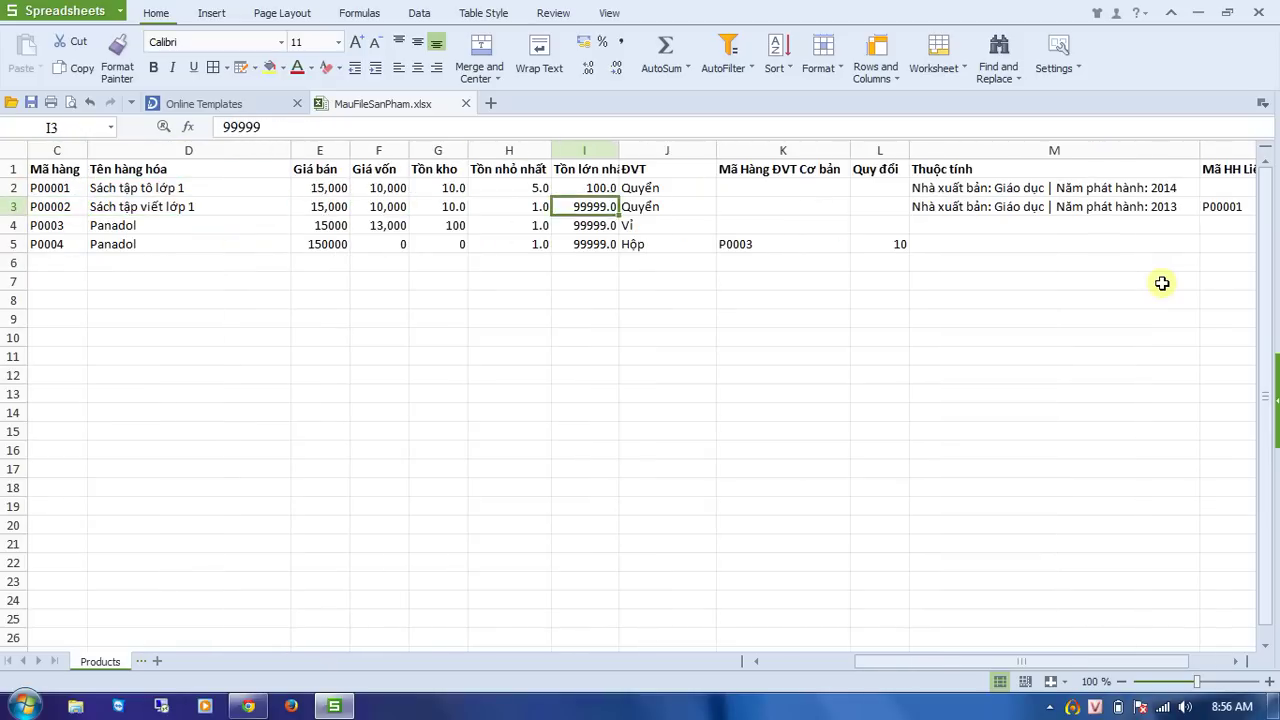
{"action": "key", "text": "Right"}
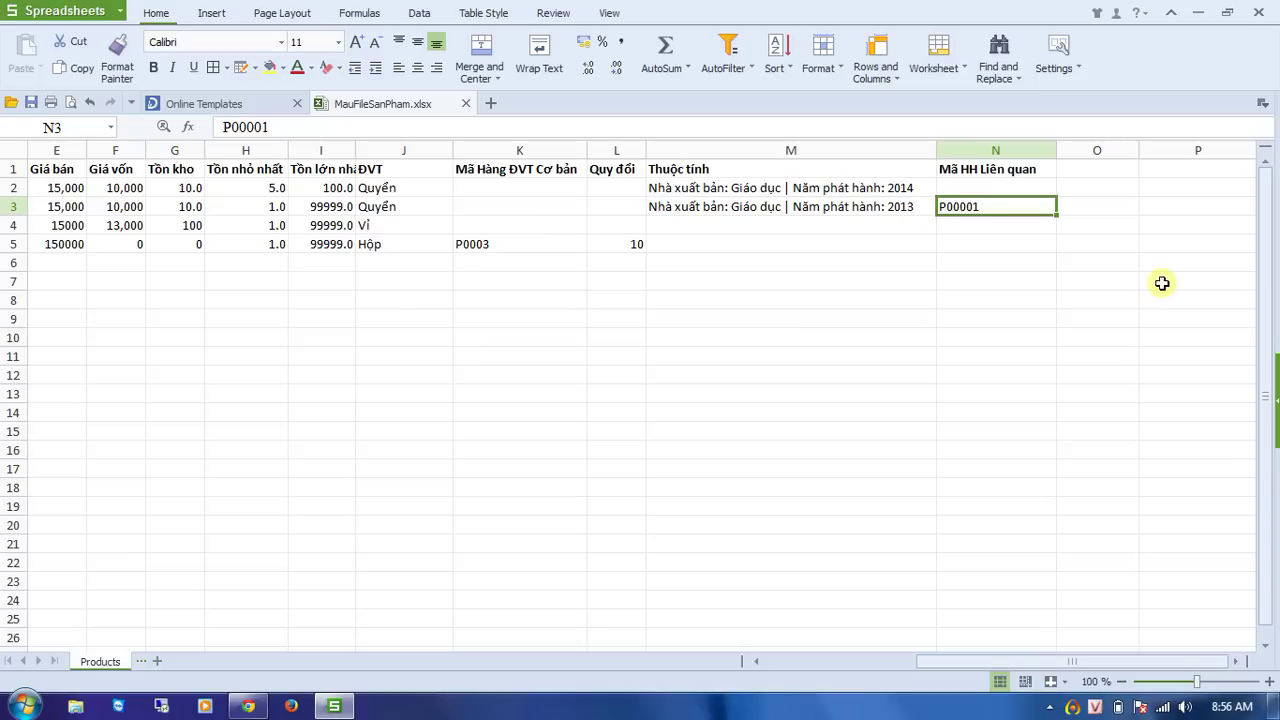
Clear the Hàng dịch vụ entry from cell A6 in the Loại hàng column
{"action": "key", "text": "Down"}
{"action": "key", "text": "Down"}
{"action": "key", "text": "Down"}
{"action": "key", "text": "Left"}
{"action": "key", "text": "Left"}
{"action": "key", "text": "Left"}
{"action": "key", "text": "Left"}
{"action": "key", "text": "Left"}
{"action": "key", "text": "Left"}
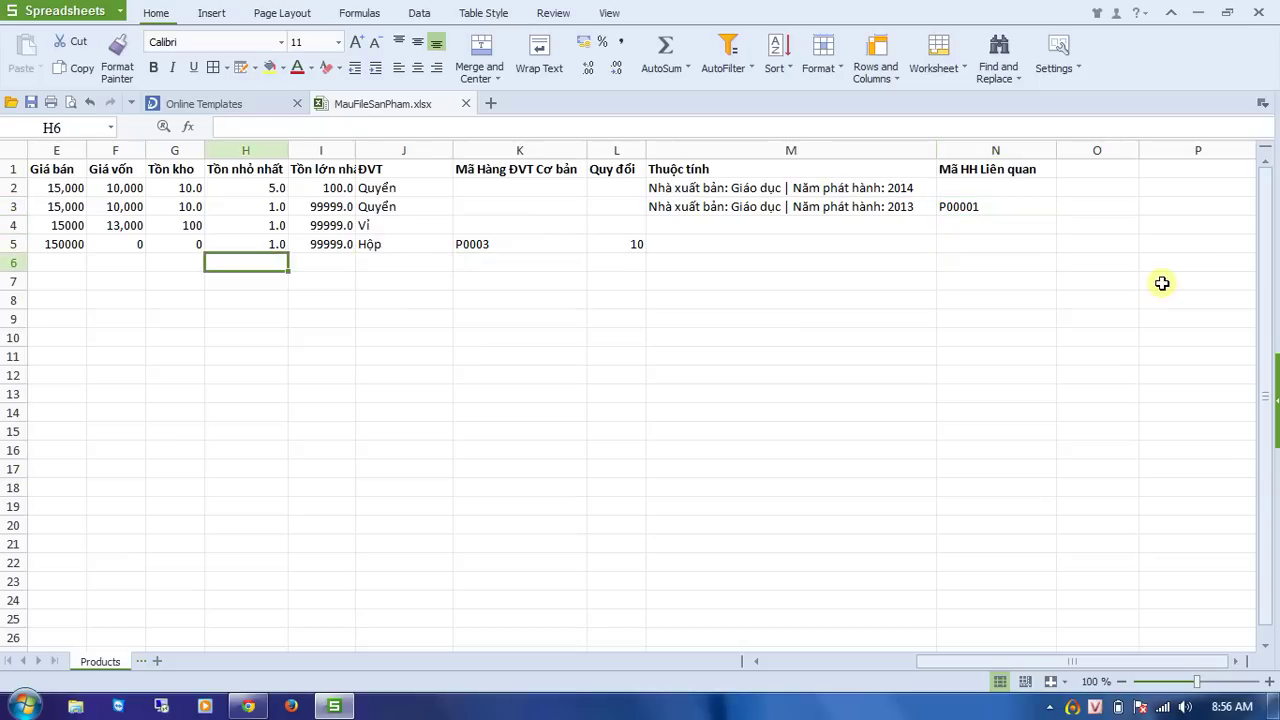
{"action": "key", "text": "Left"}
{"action": "key", "text": "Left"}
{"action": "key", "text": "Left"}
{"action": "key", "text": "Left"}
{"action": "key", "text": "Left"}
{"action": "key", "text": "Left"}
{"action": "key", "text": "Left"}
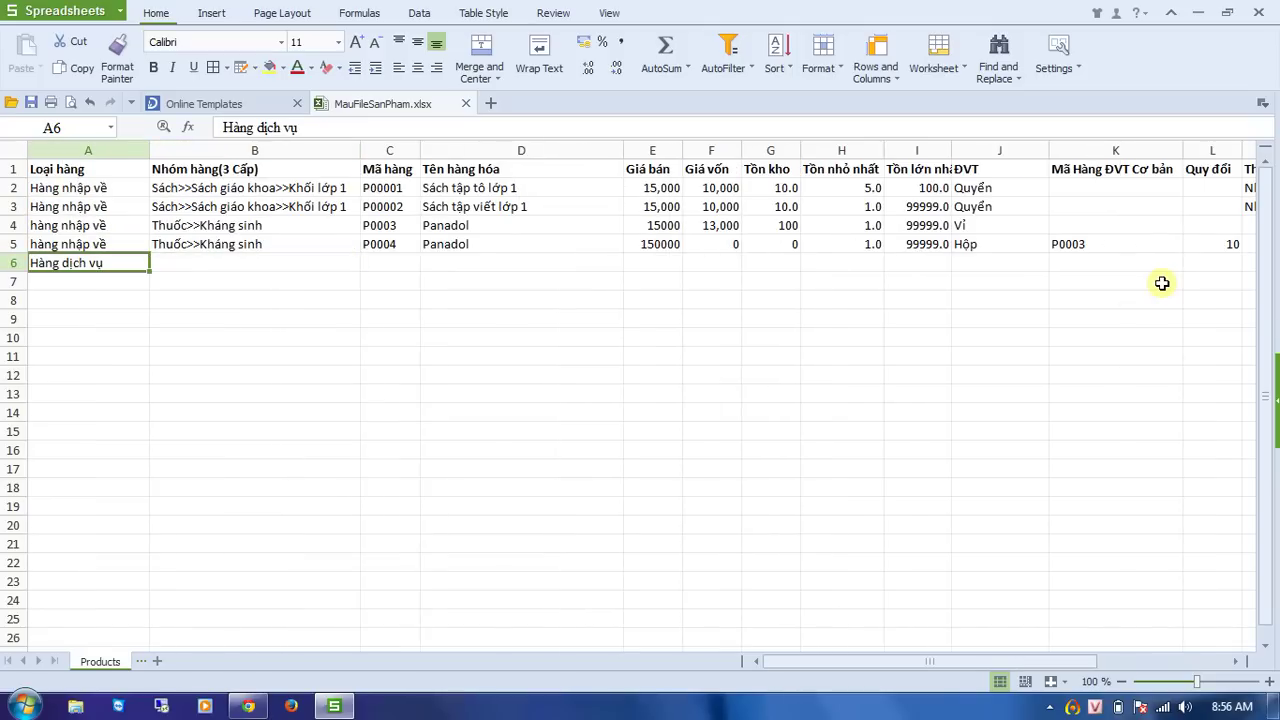
{"action": "key", "text": "Delete"}
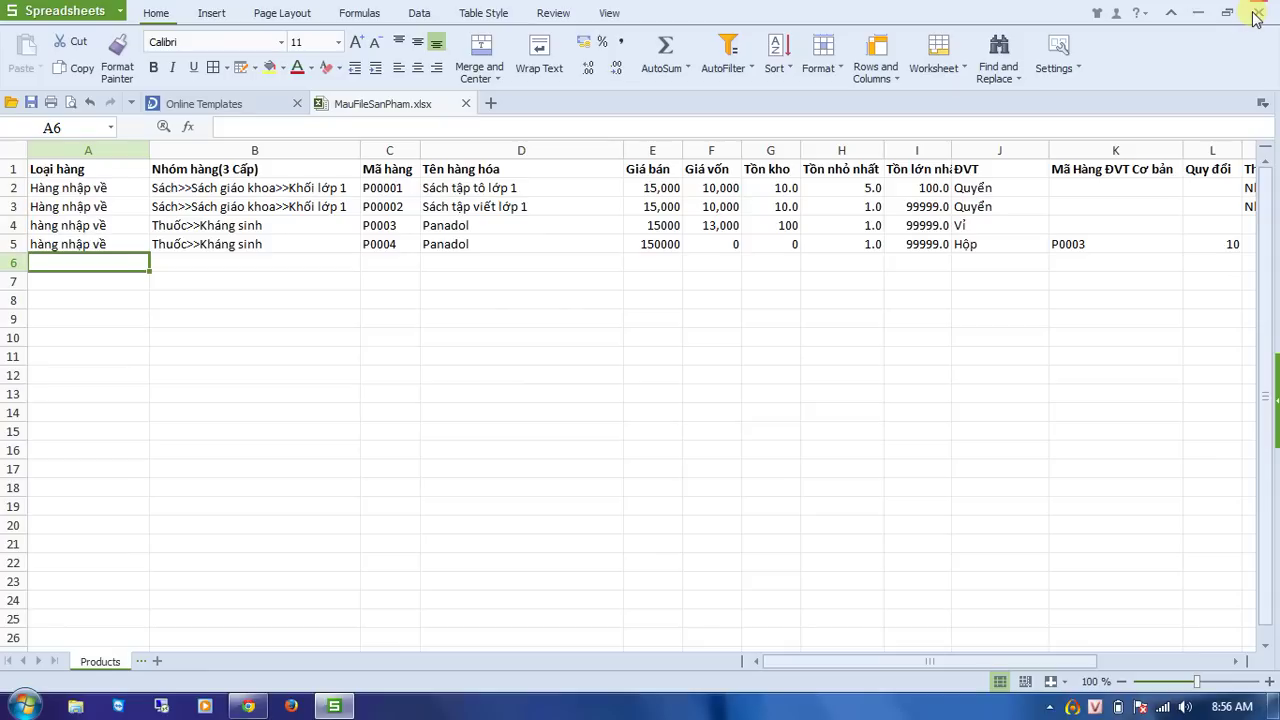
{"action": "left_click", "coordinate": [619, 355]}
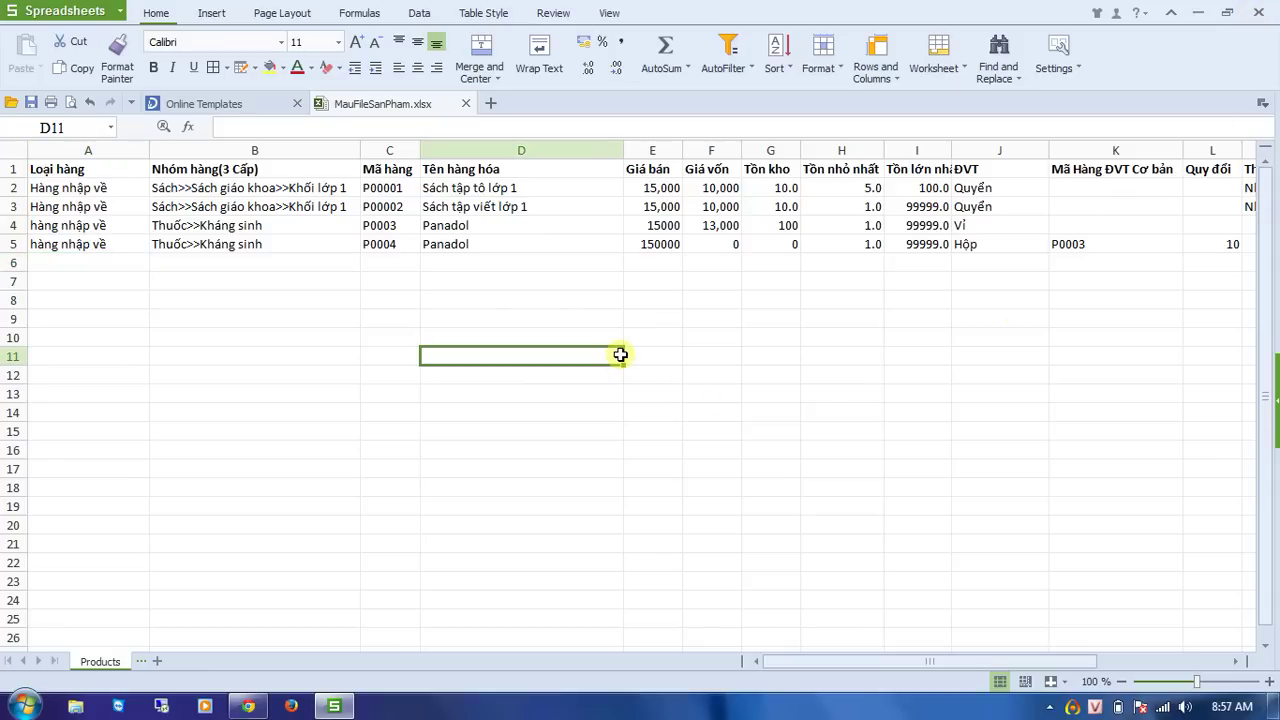
Switch to Chrome and show the start of the KiotViet Hàng hóa product page
{"action": "left_click", "coordinate": [249, 706]}
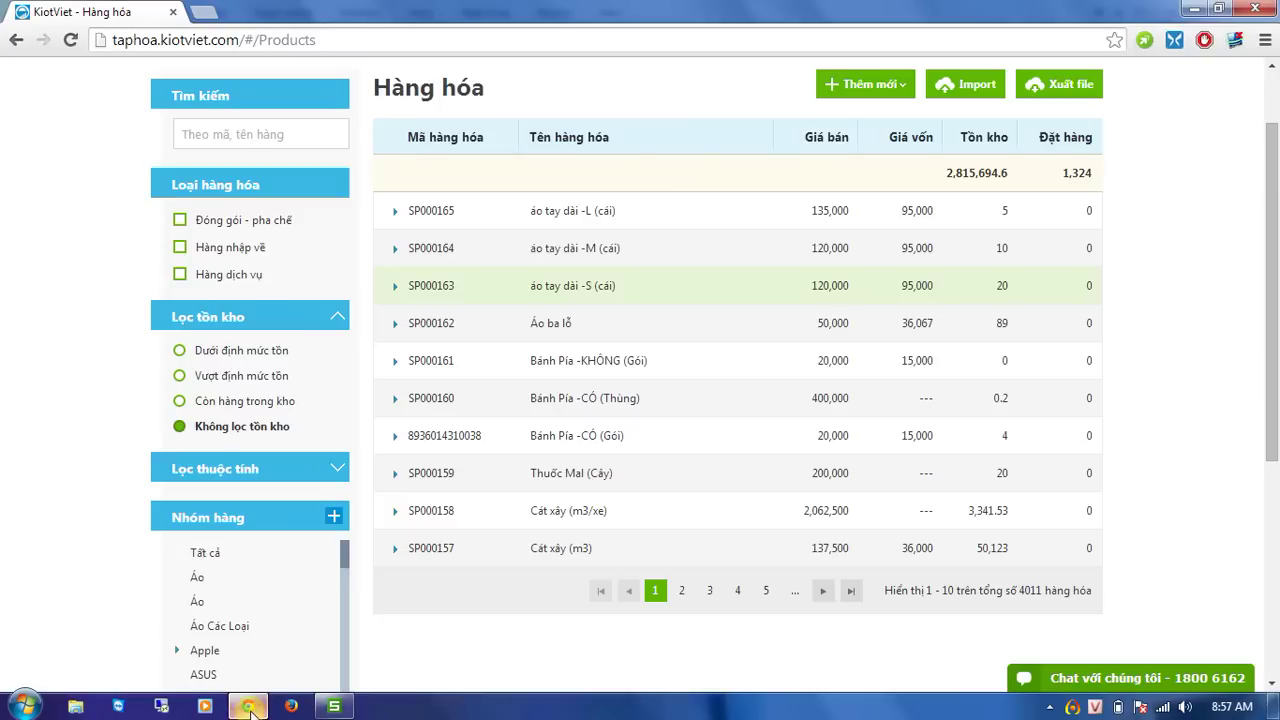
{"action": "scroll", "coordinate": [10, 340], "scroll_direction": "up", "scroll_amount": 1}
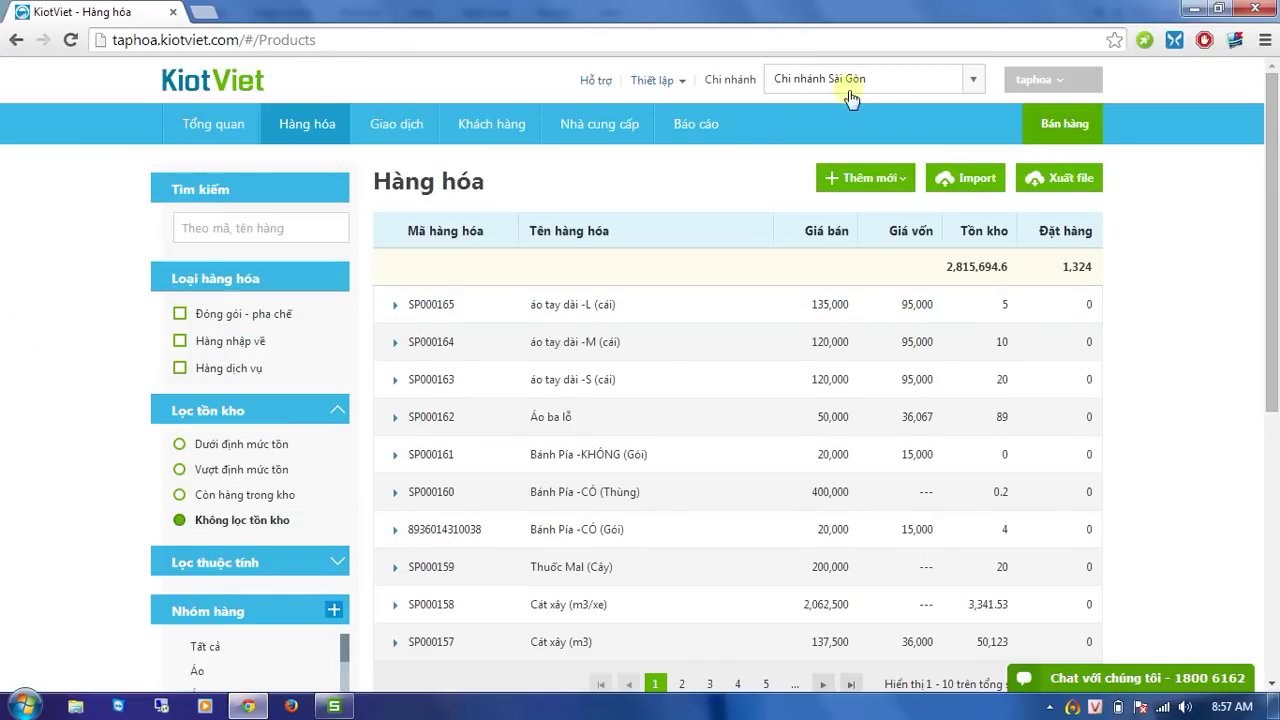
Import MauFileSanPham.xlsx into the product list with the option that updates product information without Tồn kho
{"action": "left_click", "coordinate": [966, 180]}
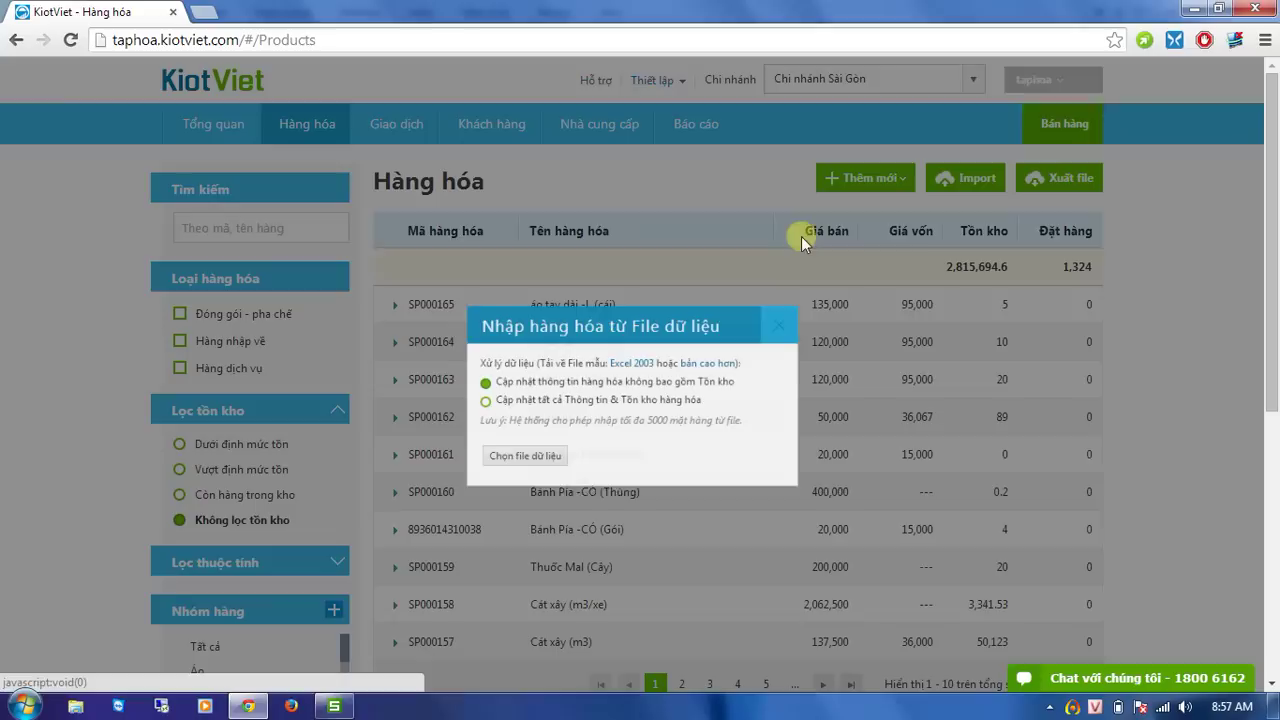
{"action": "left_click", "coordinate": [524, 462]}
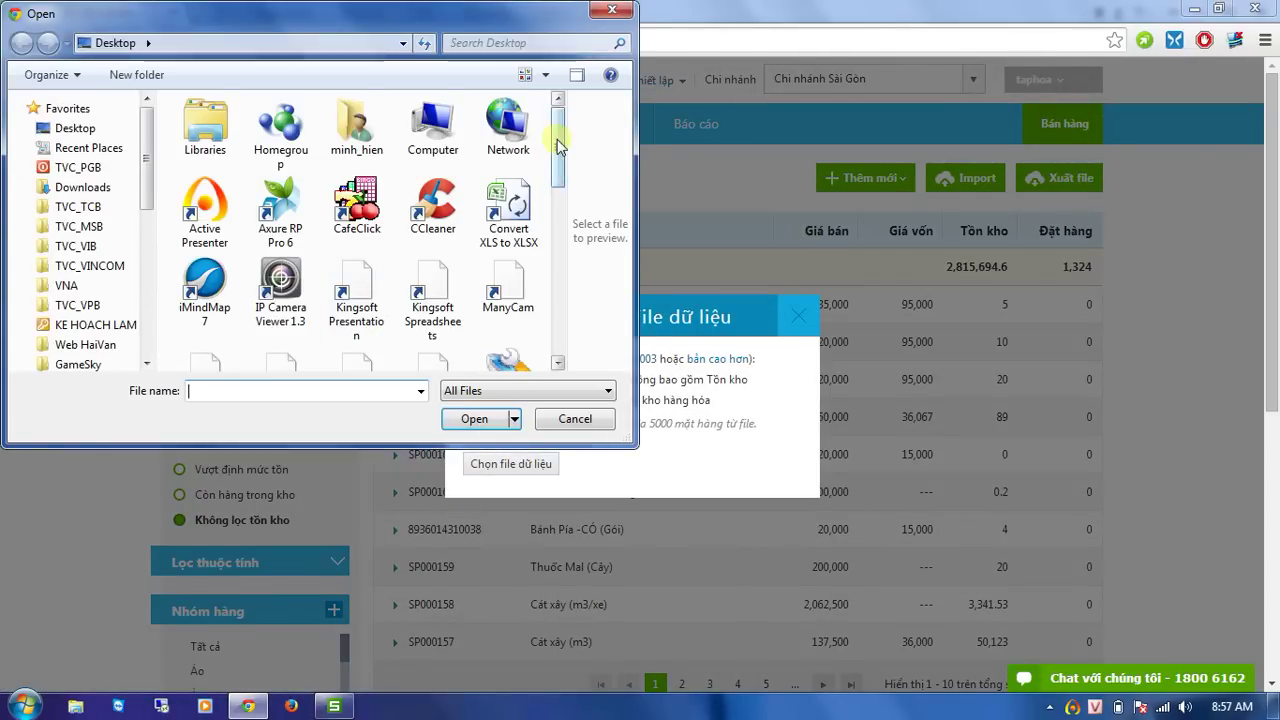
{"action": "left_click_drag", "start_coordinate": [558, 147], "coordinate": [557, 298]}
{"action": "double_click", "coordinate": [515, 179]}
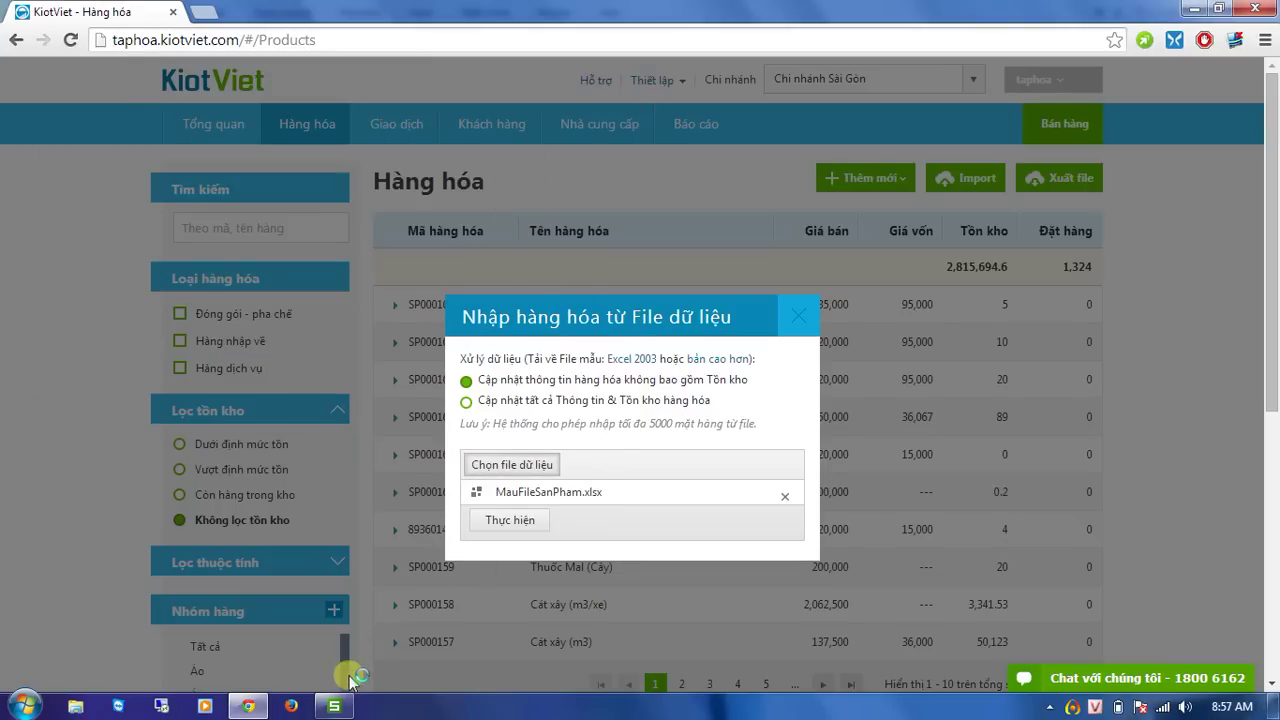
{"action": "left_click", "coordinate": [336, 707]}
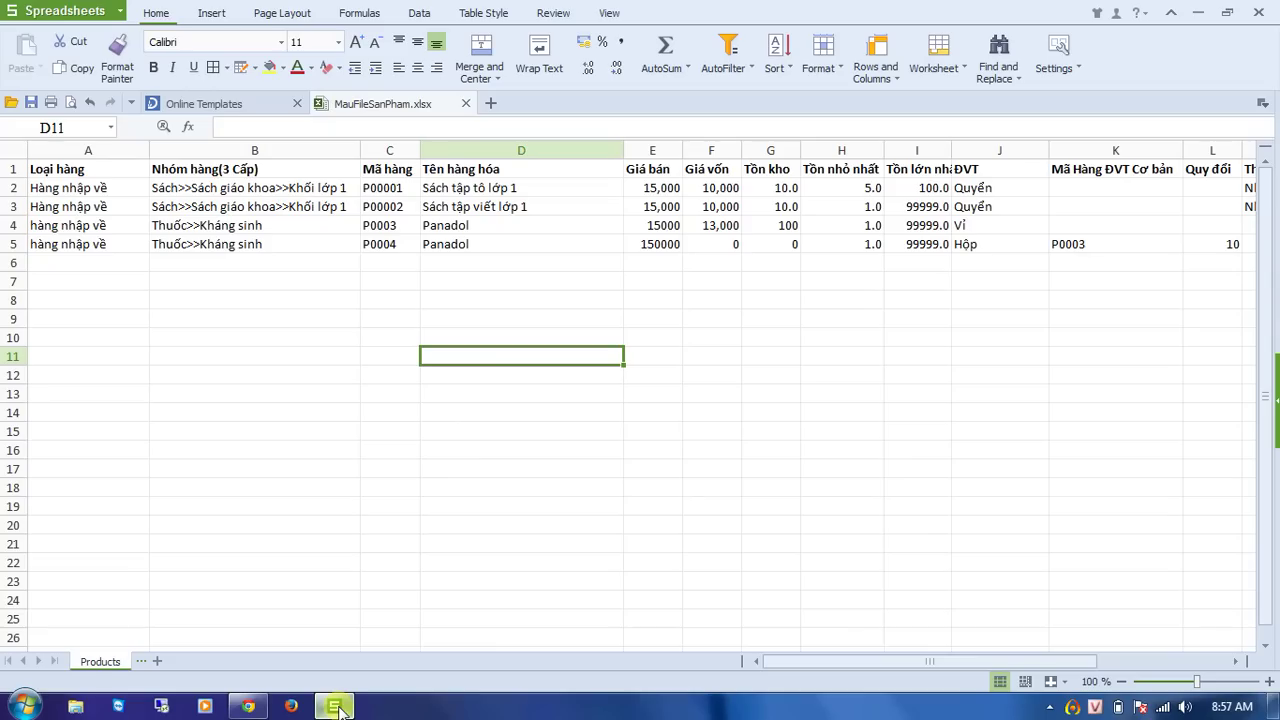
{"action": "left_click", "coordinate": [336, 707]}
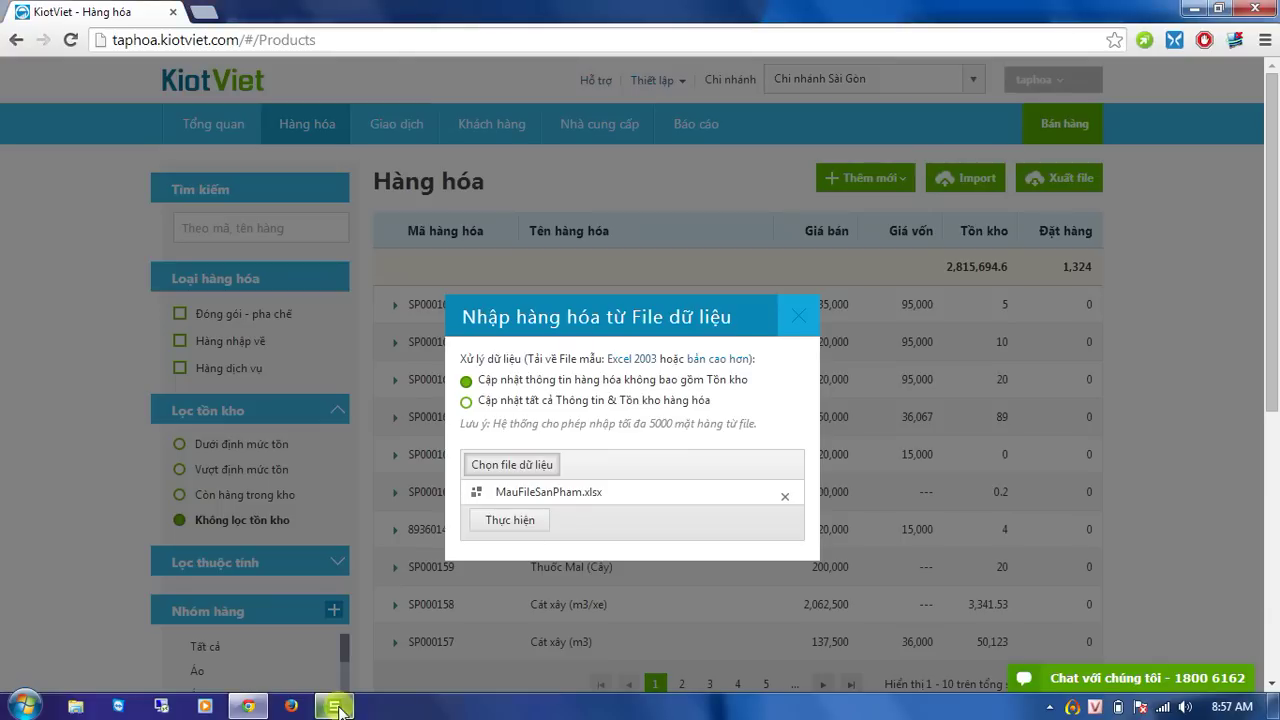
{"action": "left_click", "coordinate": [517, 521]}
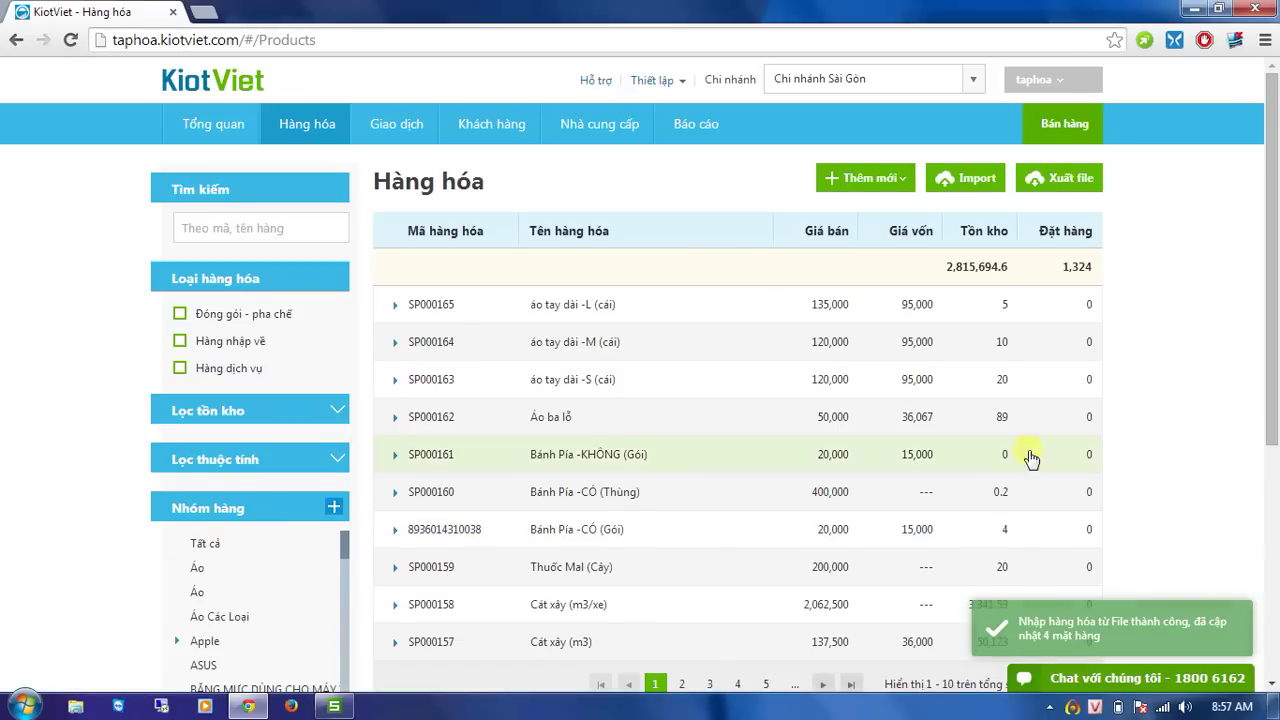
Copy the code of Sách tập tô lớp 1 from the spreadsheet and search the KiotViet product list for P00001
{"action": "scroll", "coordinate": [1183, 383], "scroll_direction": "down", "scroll_amount": 1}
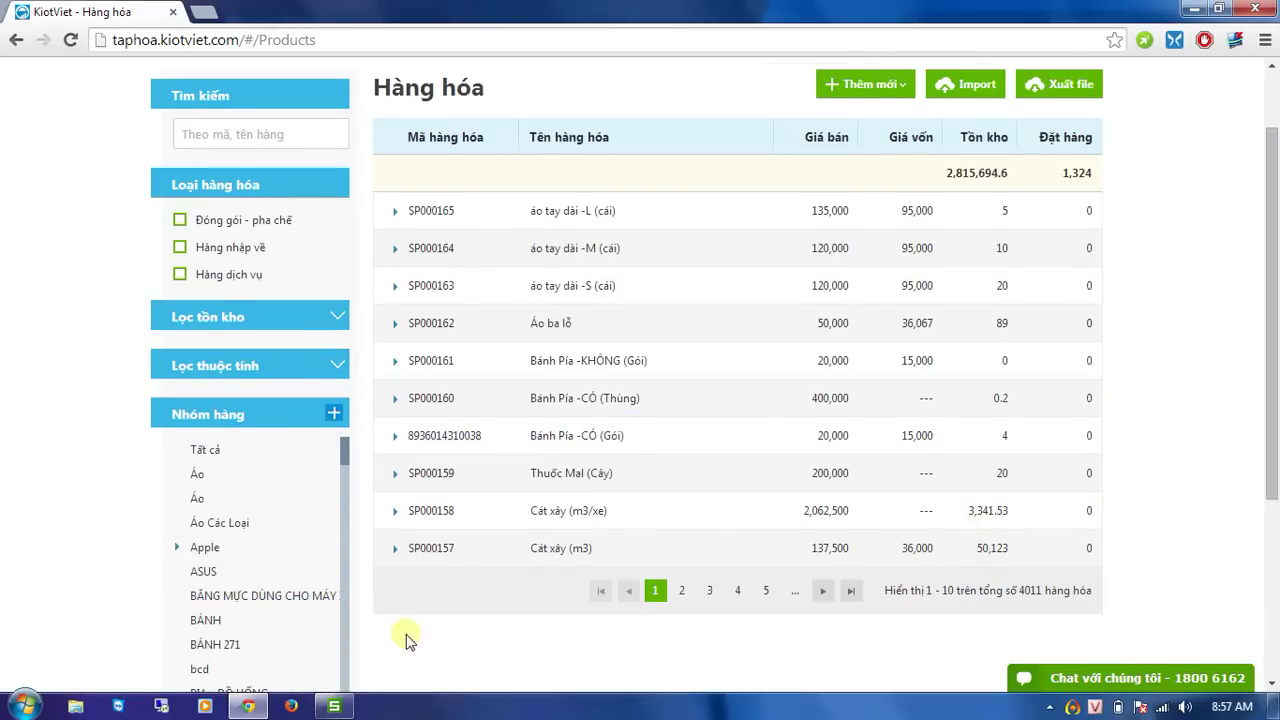
{"action": "left_click", "coordinate": [334, 706]}
{"action": "left_click", "coordinate": [266, 300]}
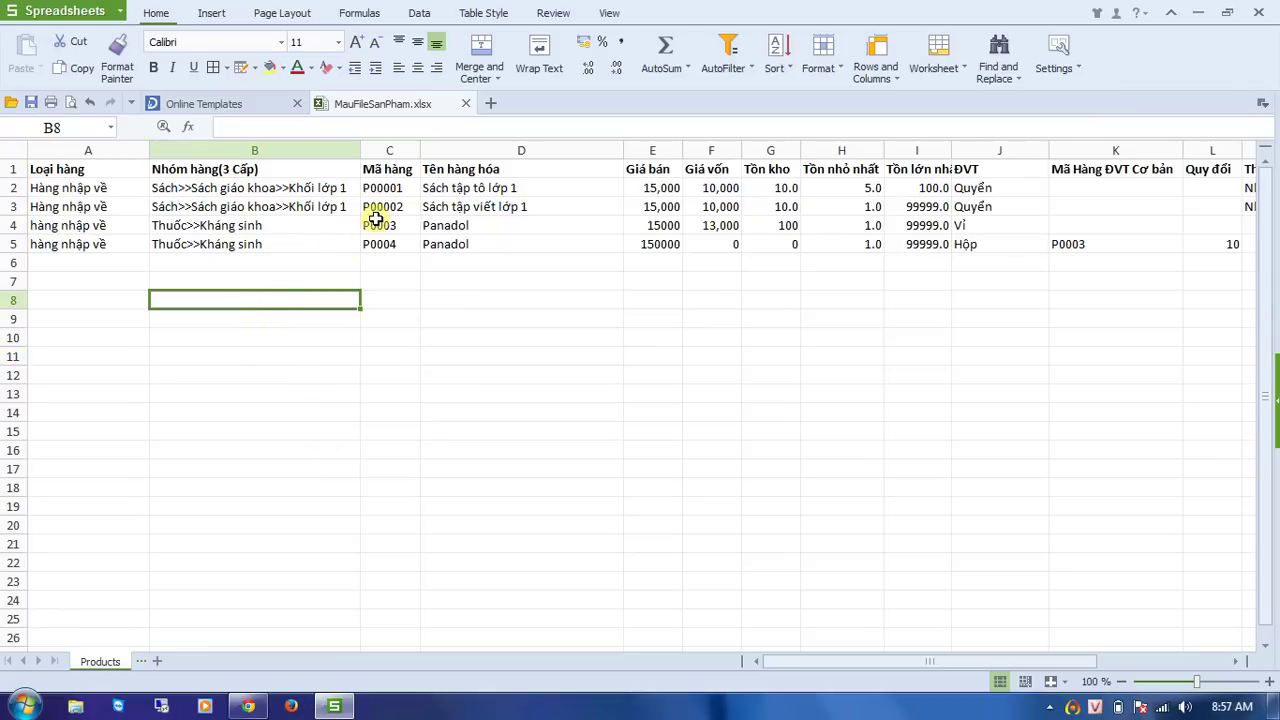
{"action": "left_click", "coordinate": [386, 194]}
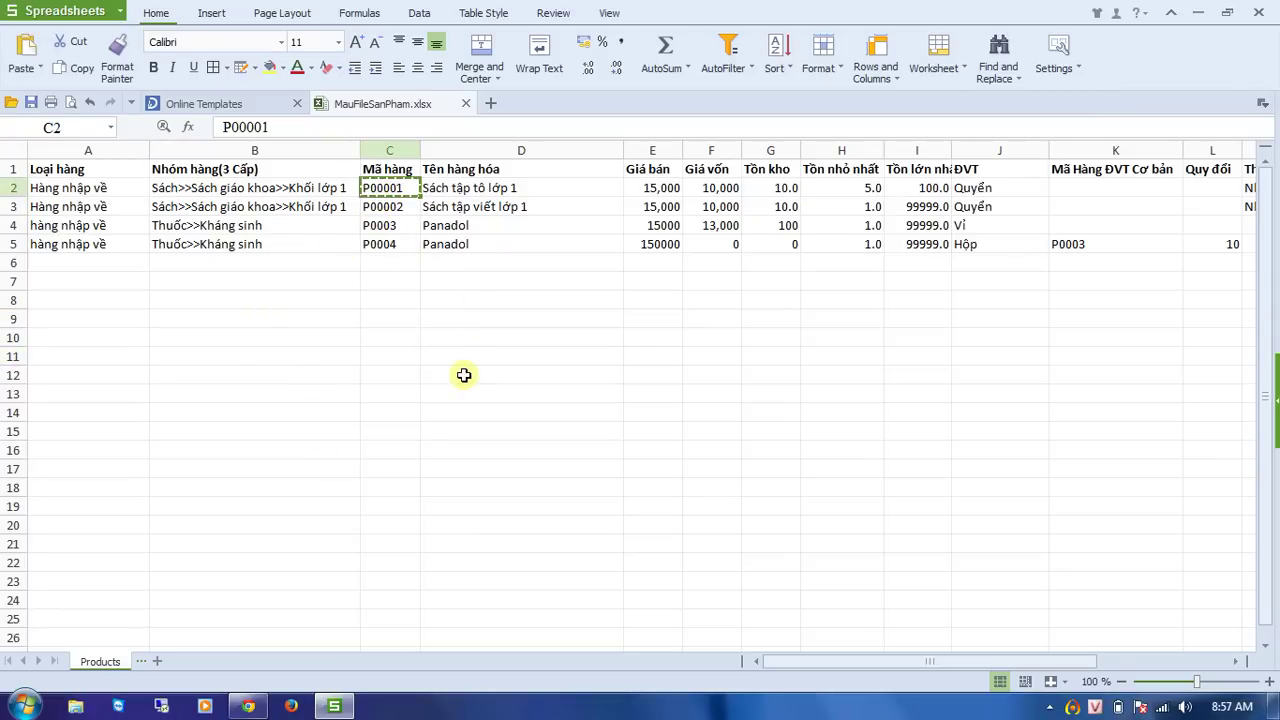
{"action": "key", "text": "alt+Tab"}
{"action": "left_click", "coordinate": [266, 133]}
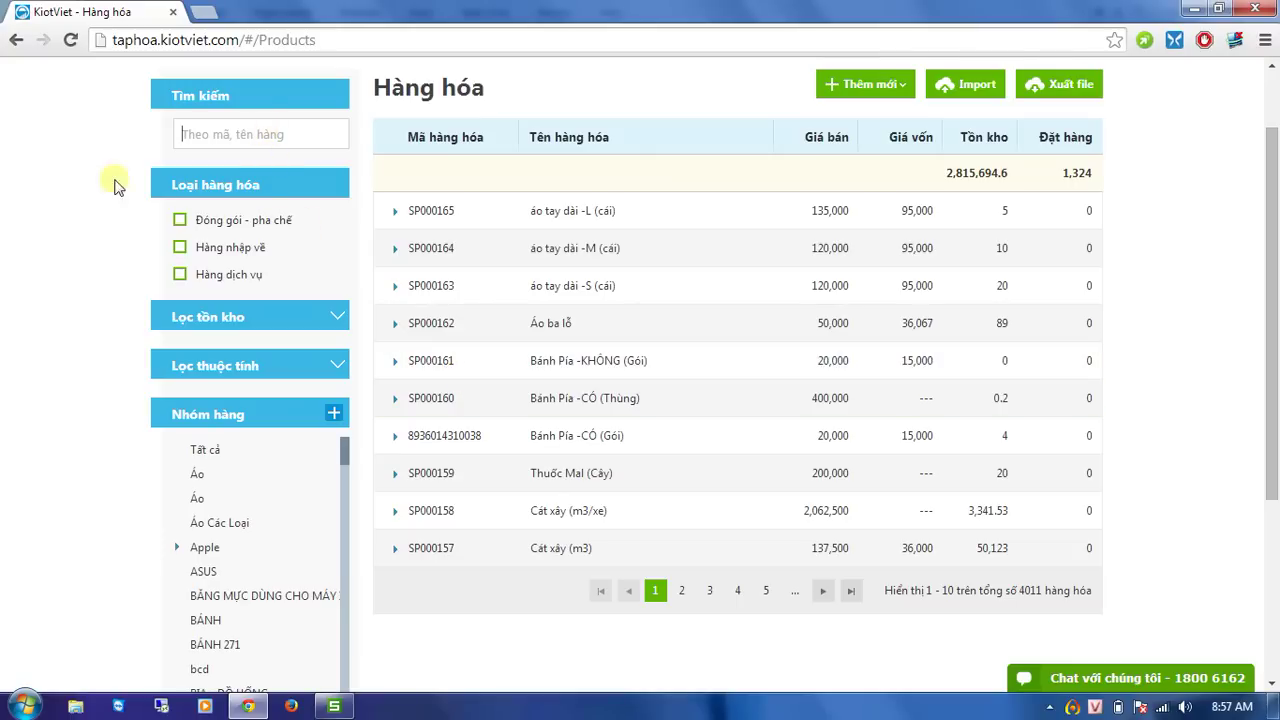
{"action": "type", "text": "P00001"}
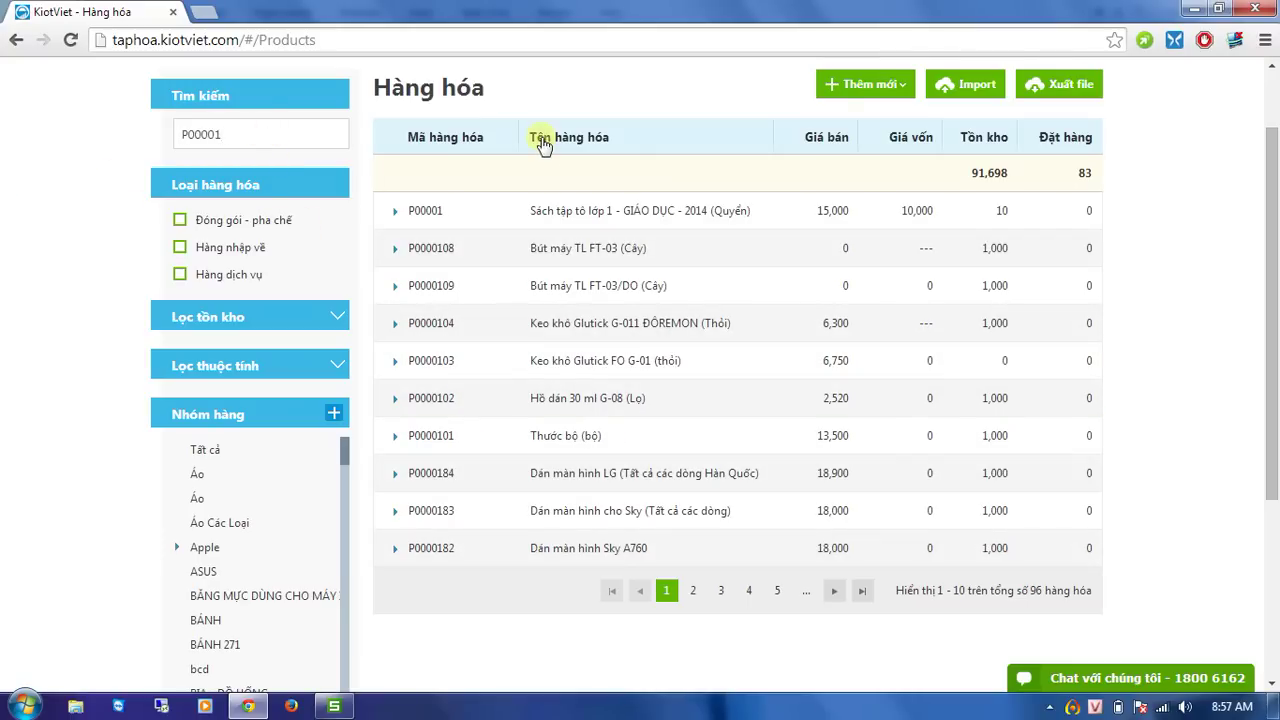
Review the product information and Thẻ kho stock history of Sách tập tô lớp 1, with a brief return to the spreadsheet
{"action": "left_click", "coordinate": [594, 210]}
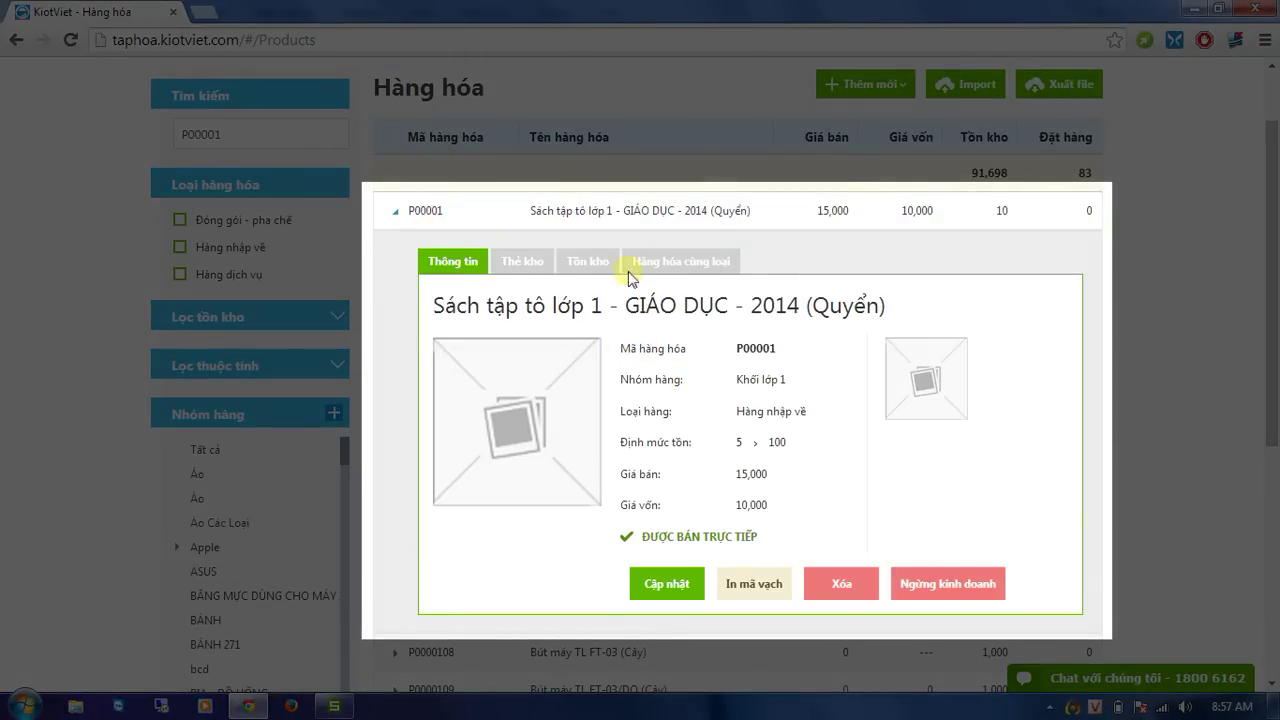
{"action": "left_click", "coordinate": [528, 270]}
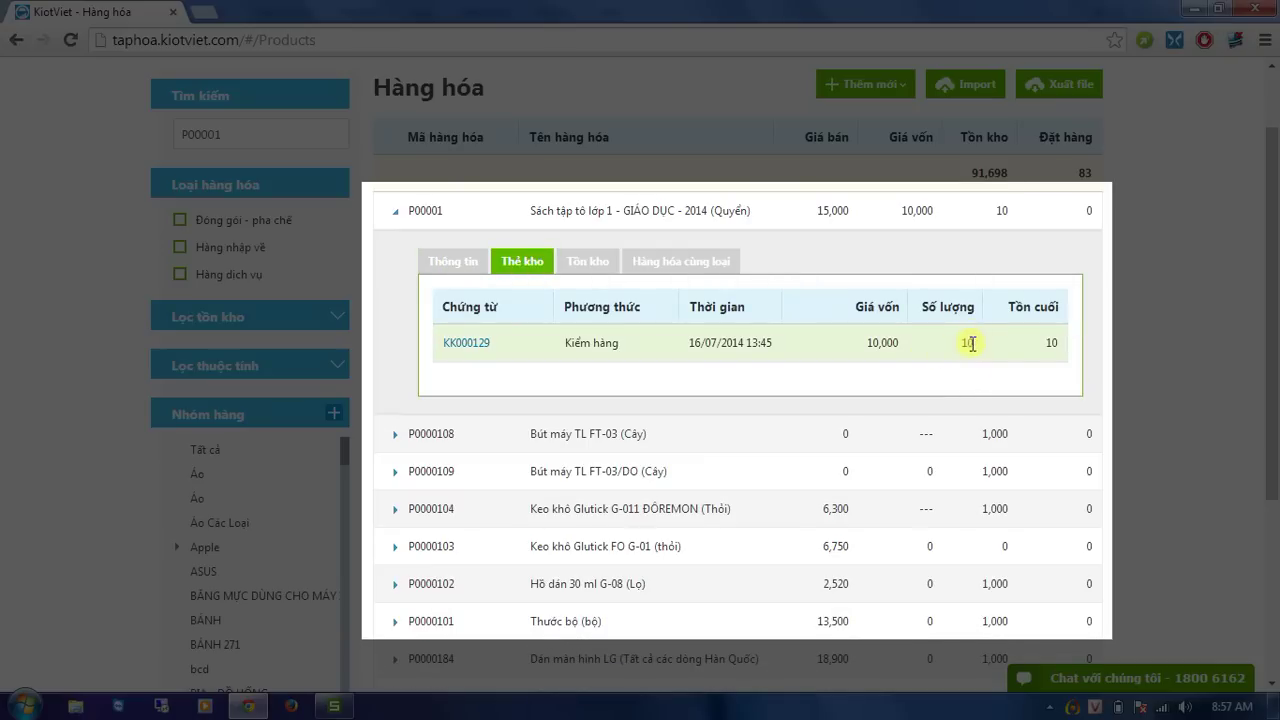
{"action": "left_click", "coordinate": [334, 706]}
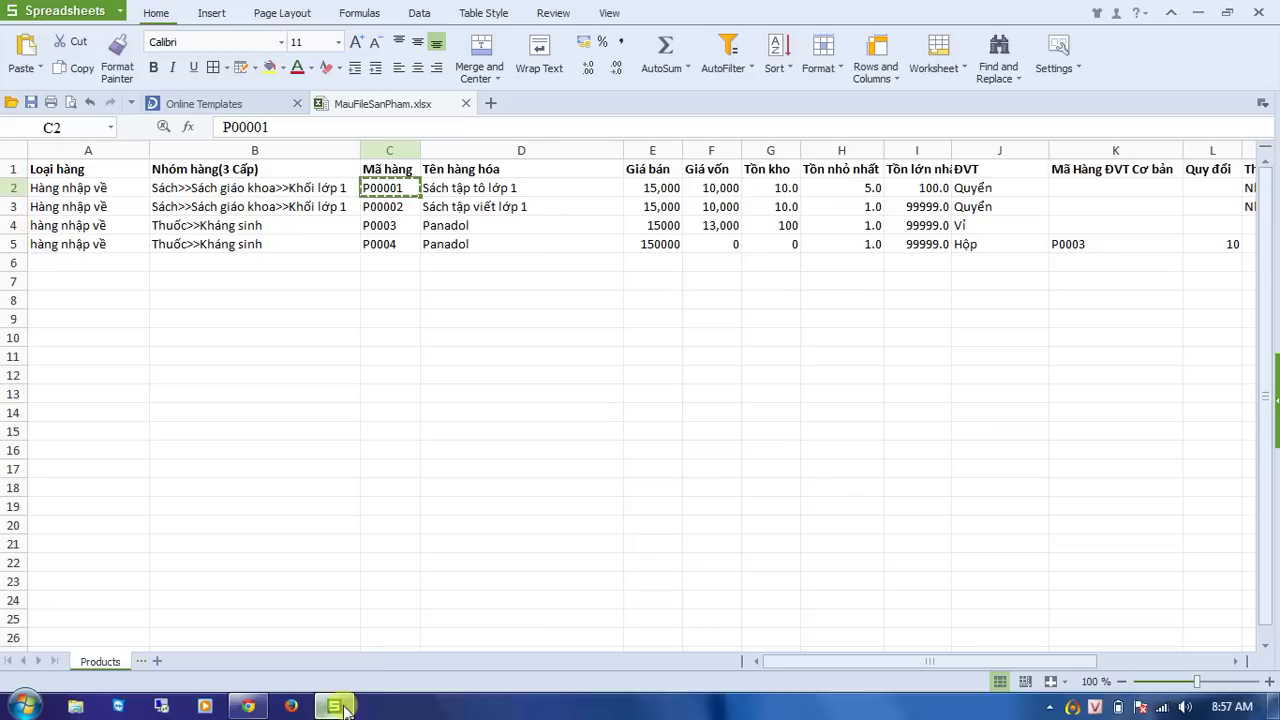
{"action": "left_click", "coordinate": [537, 351]}
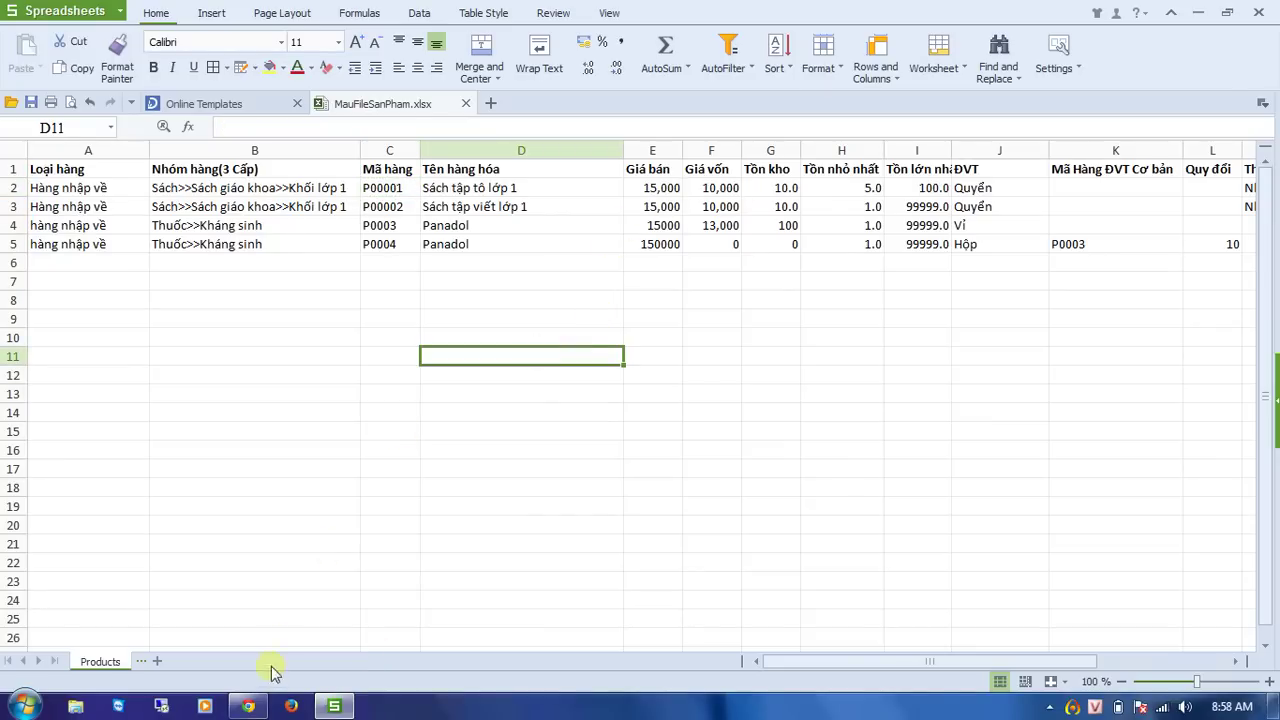
{"action": "left_click", "coordinate": [248, 706]}
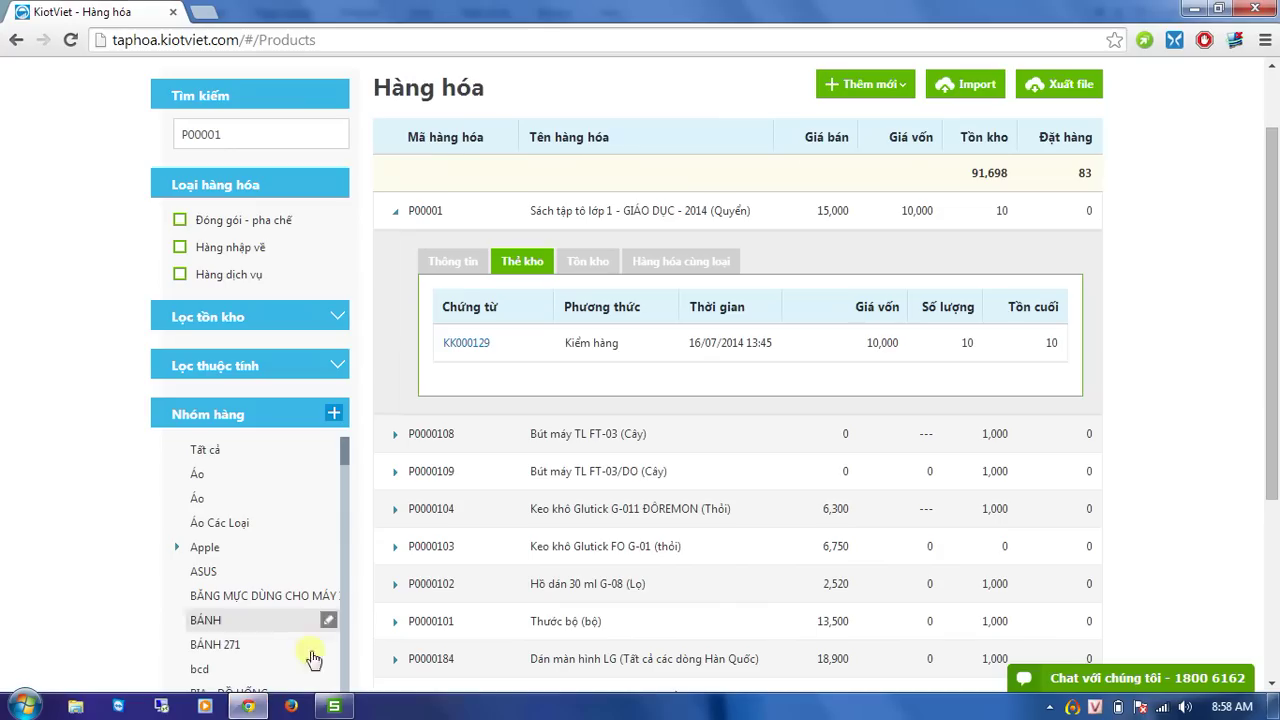
Try the import option Cập nhật tất cả Thông tin & Tồn kho hàng hóa and close the import dialog without choosing a file
{"action": "left_click", "coordinate": [955, 84]}
{"action": "left_click", "coordinate": [498, 402]}
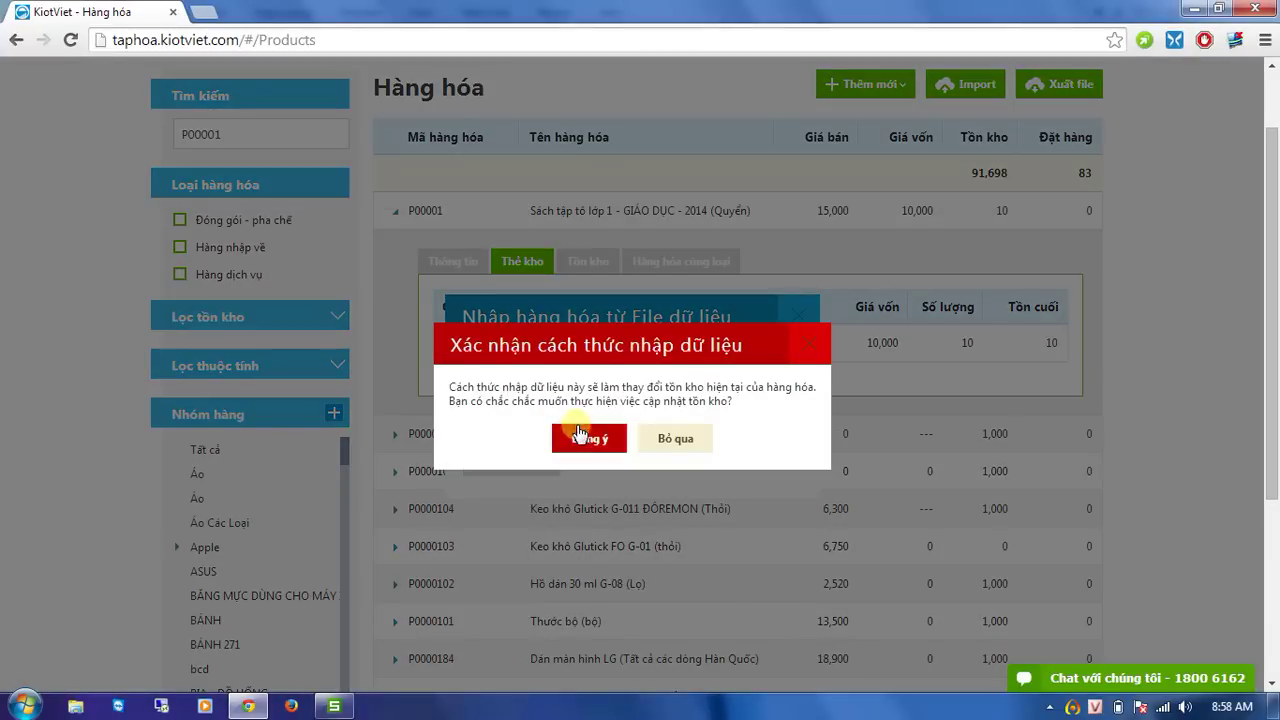
{"action": "left_click", "coordinate": [582, 441]}
{"action": "left_click", "coordinate": [800, 318]}
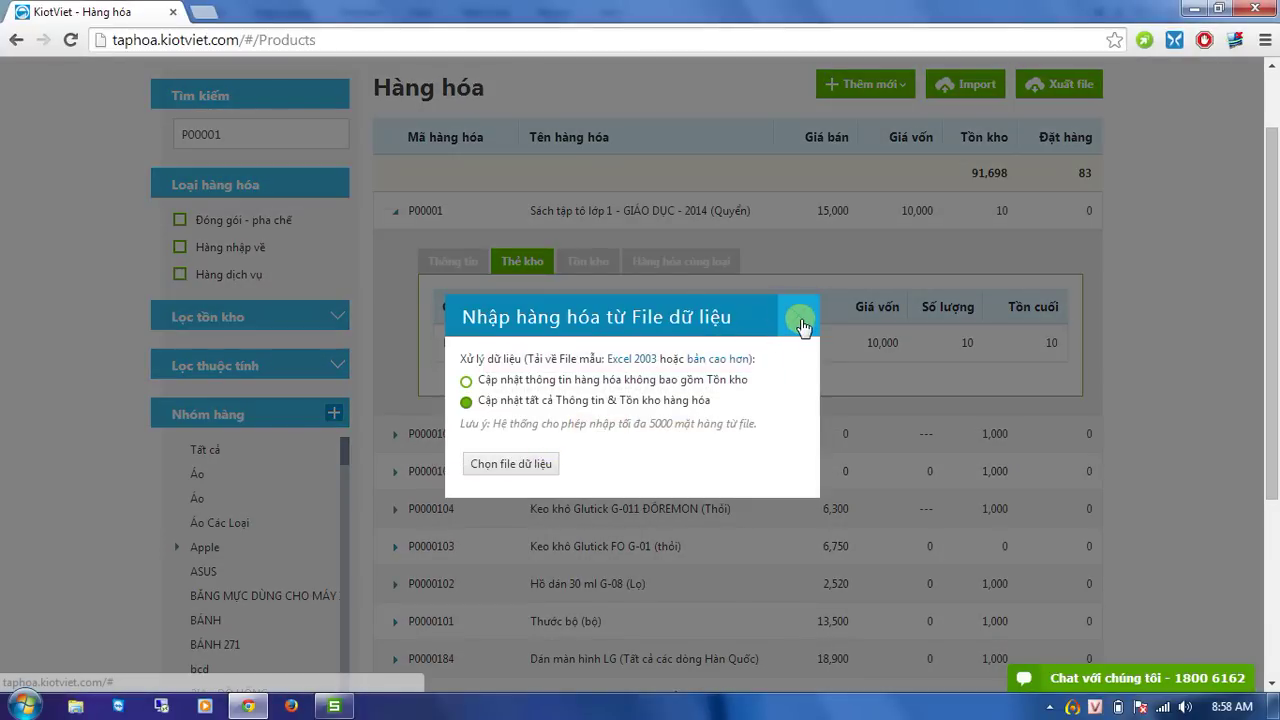
Close the P00001 details, copy code P0003 from the spreadsheet and search the KiotViet product list for it
{"action": "left_click", "coordinate": [453, 264]}
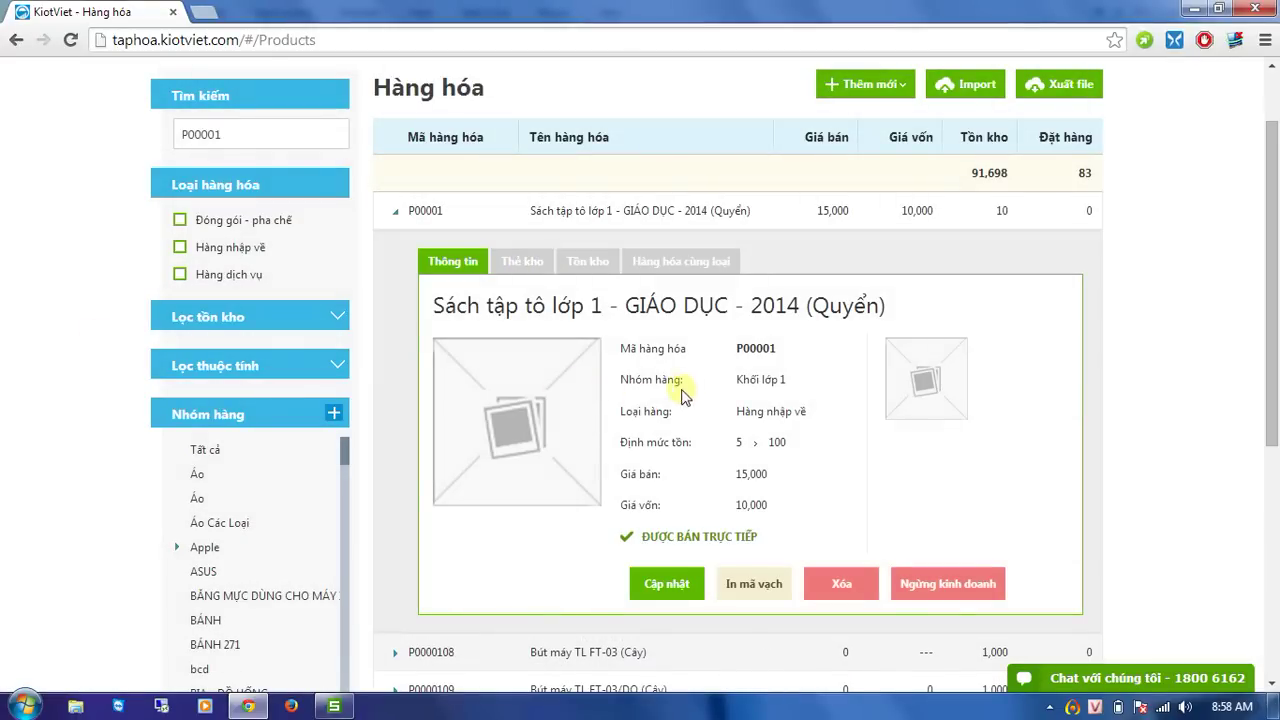
{"action": "left_click", "coordinate": [493, 214]}
{"action": "left_click", "coordinate": [334, 706]}
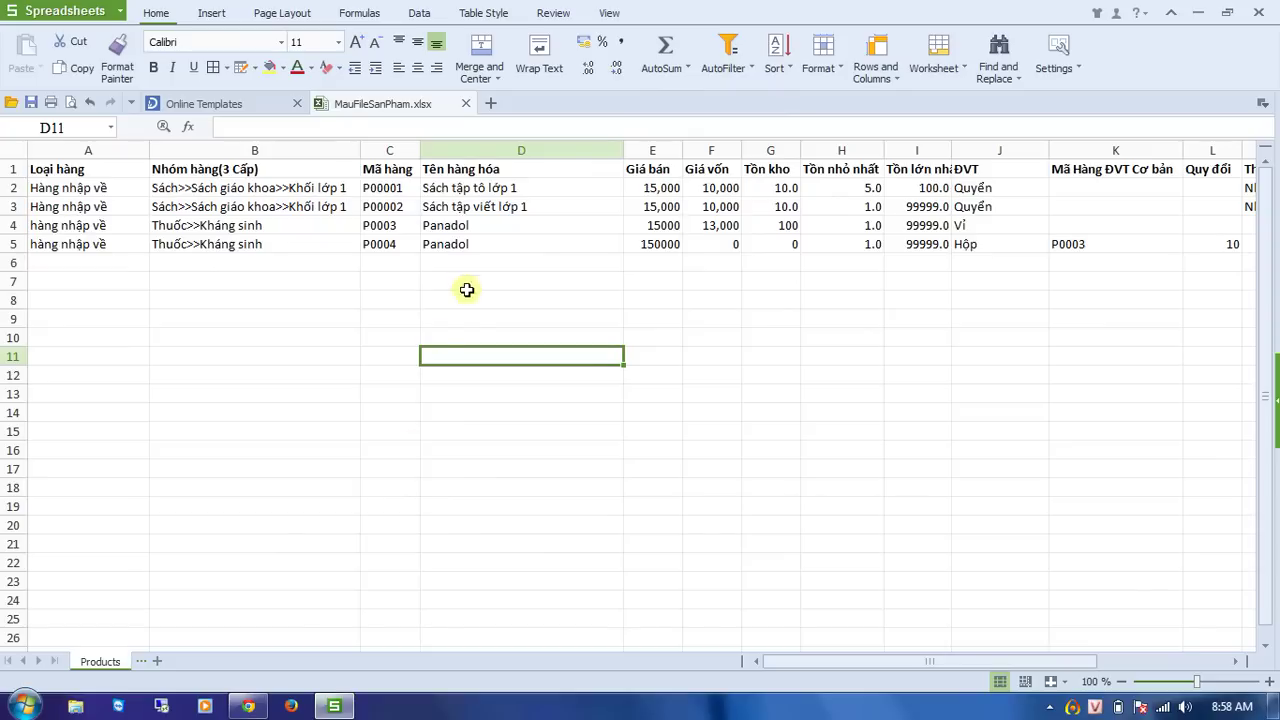
{"action": "left_click", "coordinate": [465, 282]}
{"action": "left_click", "coordinate": [390, 227]}
{"action": "key", "text": "ctrl+c"}
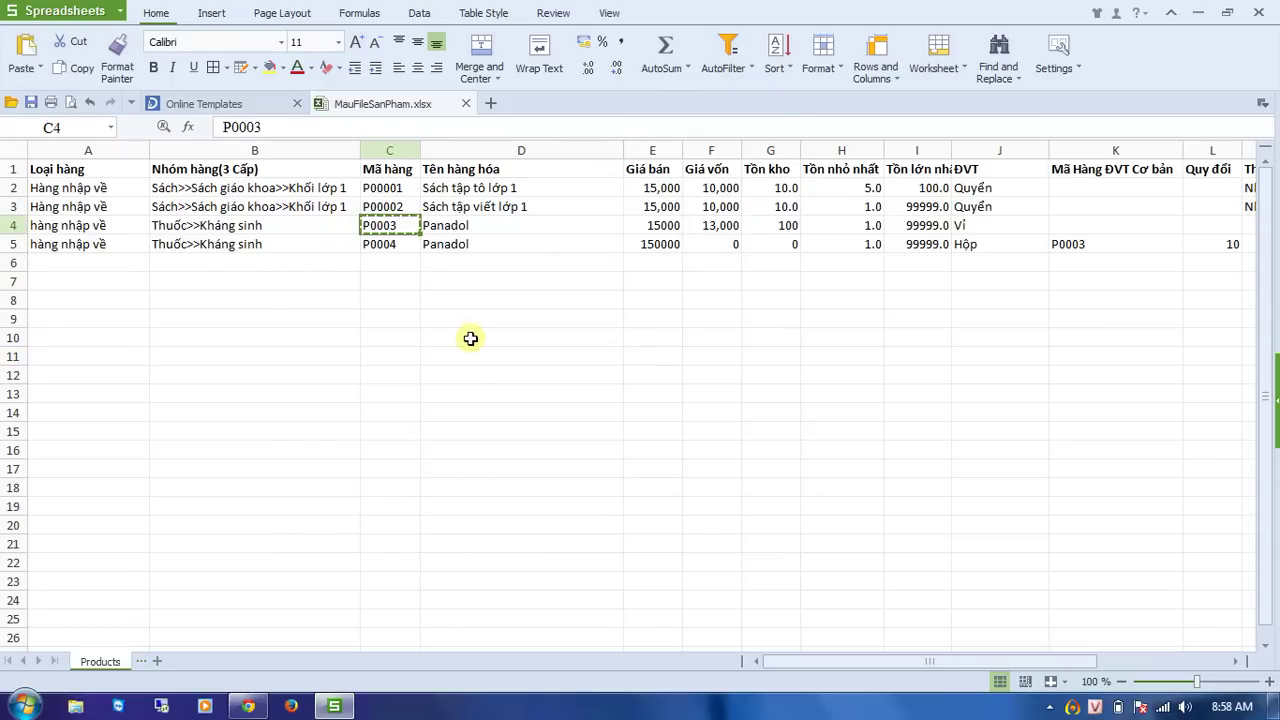
{"action": "key", "text": "alt+Tab"}
{"action": "double_click", "coordinate": [272, 133]}
{"action": "key", "text": "ctrl+v"}
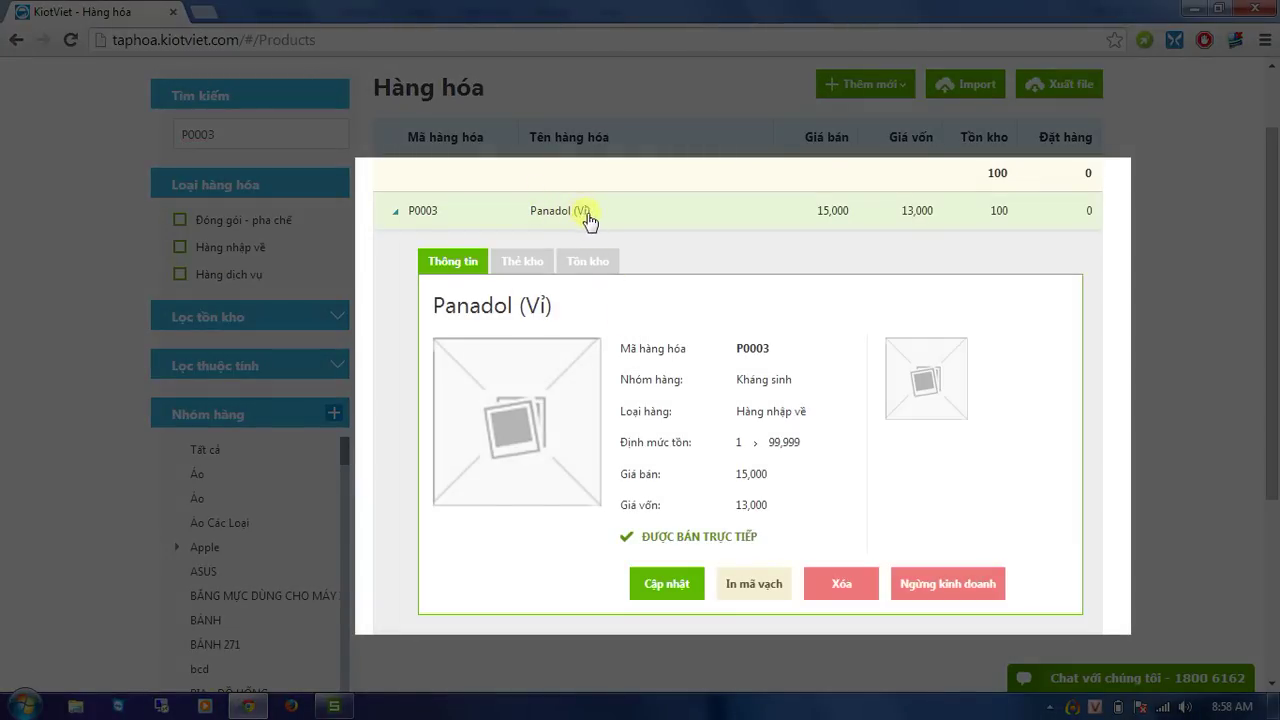
Compare the two Panadol rows and their ĐVT units Vỉ and Hộp in the spreadsheet with the P0003 entry in KiotViet
{"action": "key", "text": "alt+Tab"}
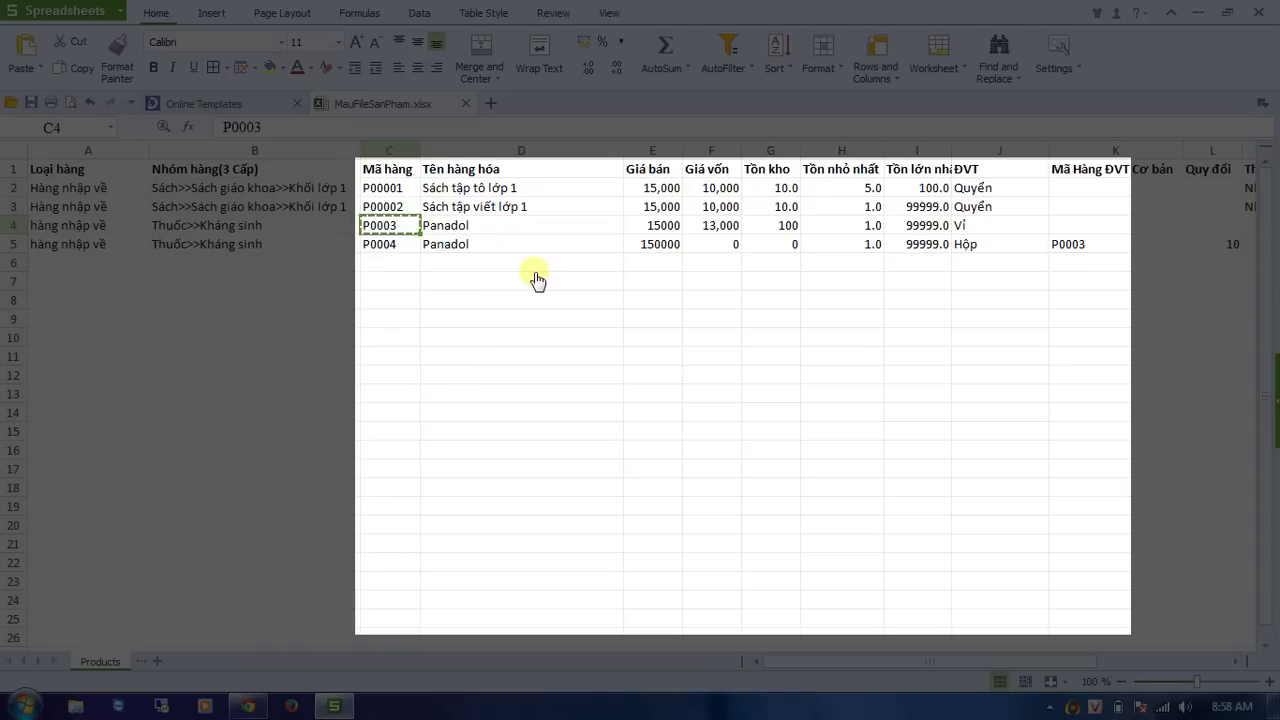
{"action": "left_click", "coordinate": [482, 299]}
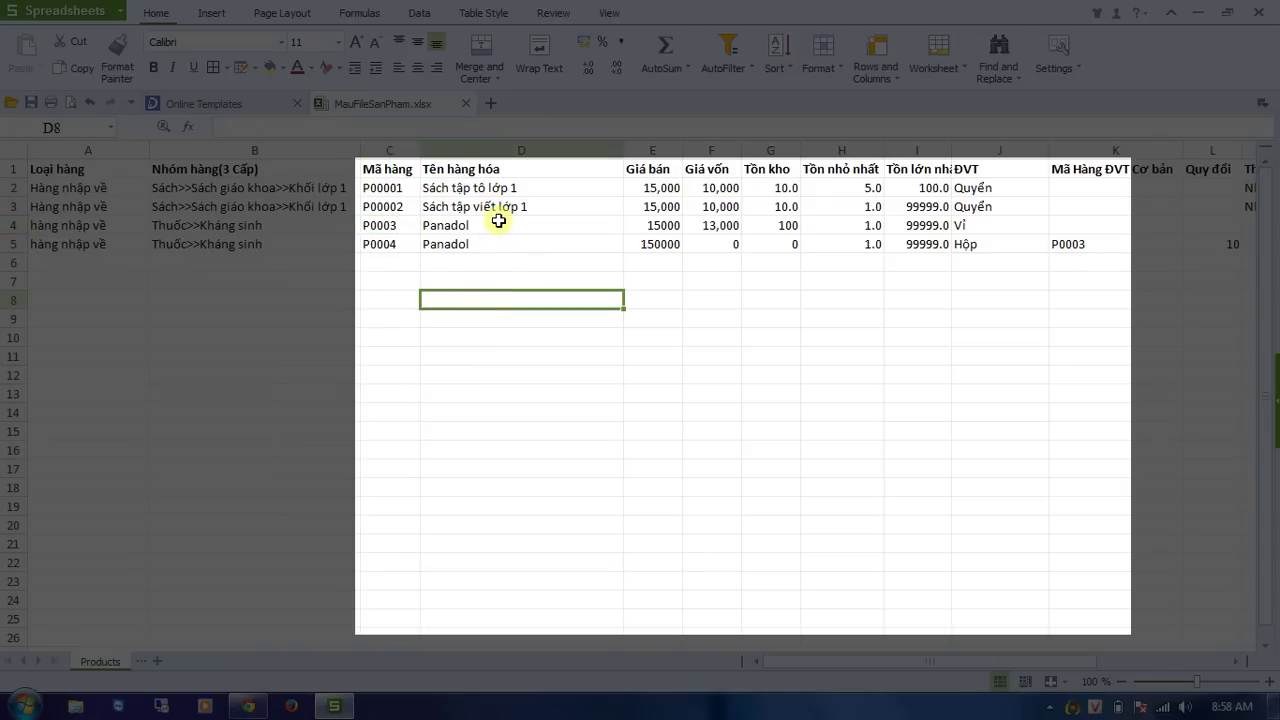
{"action": "left_click", "coordinate": [497, 224]}
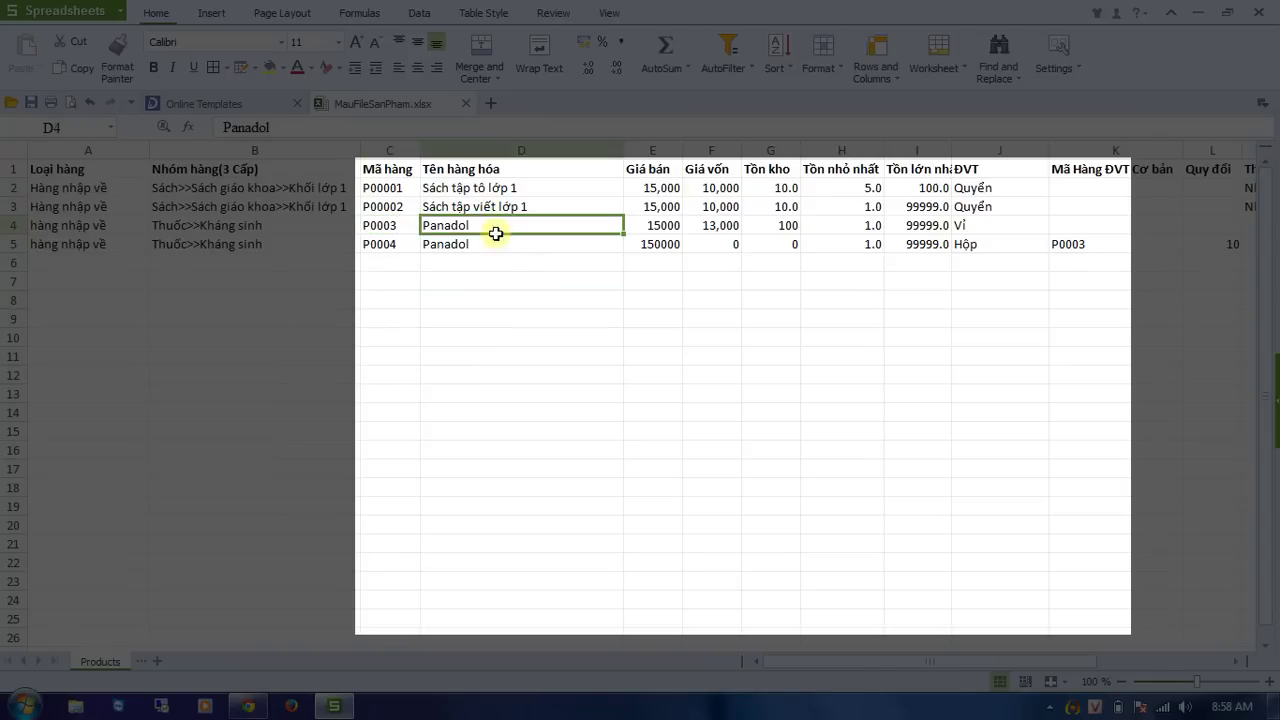
{"action": "left_click", "coordinate": [978, 228]}
{"action": "left_click", "coordinate": [974, 249]}
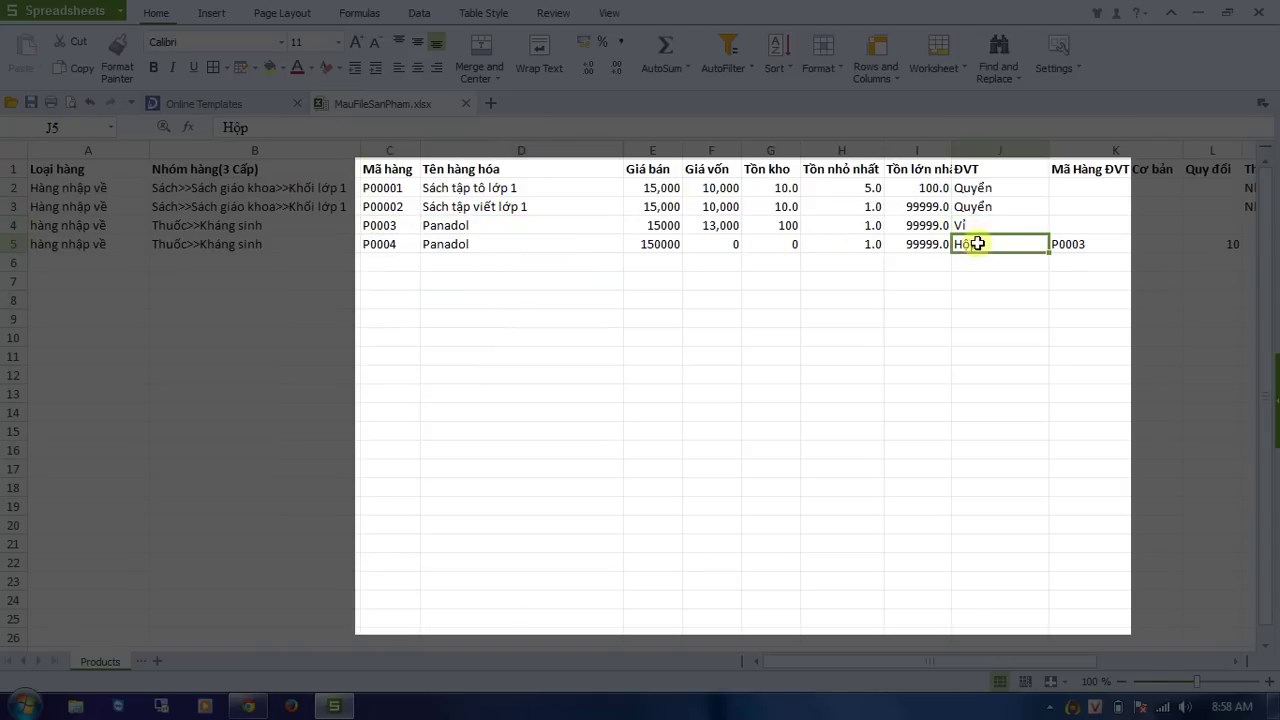
{"action": "key", "text": "alt+Tab"}
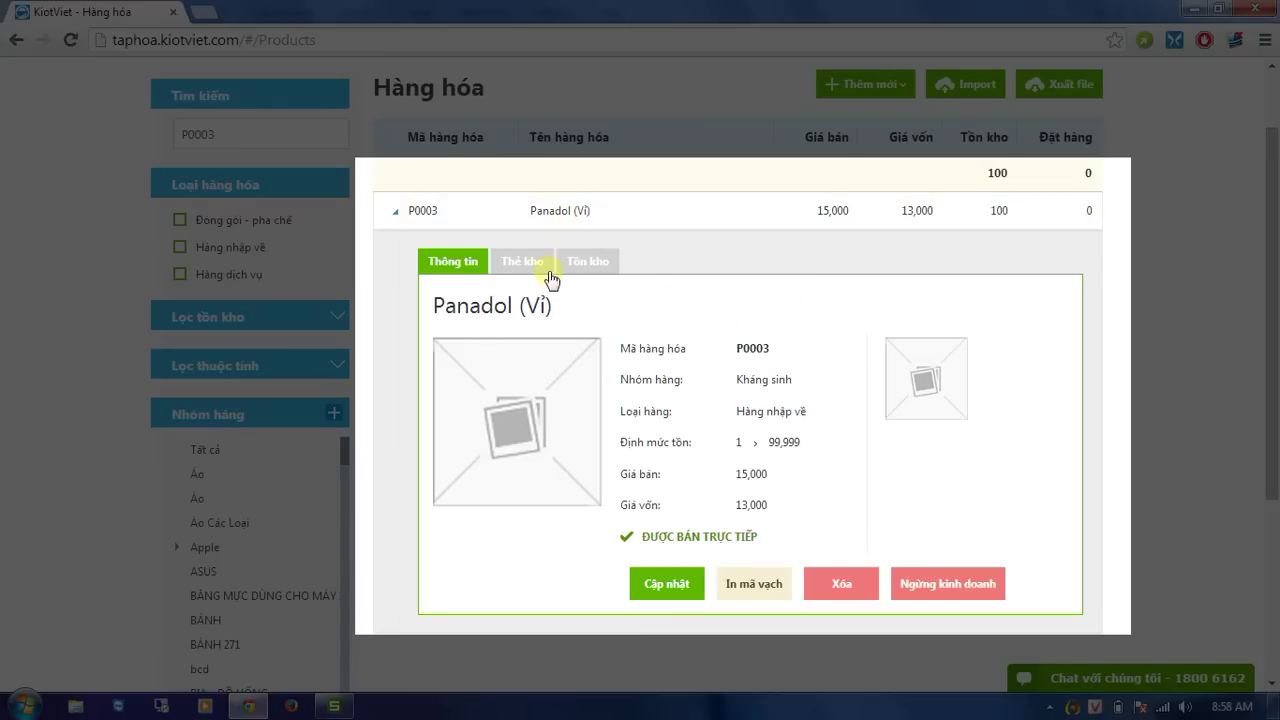
{"action": "left_click", "coordinate": [567, 220]}
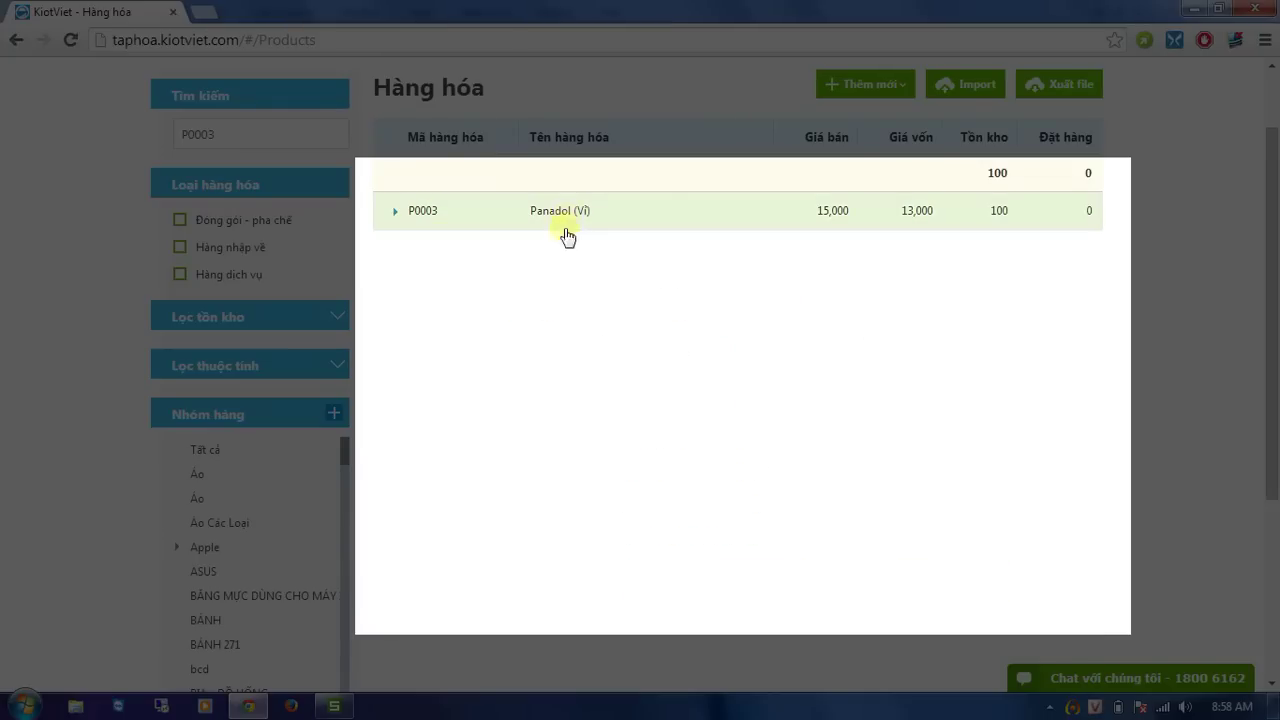
{"action": "key", "text": "alt+Tab"}
{"action": "key", "text": "alt+Tab"}
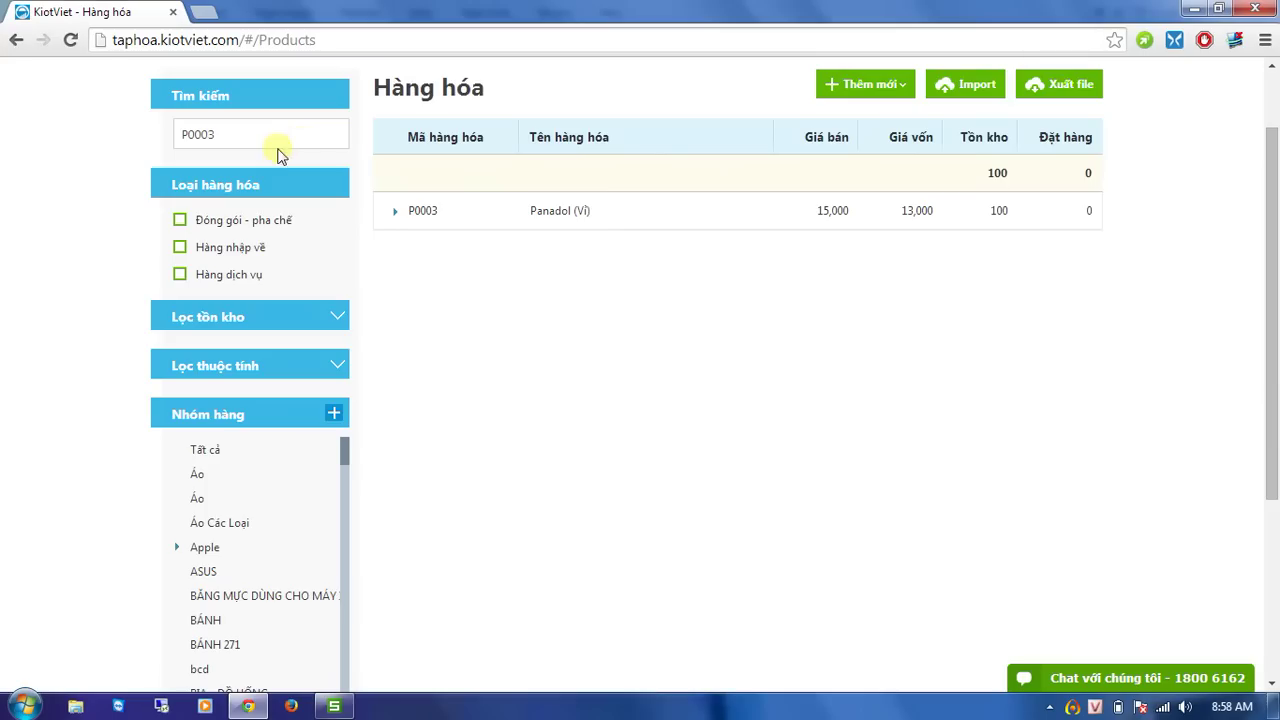
Replace the product search term with panadol to look up every Panadol unit
{"action": "double_click", "coordinate": [286, 137]}
{"action": "left_click", "coordinate": [285, 139]}
{"action": "key", "text": "ctrl+a"}
{"action": "key", "text": "BackSpace"}
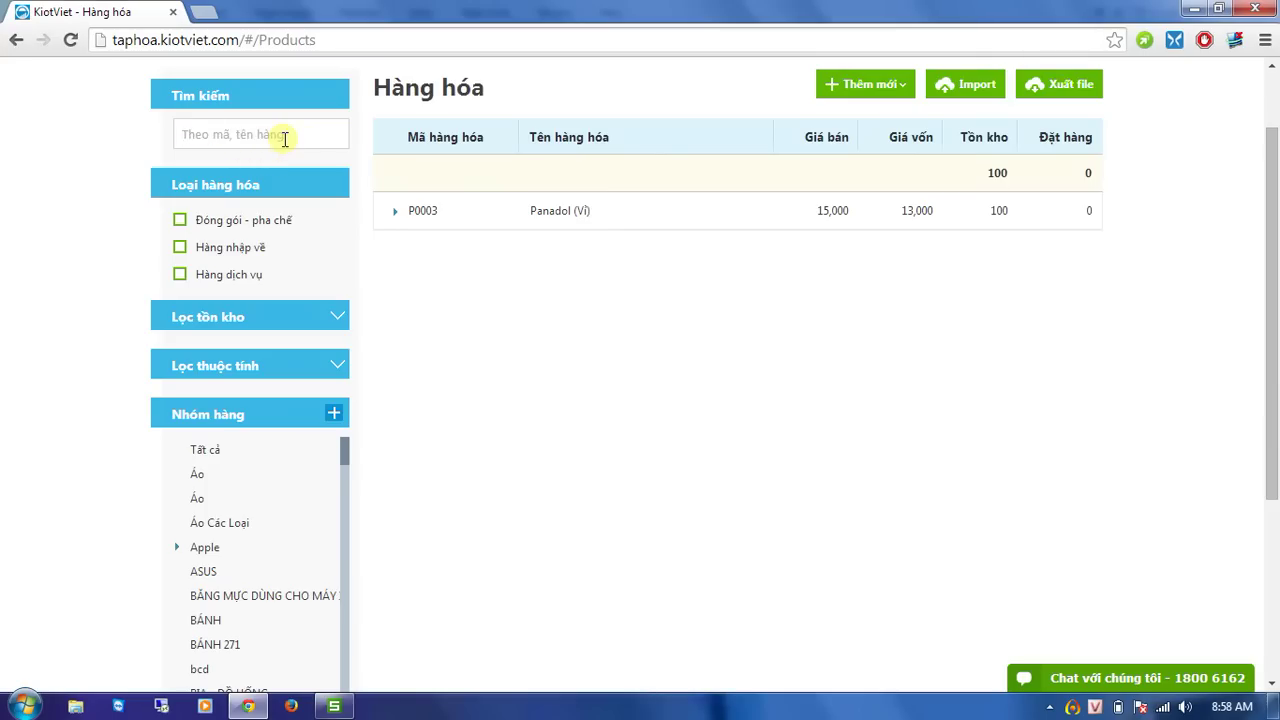
{"action": "type", "text": "pa"}
{"action": "key", "text": "BackSpace"}
{"action": "key", "text": "BackSpace"}
{"action": "key", "text": "BackSpace"}
{"action": "type", "text": "anadol"}
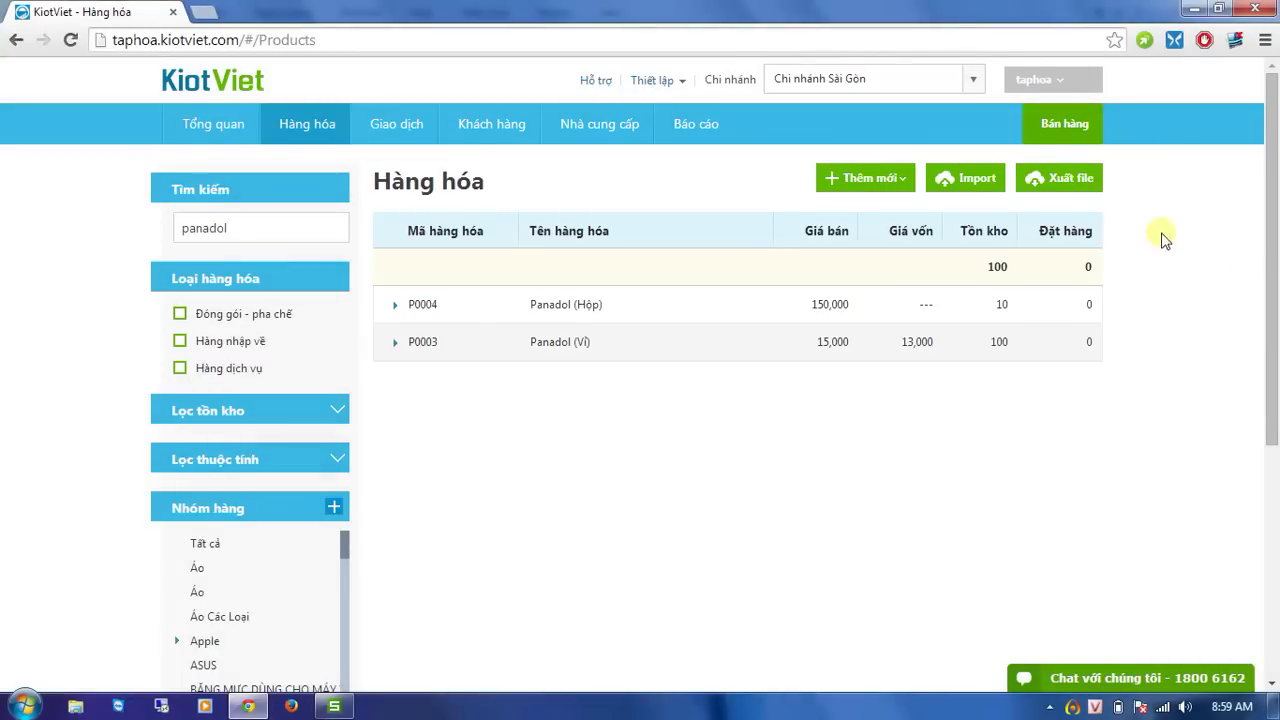
Open the Bán hàng sales screen, search for panadol and add the Panadol in Vỉ to Hóa đơn 1
{"action": "left_click", "coordinate": [1045, 128]}
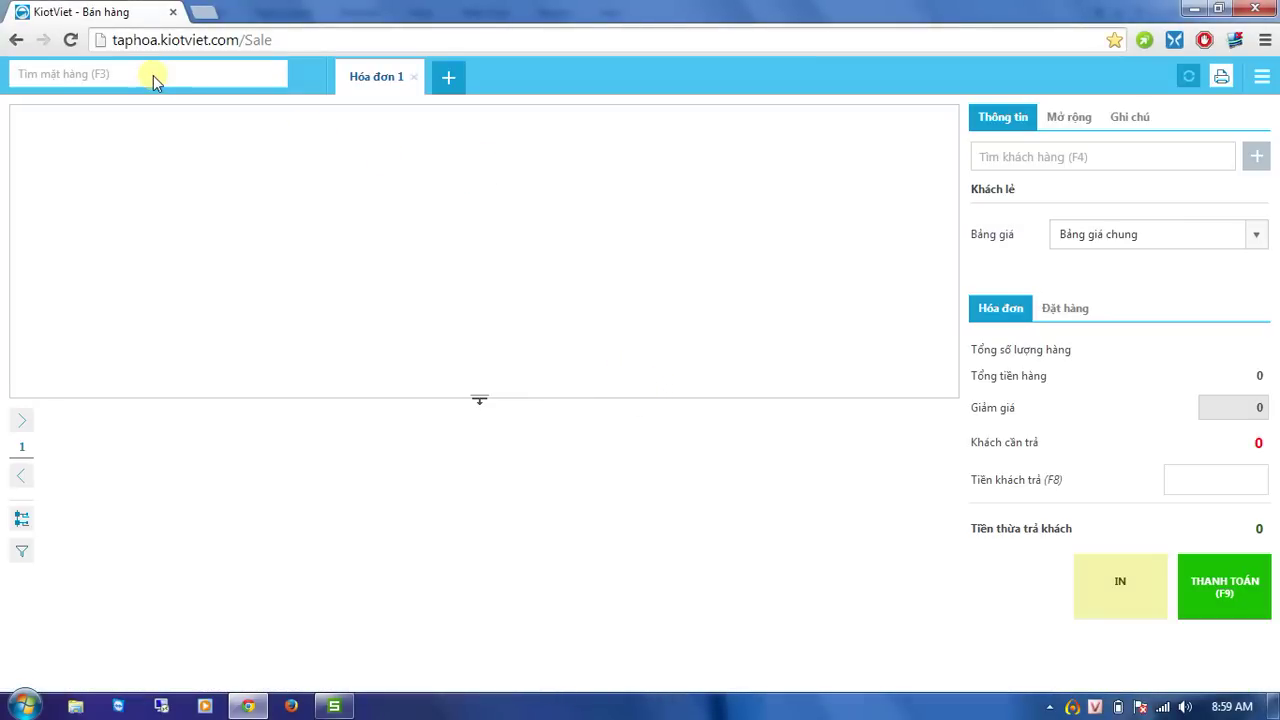
{"action": "left_click", "coordinate": [148, 69]}
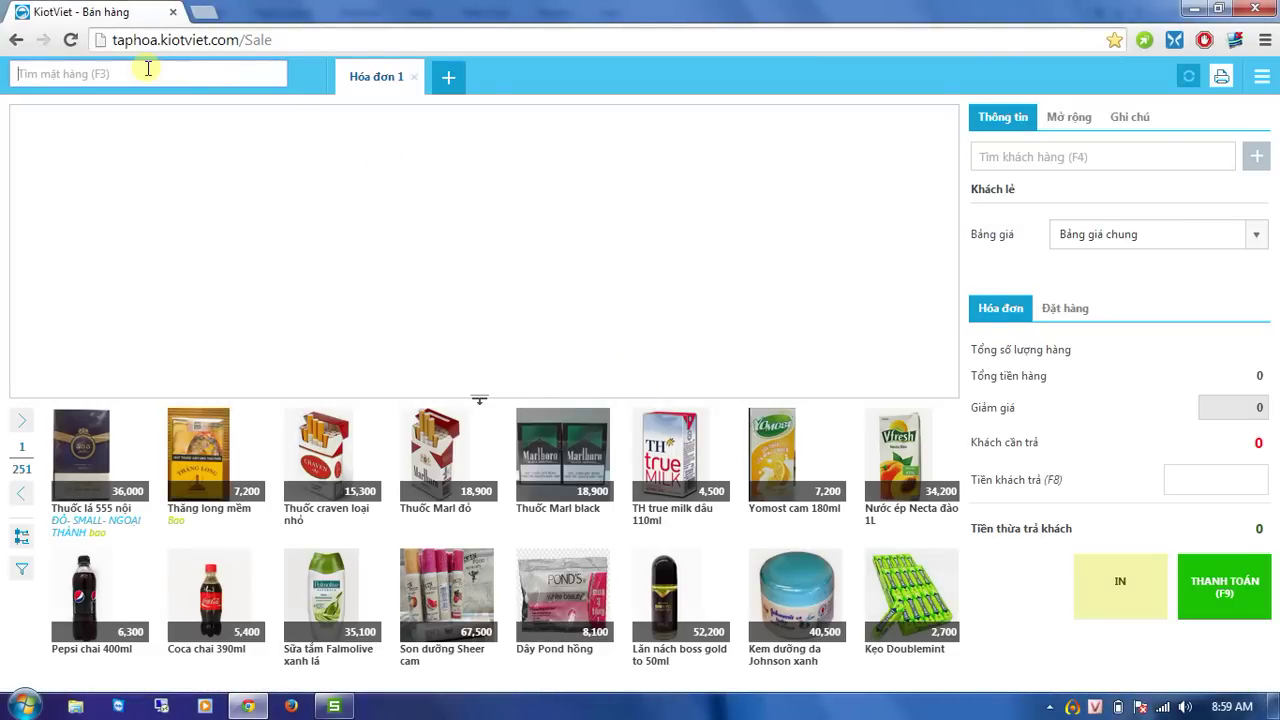
{"action": "type", "text": "pá"}
{"action": "type", "text": "an"}
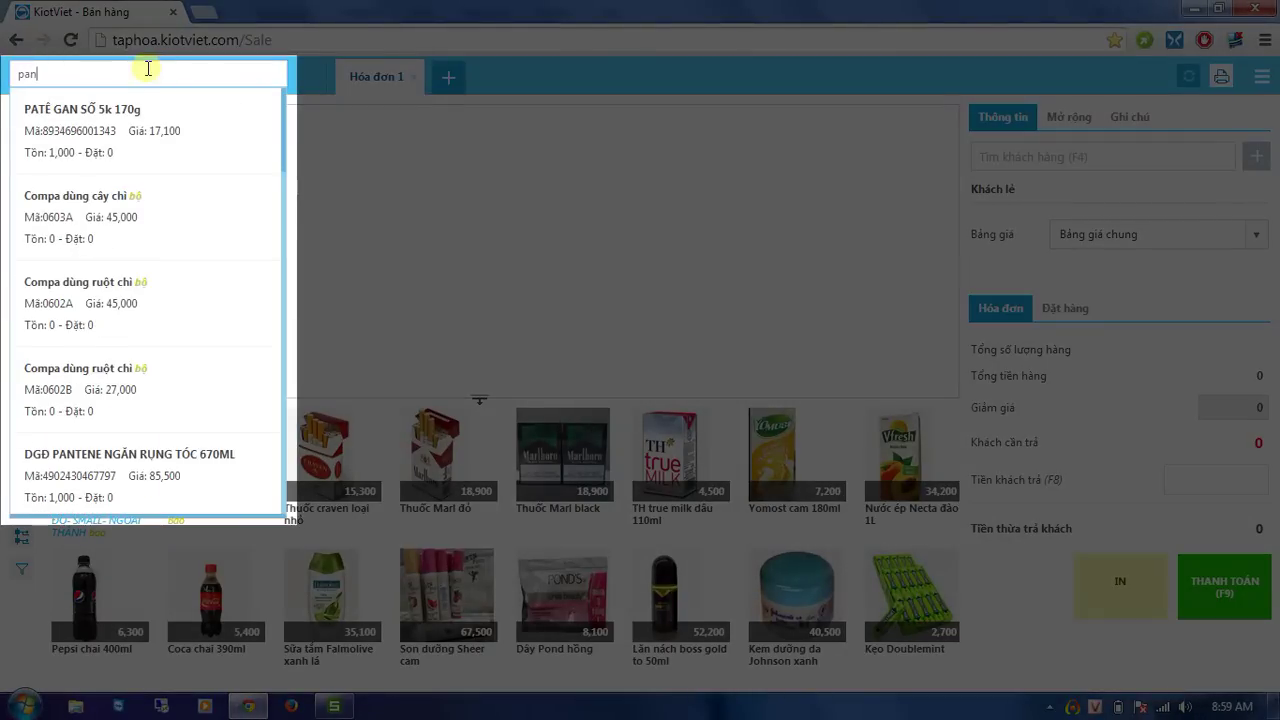
{"action": "type", "text": "adol"}
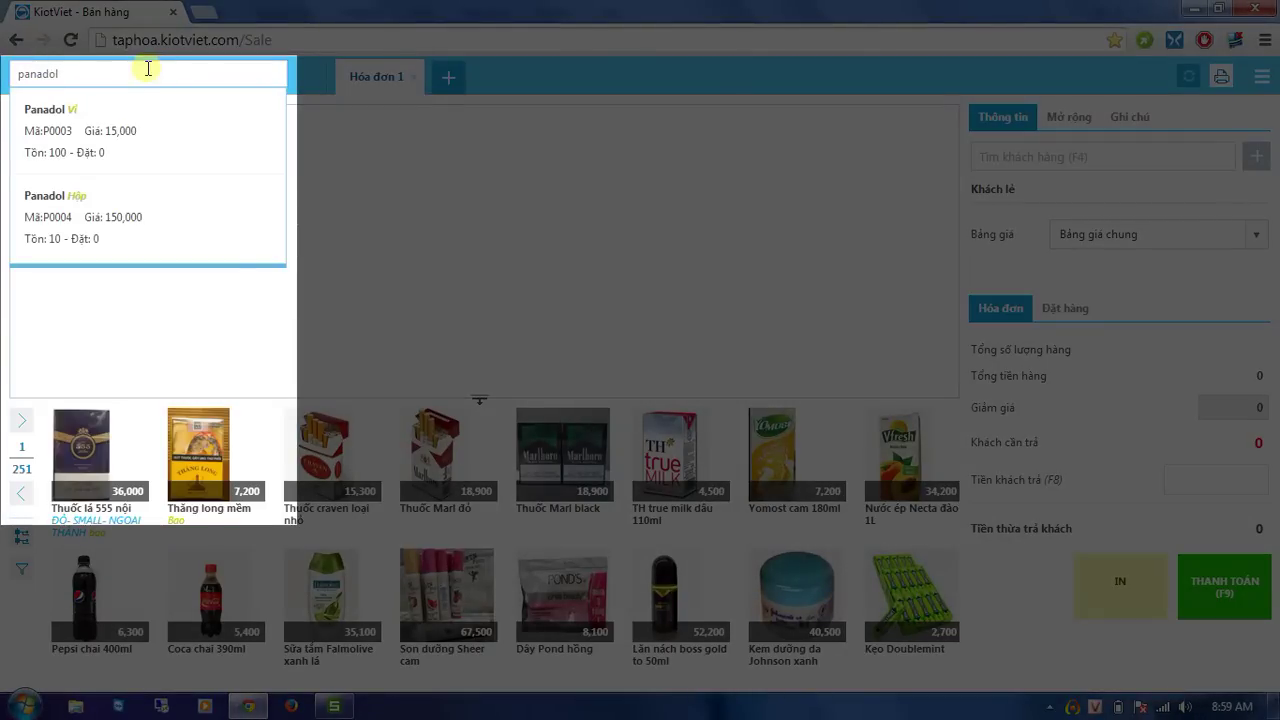
{"action": "left_click", "coordinate": [123, 149]}
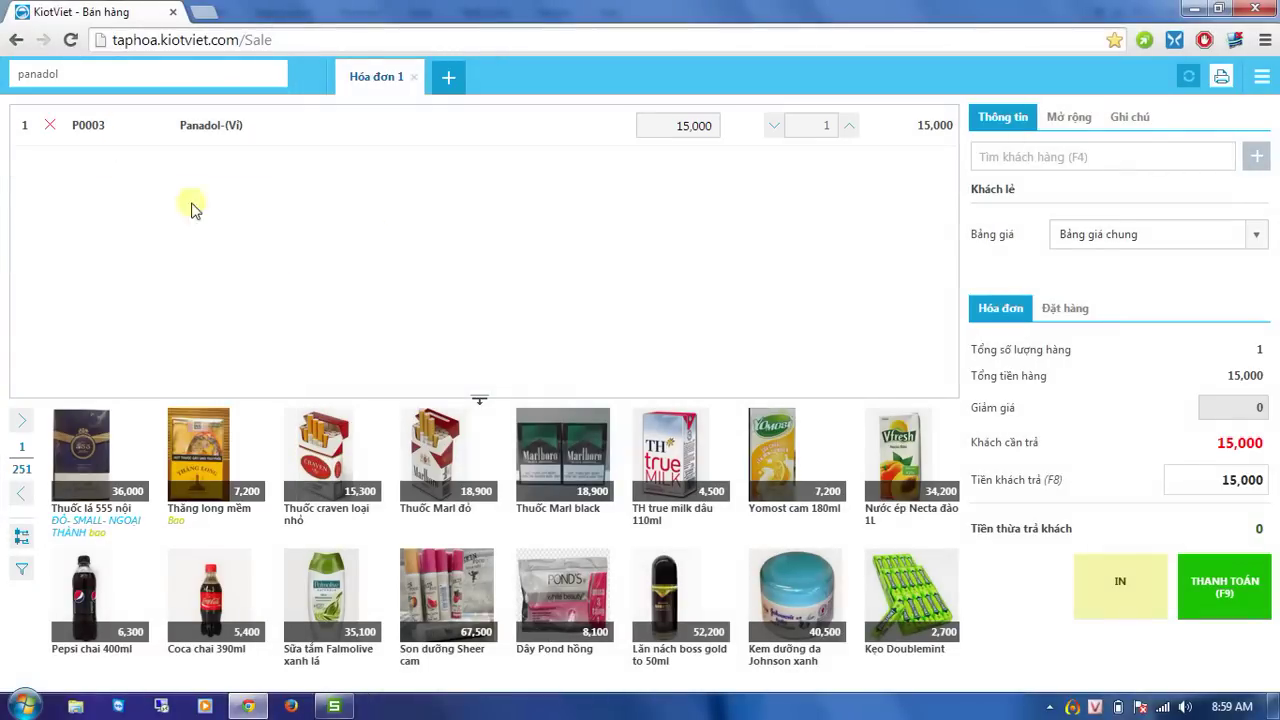
Change the Đơn vị of the Panadol line on Hóa đơn 1 to Hộp
{"action": "left_click", "coordinate": [211, 127]}
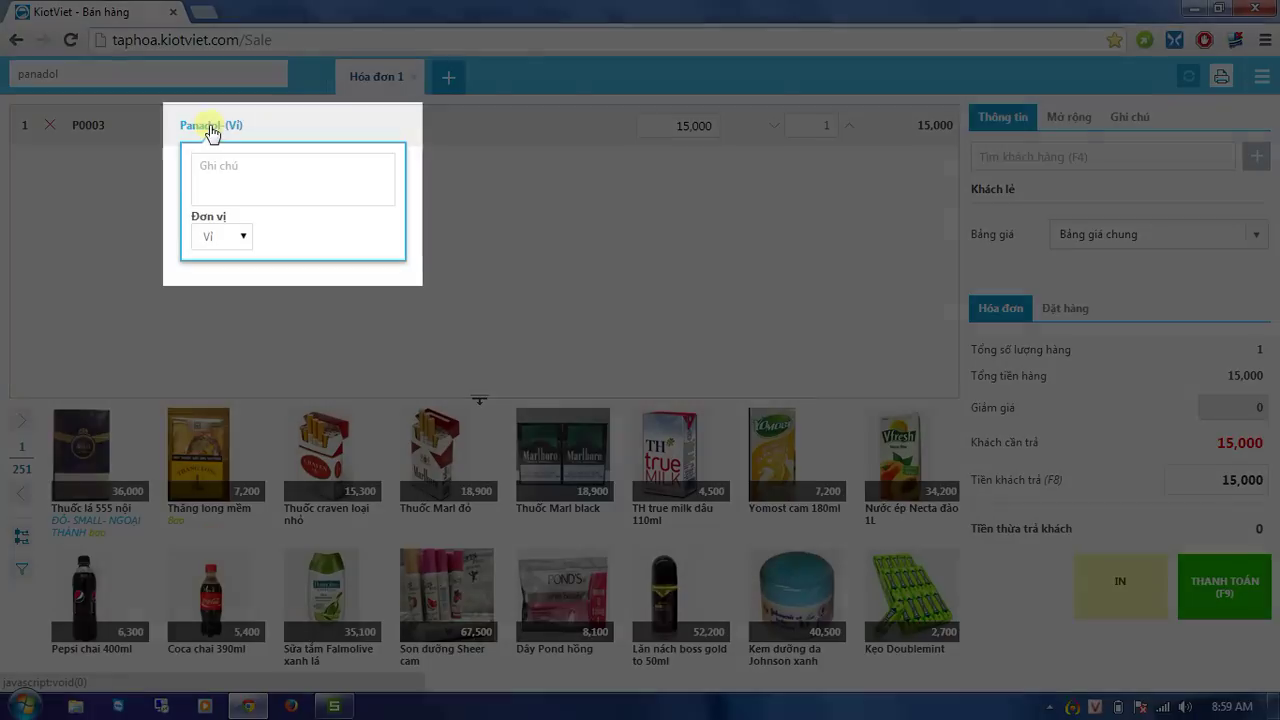
{"action": "left_click", "coordinate": [238, 237]}
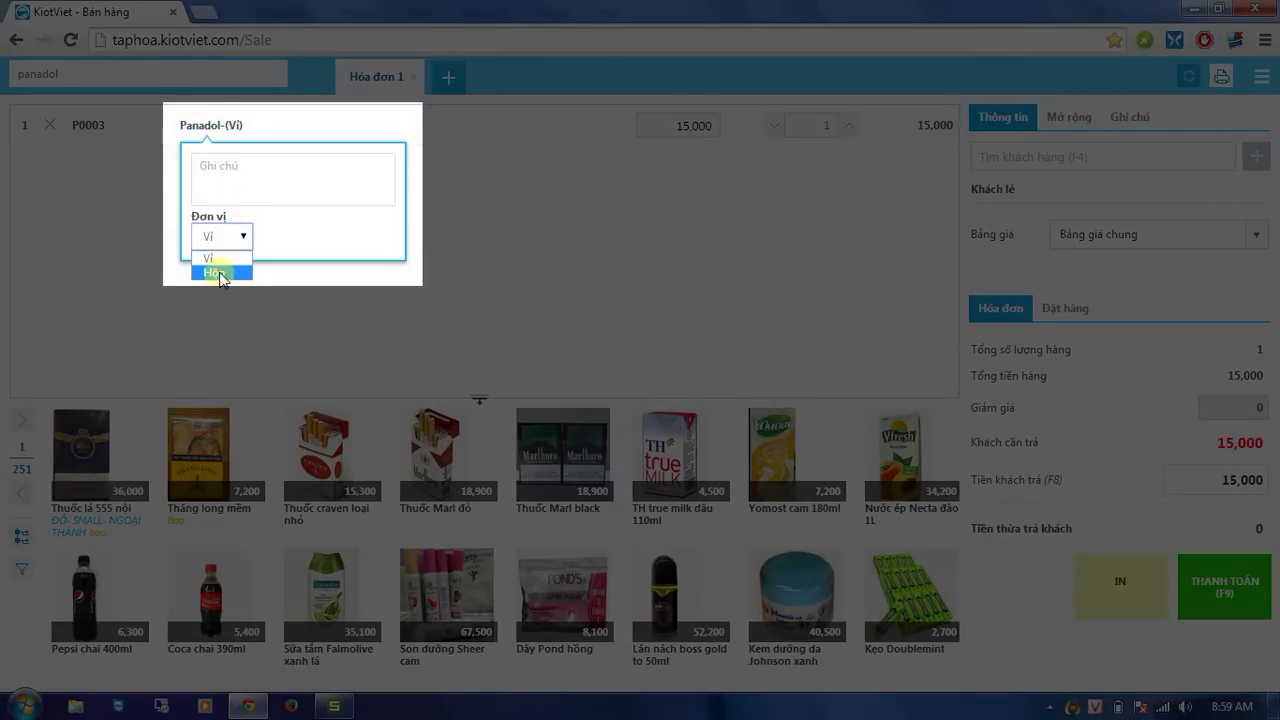
{"action": "left_click", "coordinate": [217, 273]}
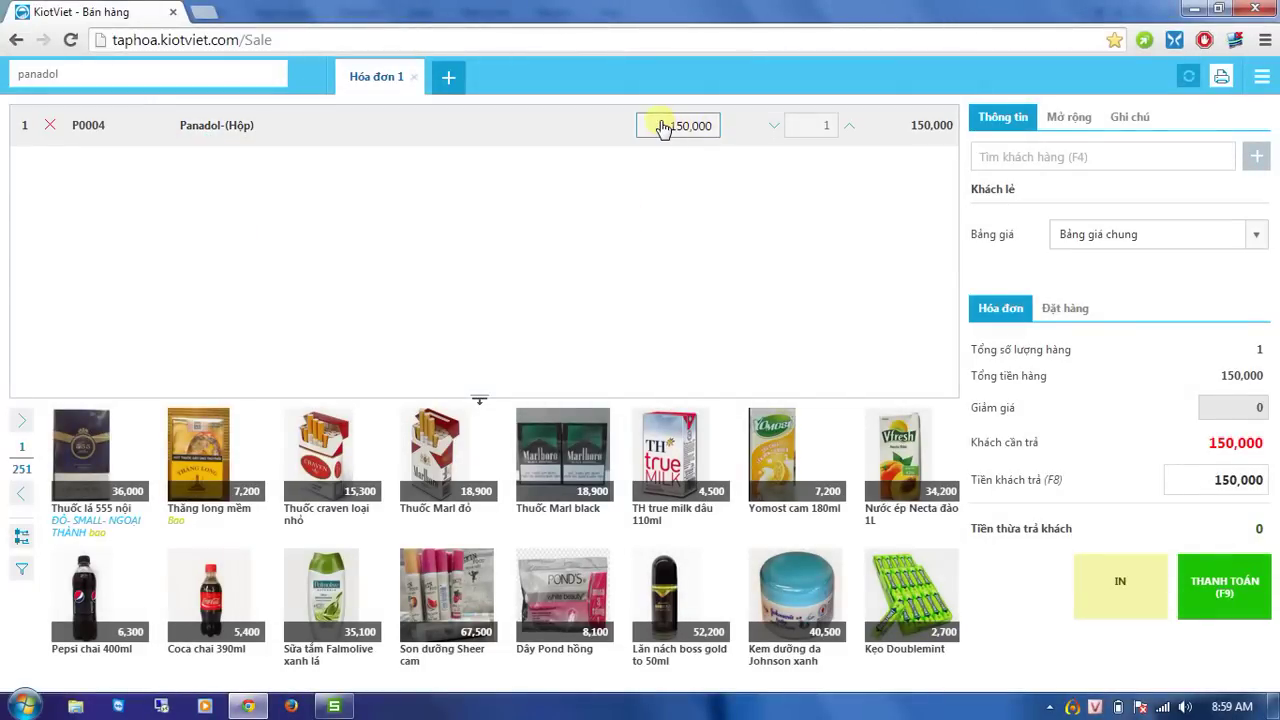